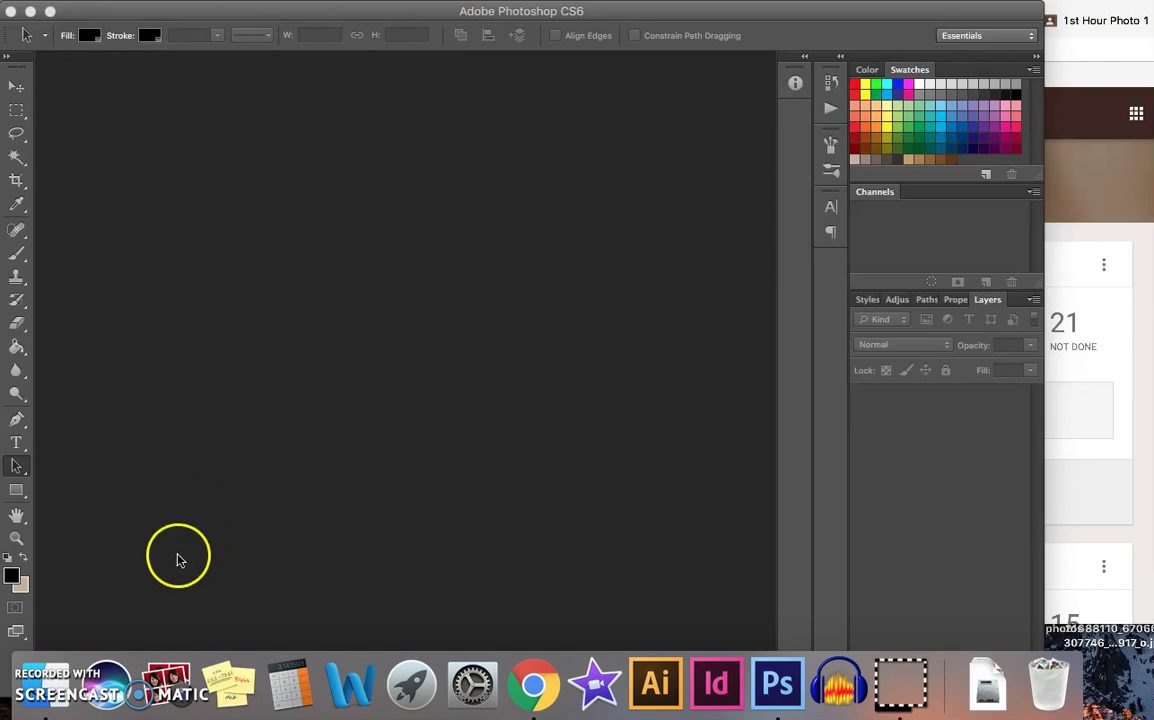
Close the Screen Recorder Launcher Install window, open a Finder file window and move it fully into view.
left_click(38, 683)
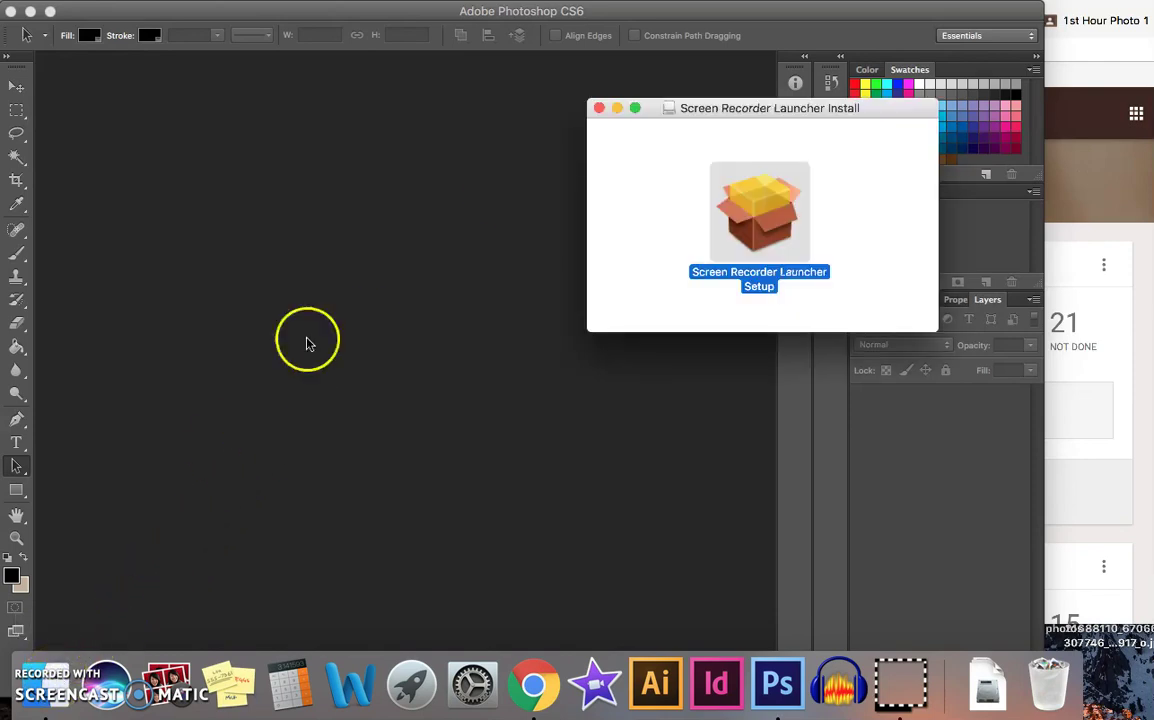
left_click(600, 108)
left_click(68, 660)
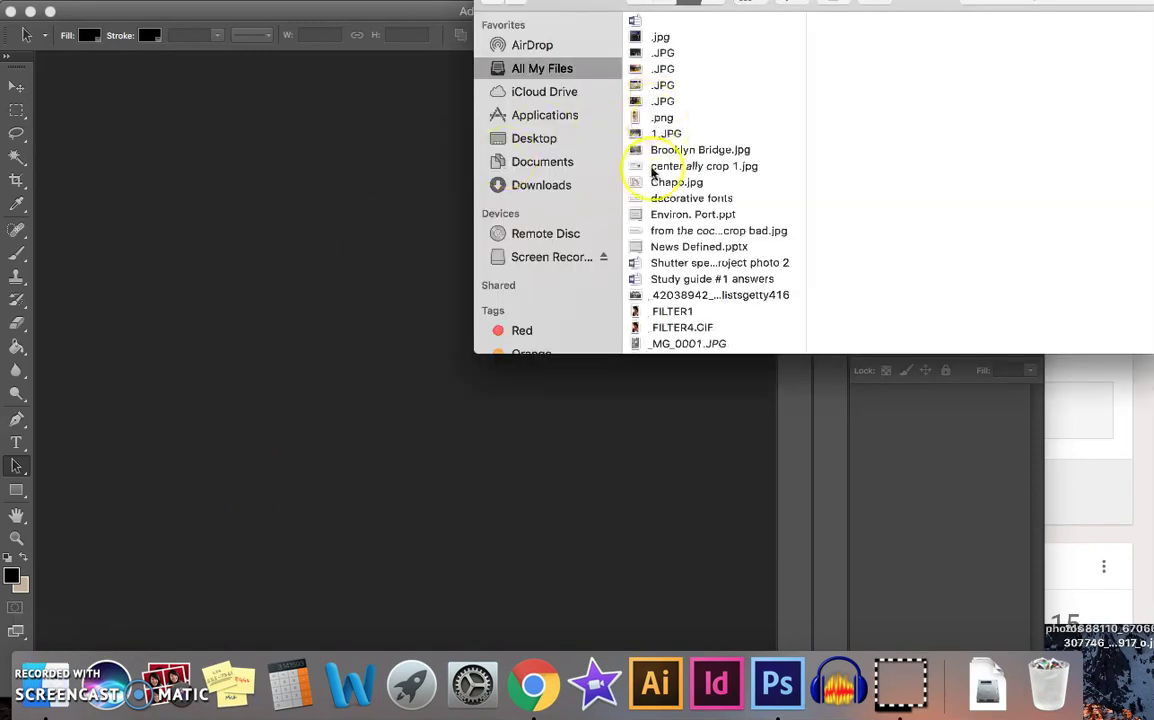
left_click_drag(600, 1, 497, 134)
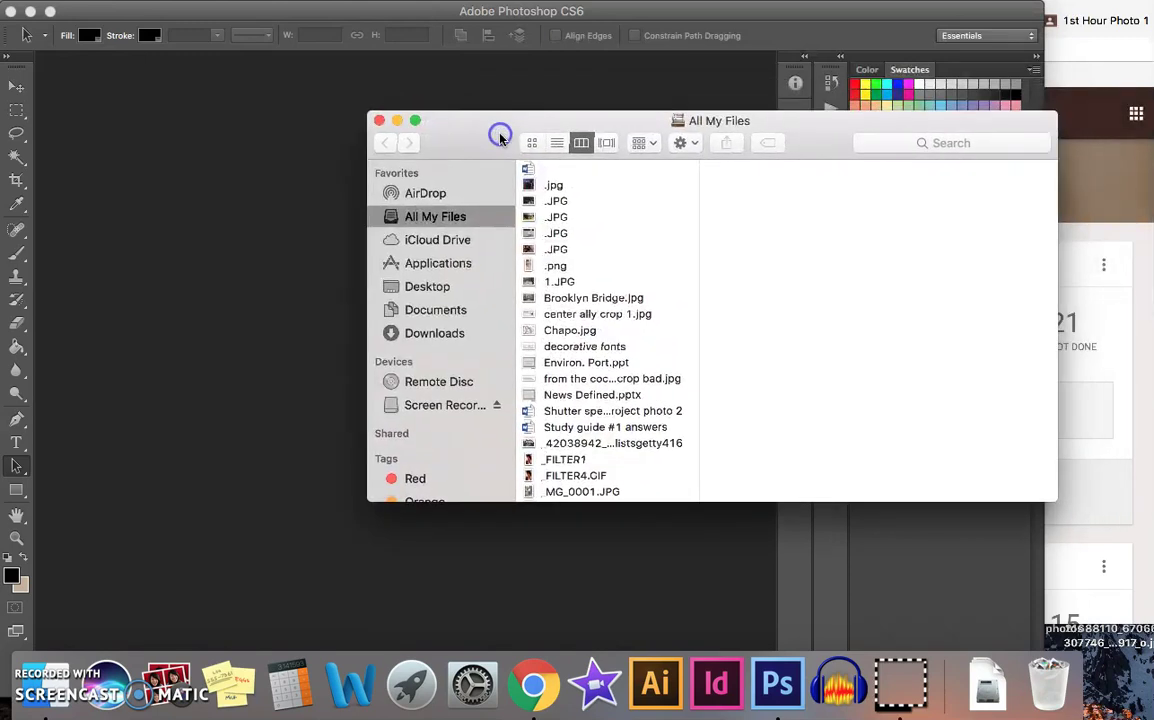
Browse the Applications folder to the Adobe Photoshop CS6 folder and select the Adobe Photoshop CS6 application in it.
left_click(453, 262)
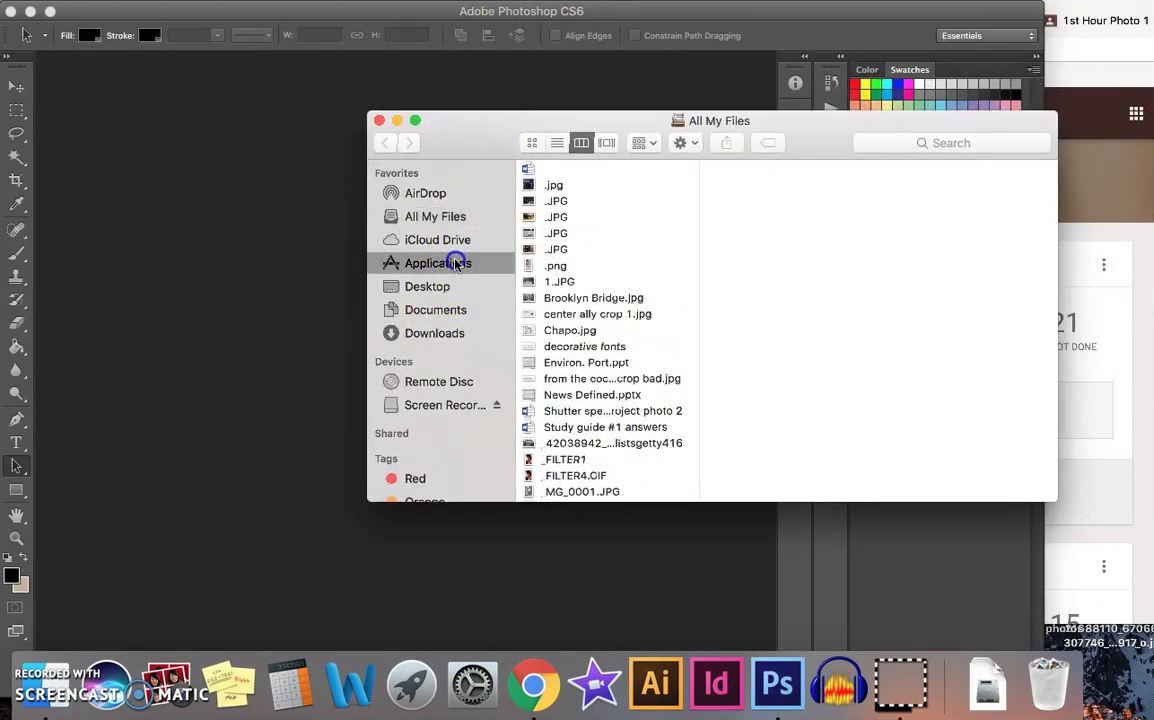
scroll(610, 263, "down", 5)
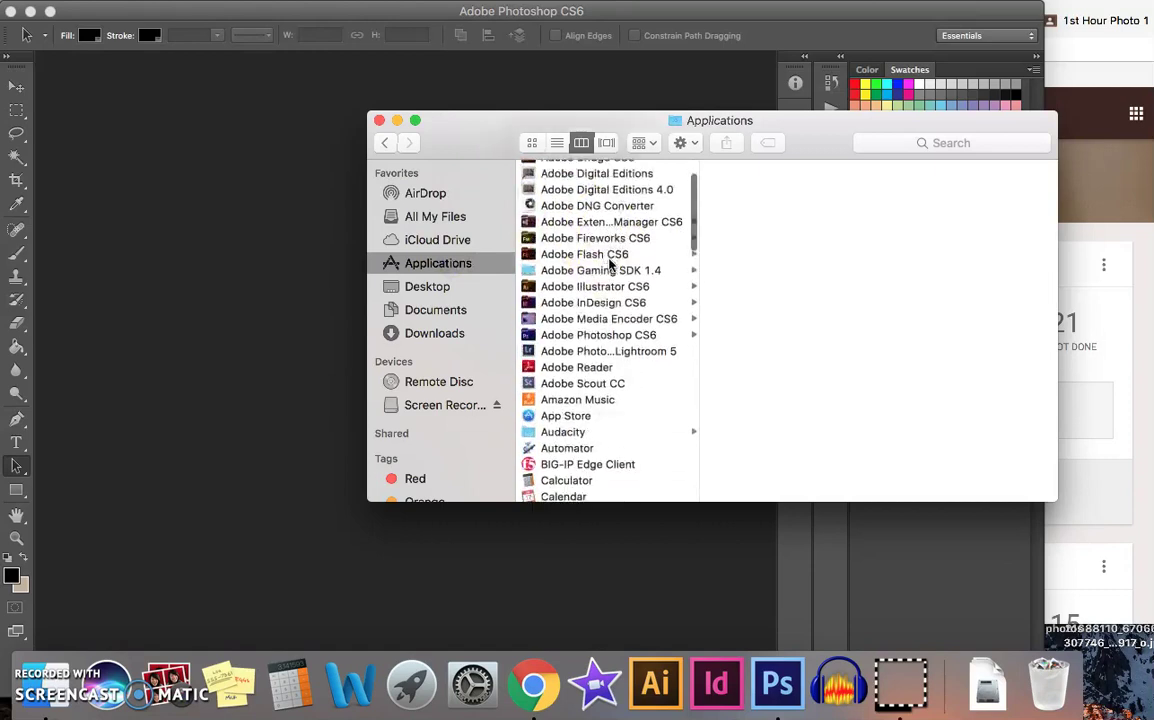
scroll(610, 263, "up", 3)
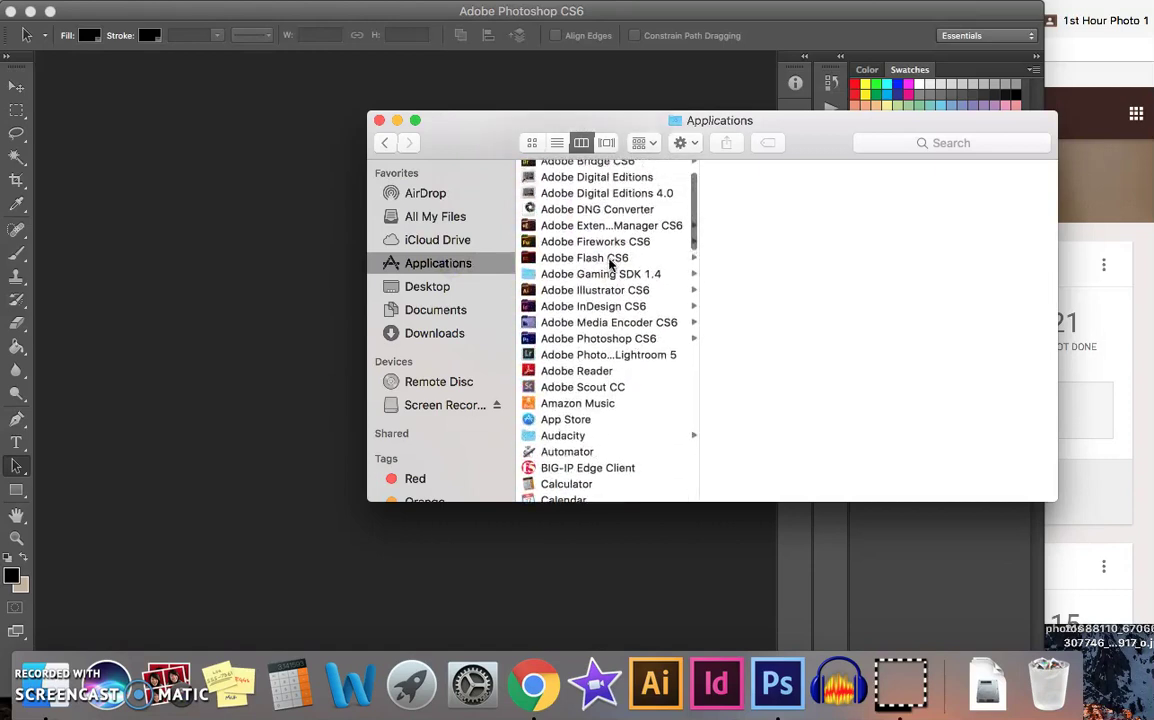
scroll(610, 263, "up", 3)
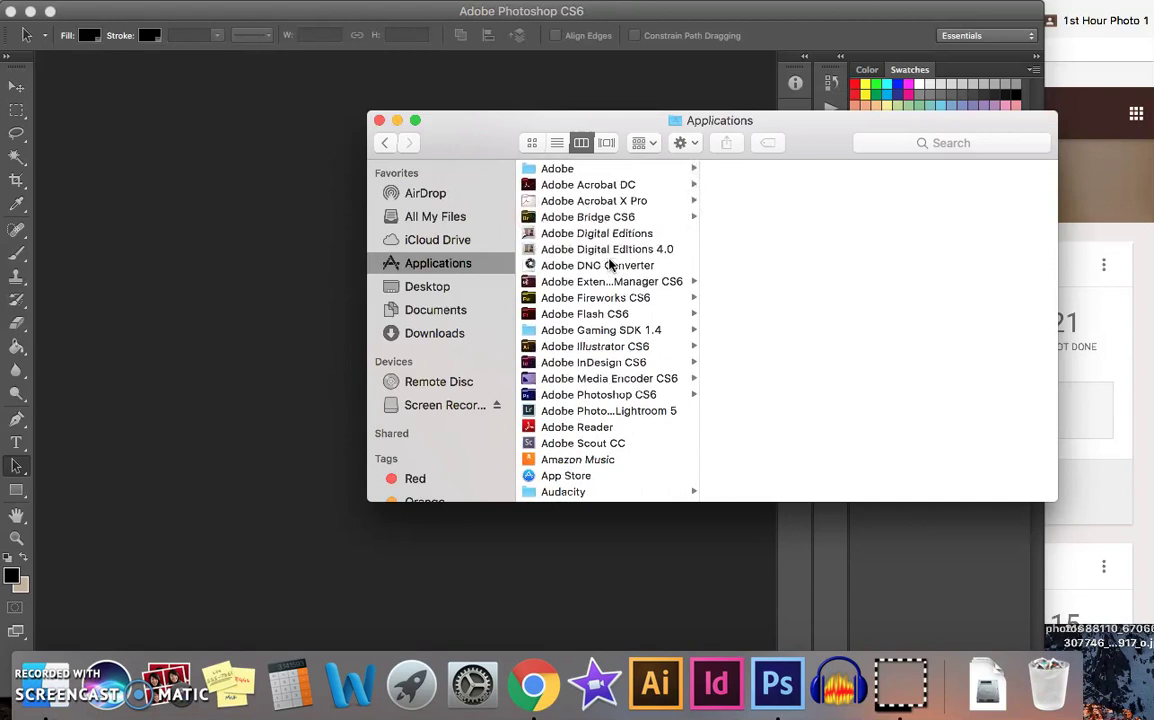
left_click(606, 399)
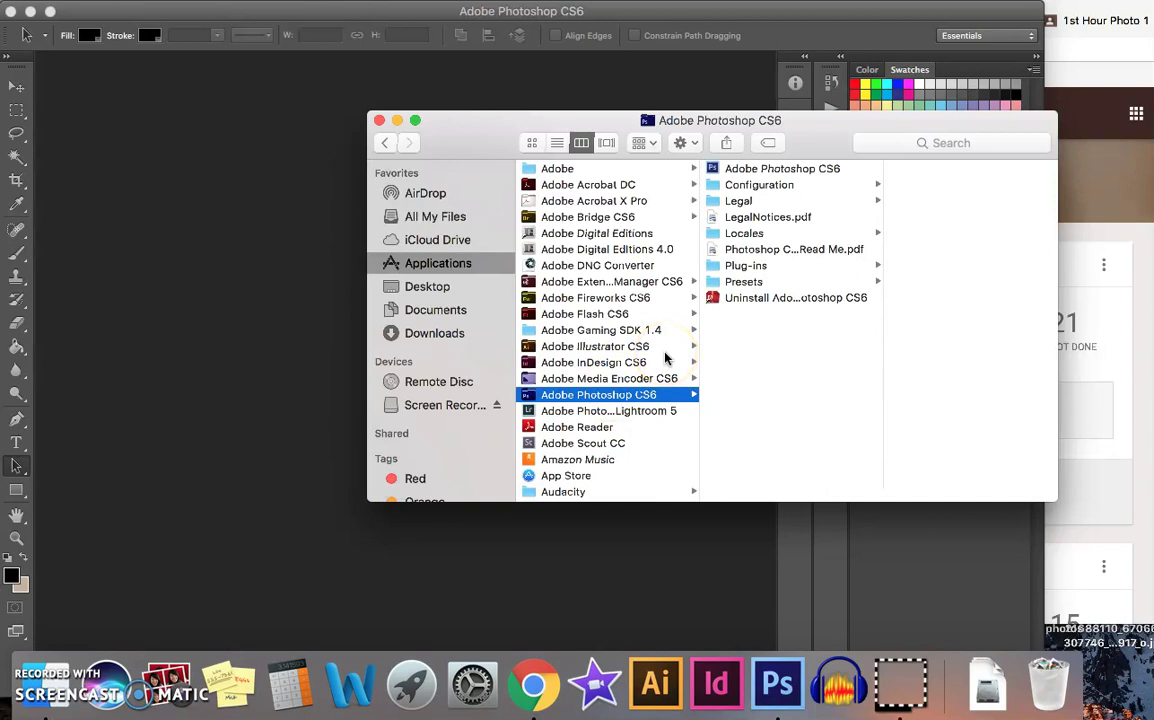
left_click(771, 171)
mouse_move(771, 171)
left_mouse_down()
mouse_move(740, 174)
mouse_move(750, 462)
mouse_move(660, 598)
mouse_move(692, 684)
mouse_move(786, 260)
mouse_move(765, 180)
mouse_move(672, 24)
mouse_move(592, 113)
mouse_move(708, 211)
mouse_move(770, 168)
mouse_move(765, 178)
left_mouse_up()
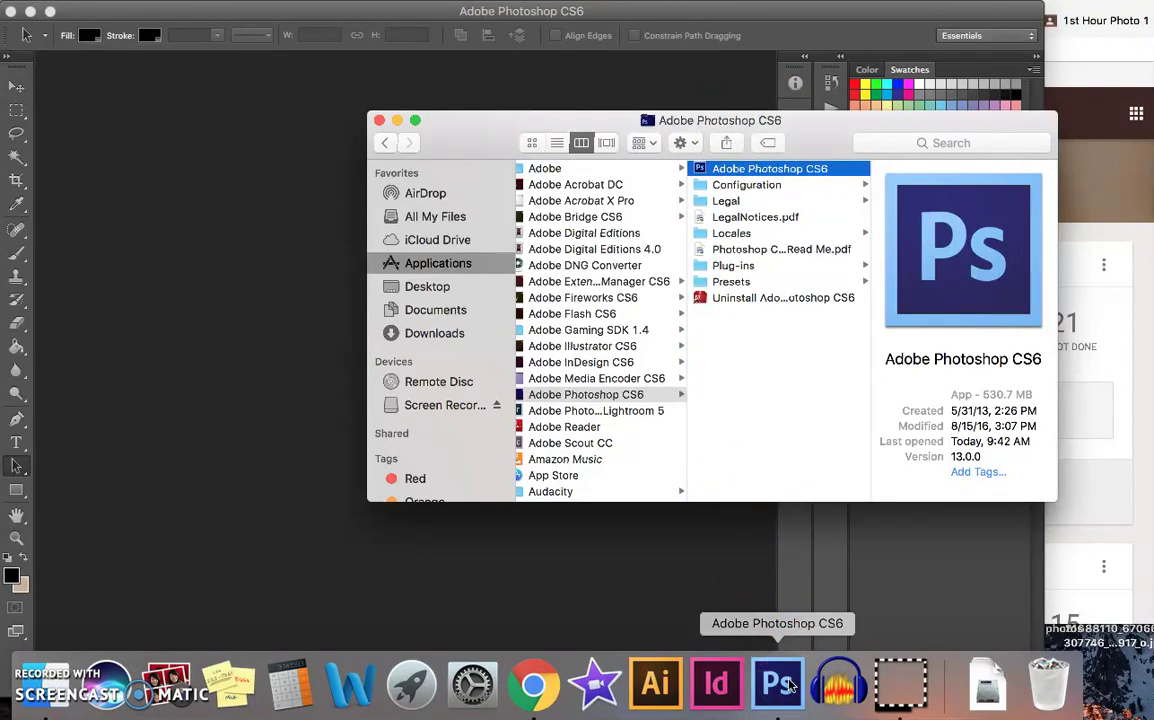
Launch Adobe Photoshop CS6 from its folder in Finder.
left_click(818, 168)
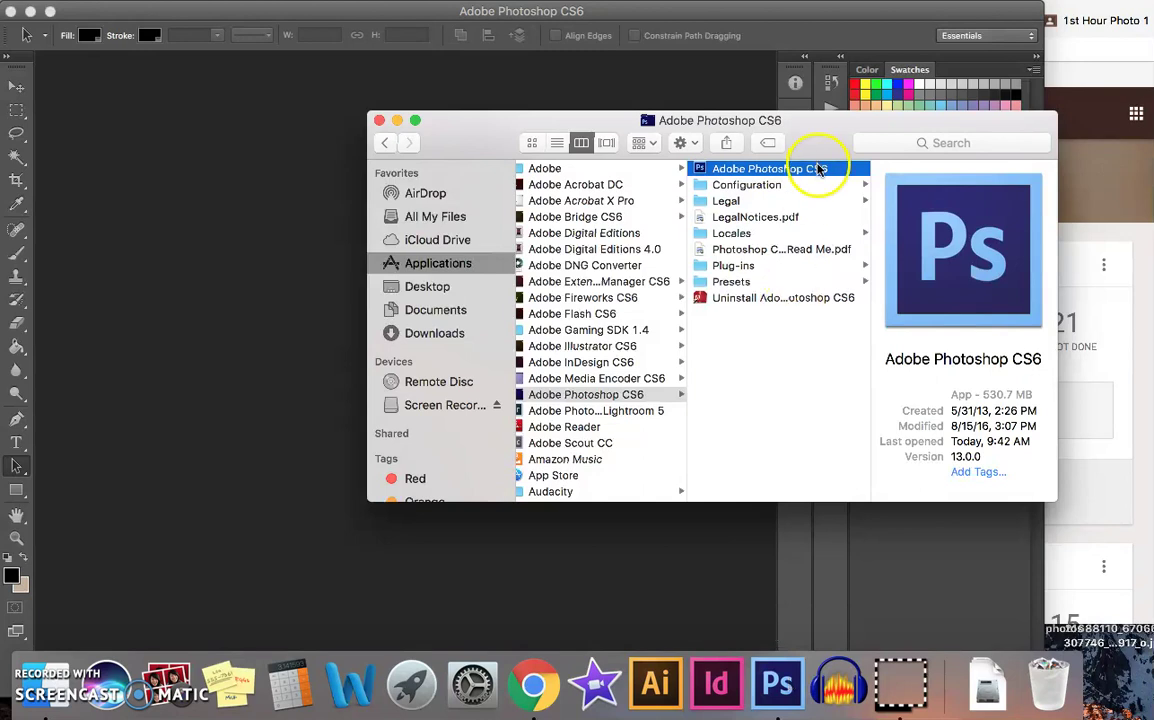
left_click(291, 147)
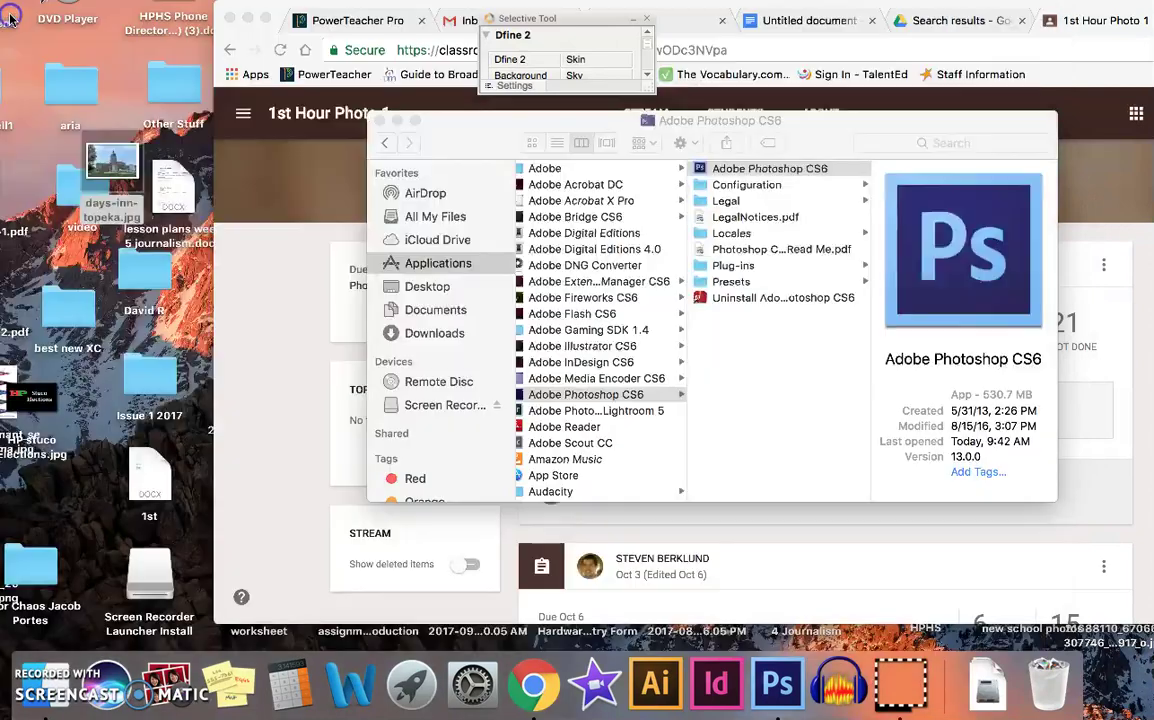
left_click(12, 11)
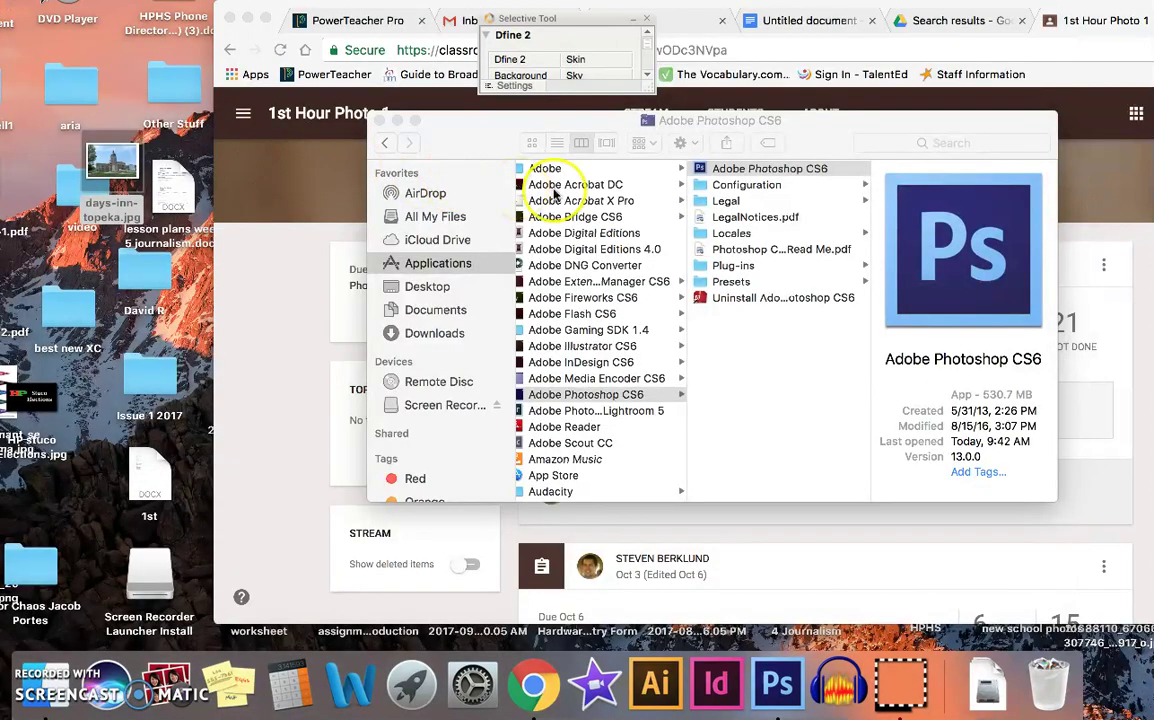
left_click(748, 170)
double_click(768, 168)
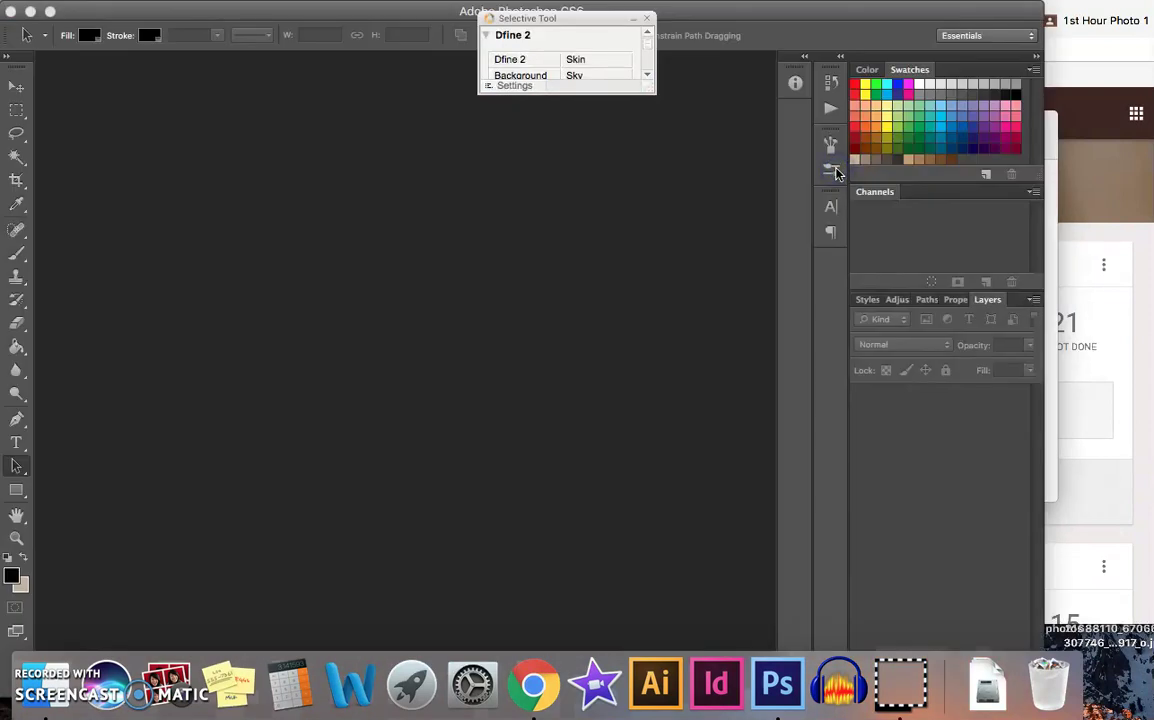
left_click(751, 207)
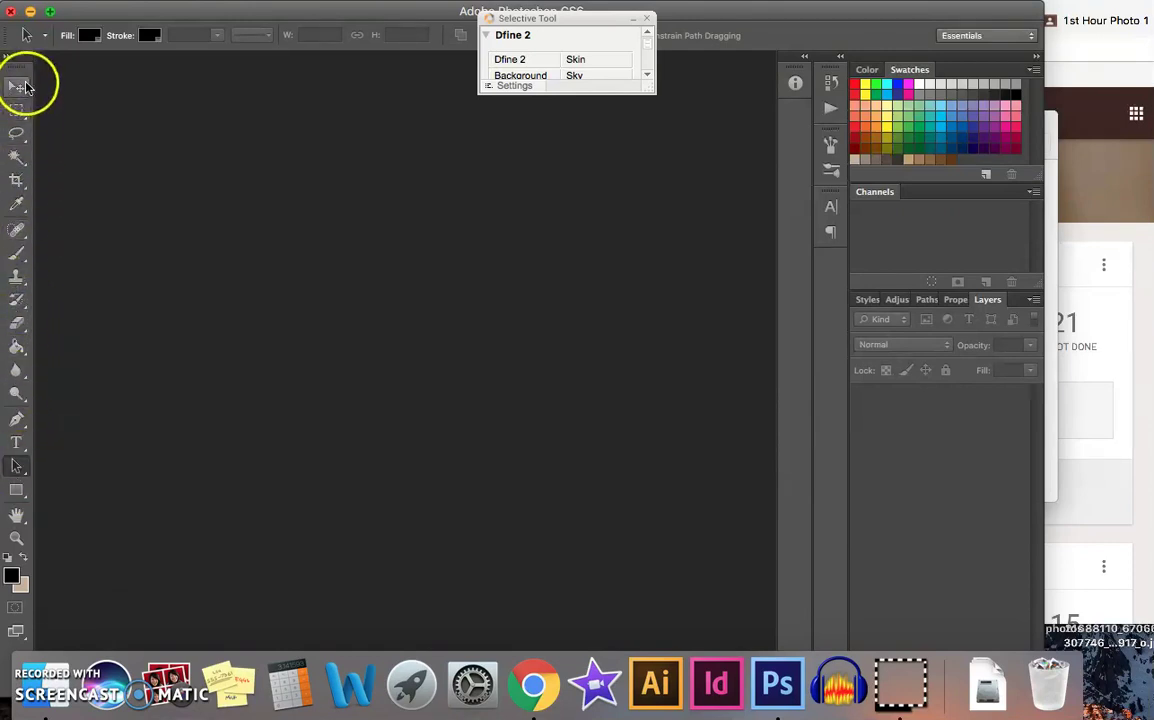
Review the toolbox, viewing the variants grouped with the Lasso, Paint Bucket, Blur and Dodge tools.
left_click(20, 134)
left_click(60, 138)
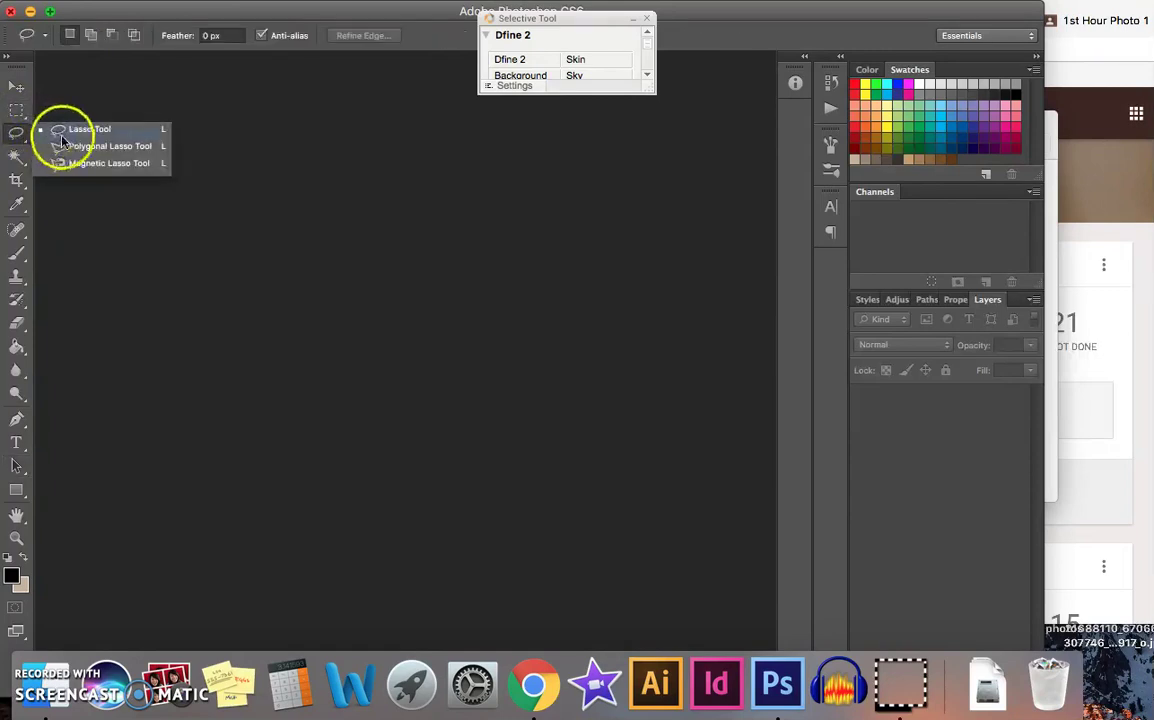
left_click(22, 135)
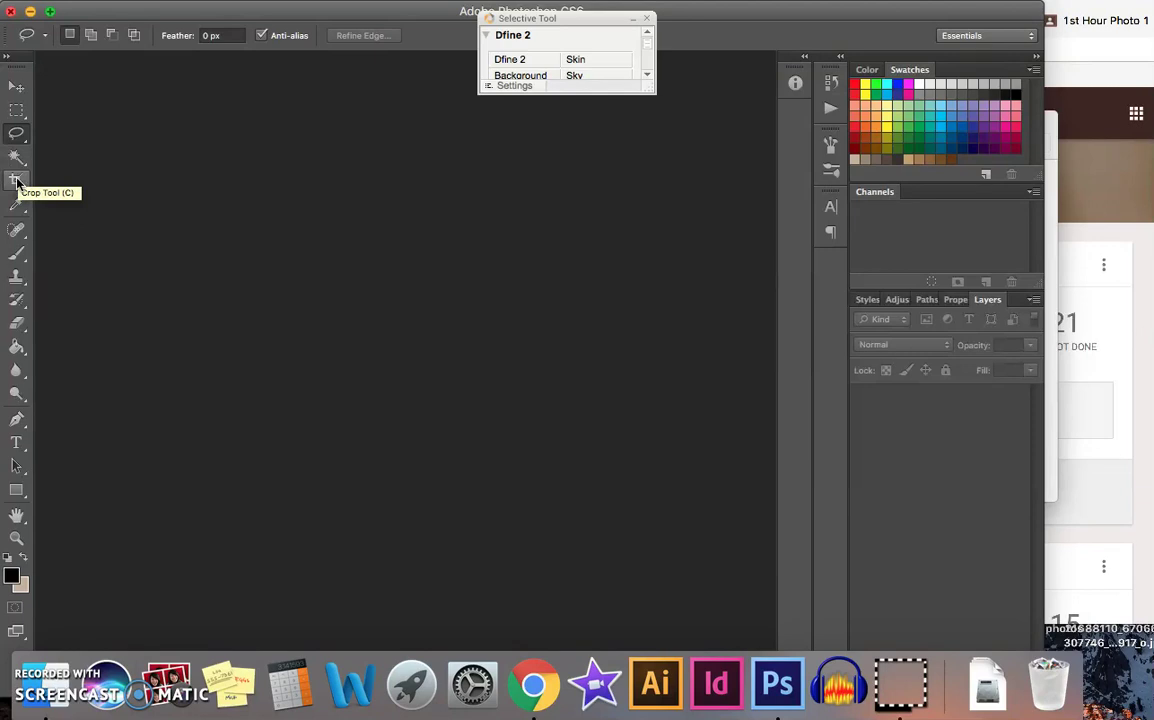
left_click(20, 249)
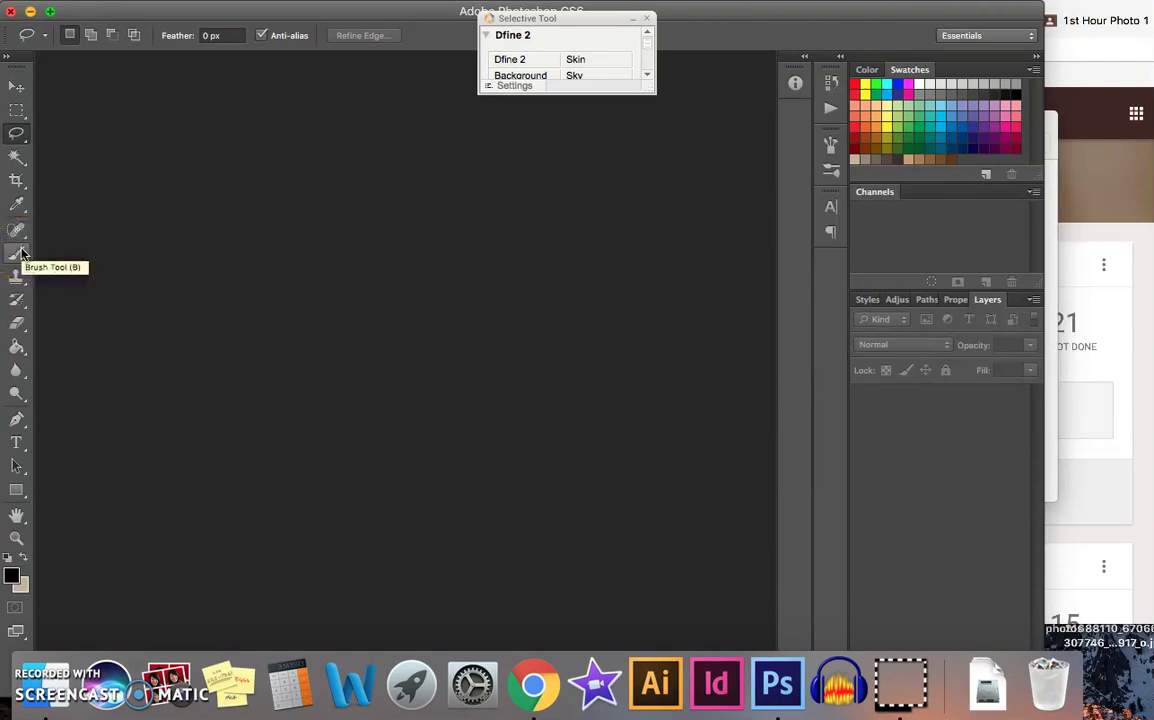
left_click(19, 305)
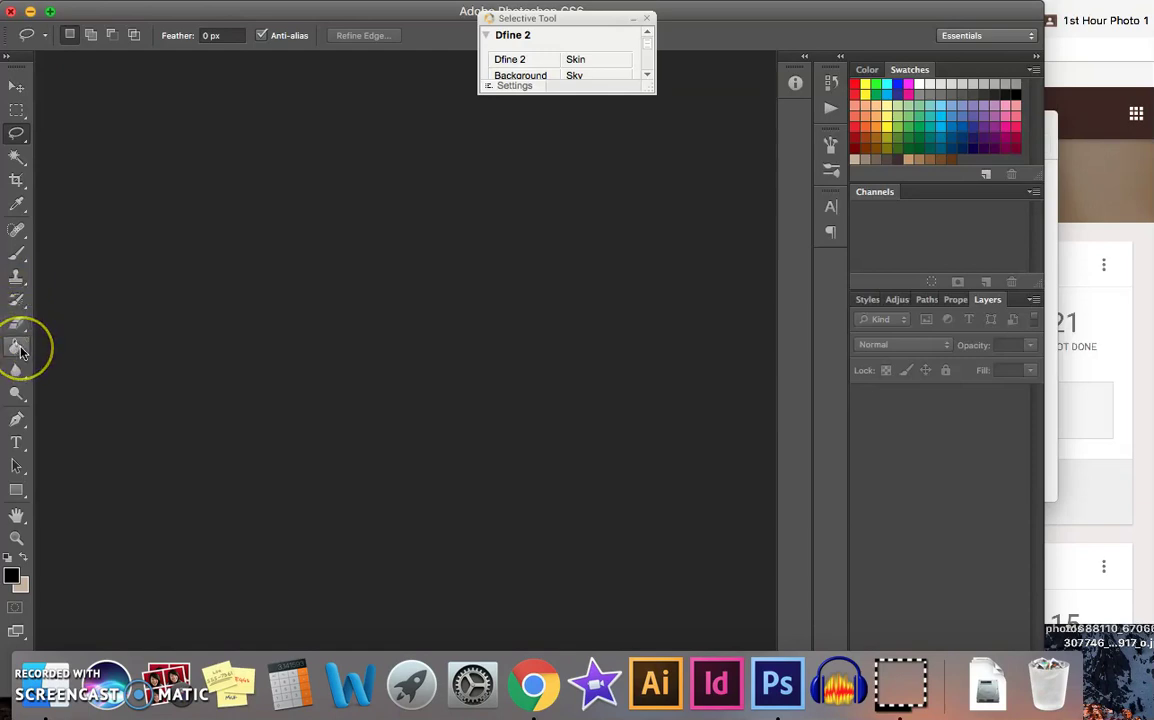
left_click(19, 348)
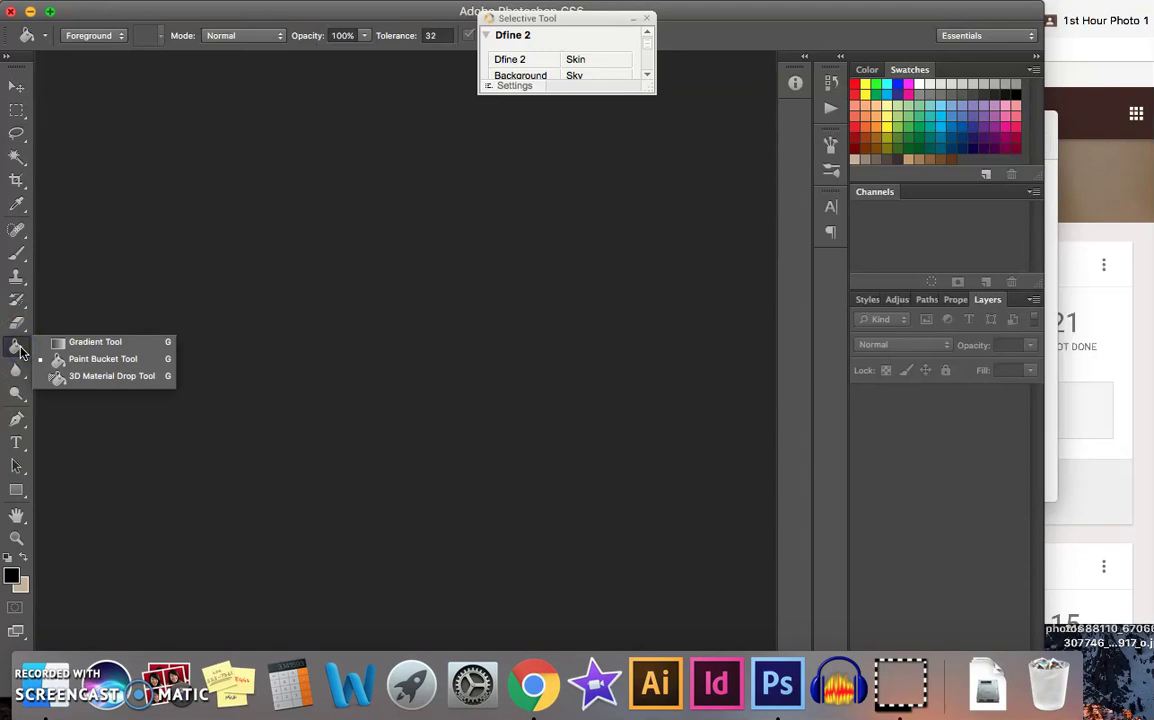
left_click_drag(20, 350, 75, 347)
mouse_move(75, 347)
left_mouse_down()
mouse_move(15, 372)
mouse_move(75, 384)
mouse_move(71, 405)
mouse_move(31, 361)
mouse_move(20, 372)
left_mouse_up()
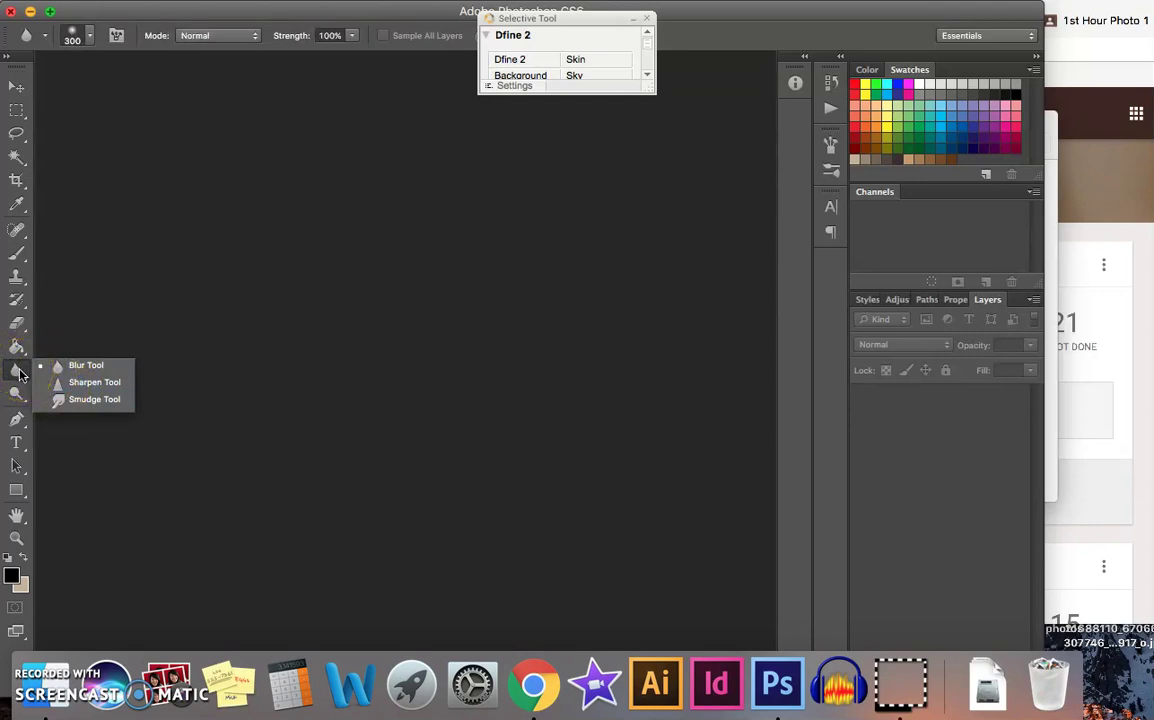
left_click(20, 370)
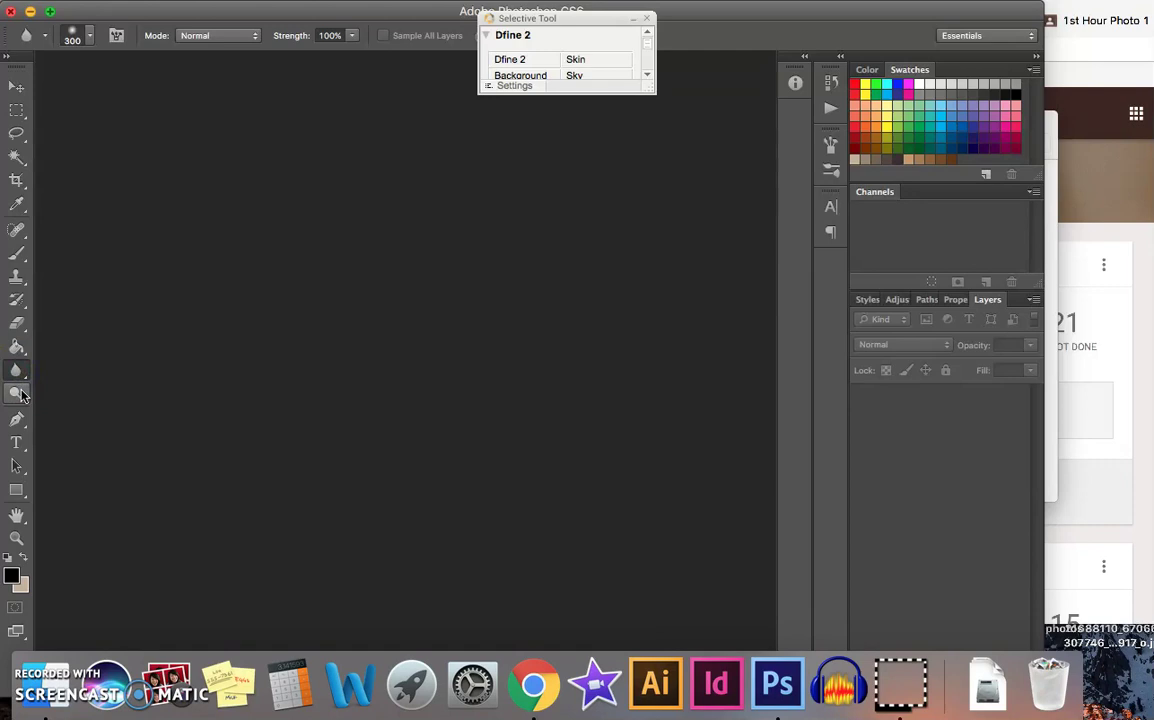
left_click_drag(20, 393, 55, 393)
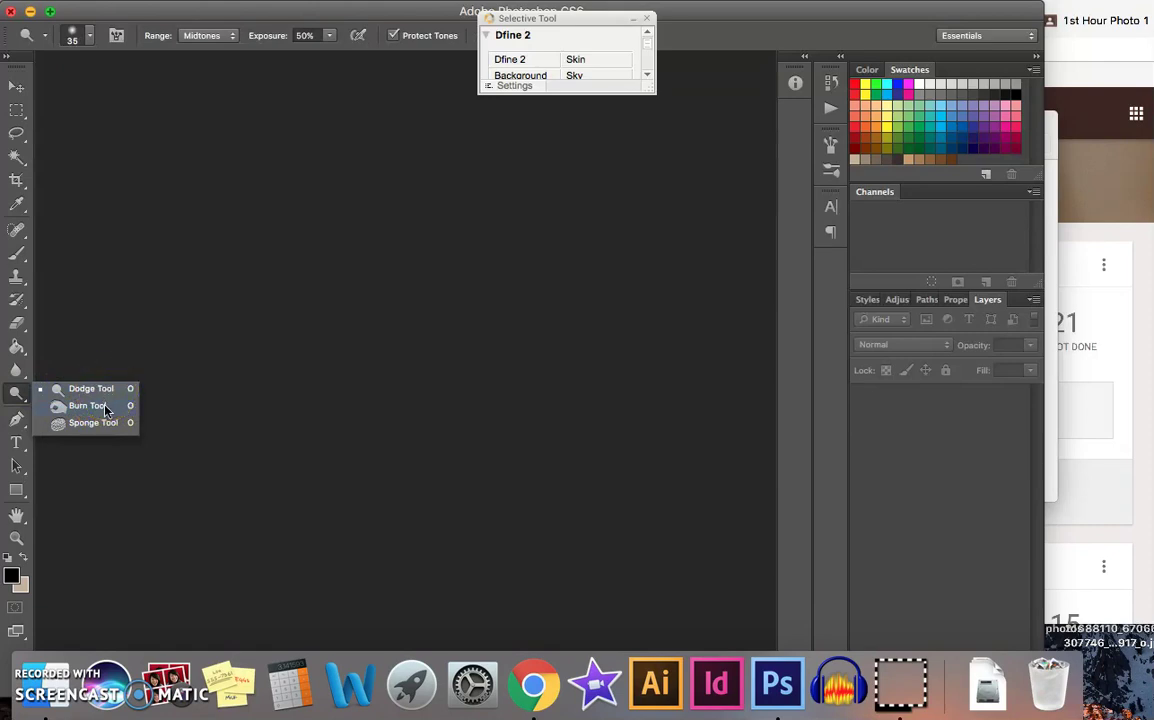
left_click(122, 327)
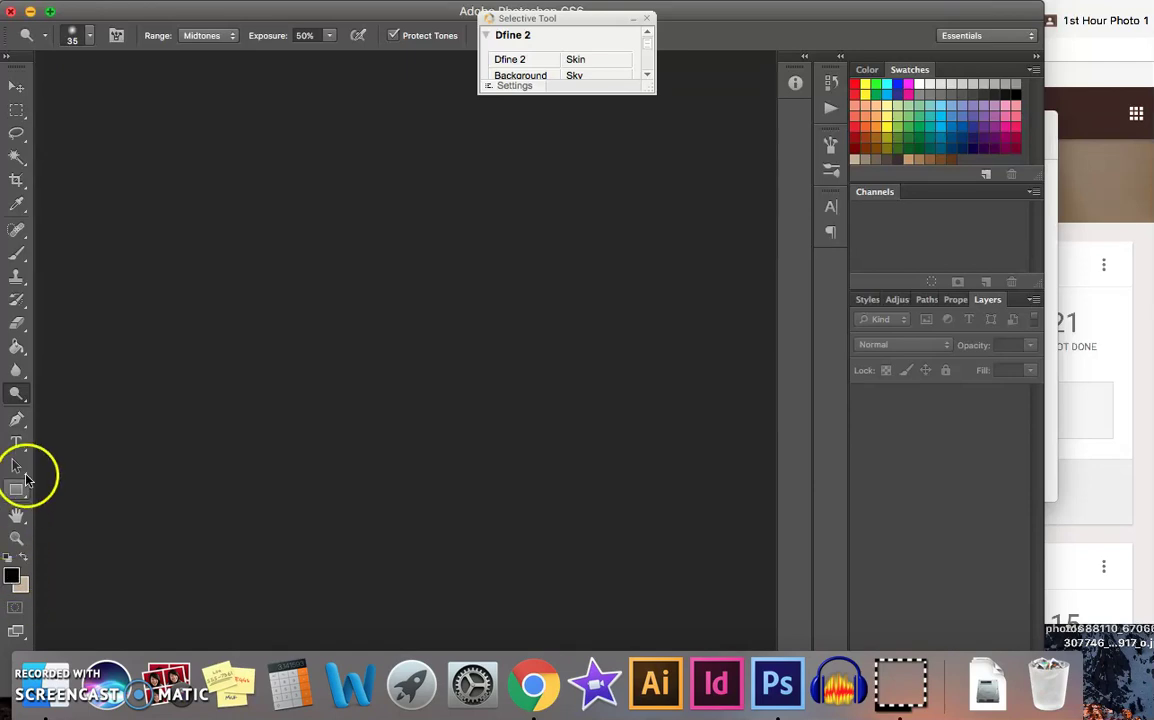
left_click(59, 325)
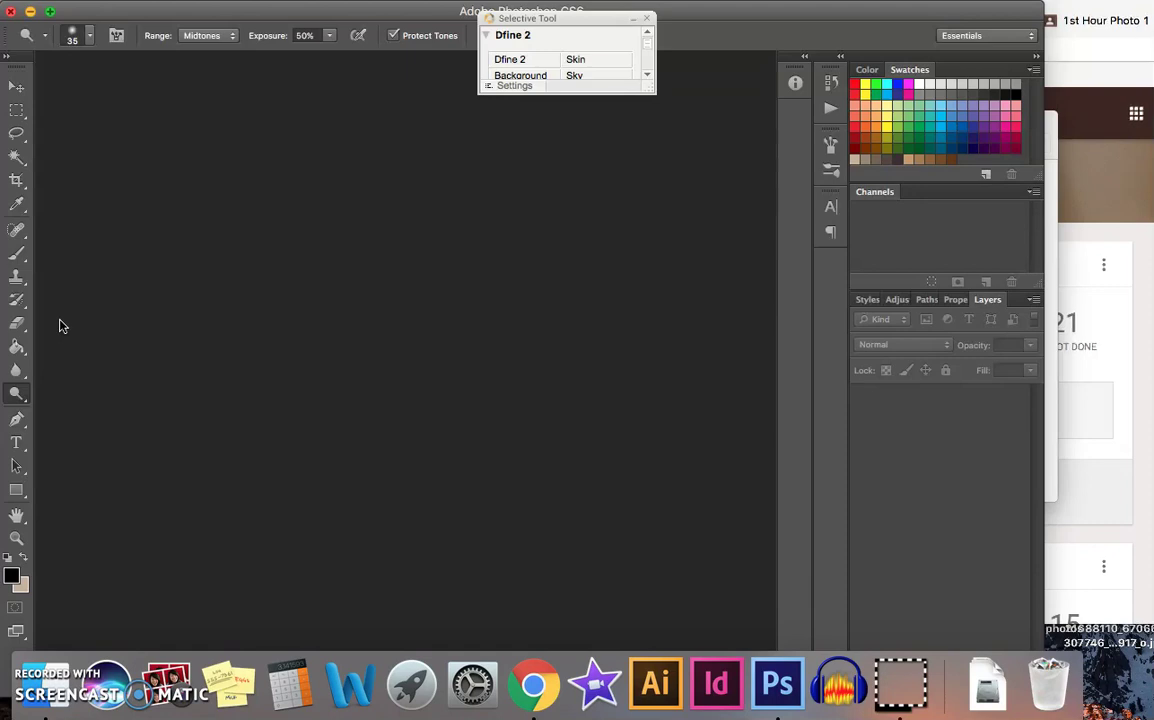
Switch to Google Classroom in Chrome, open the days-inn-topeka.jpg attachment of PhotoShop assignment #1 and copy the image to the desktop.
left_click(1100, 232)
scroll(1000, 245, "up", 5)
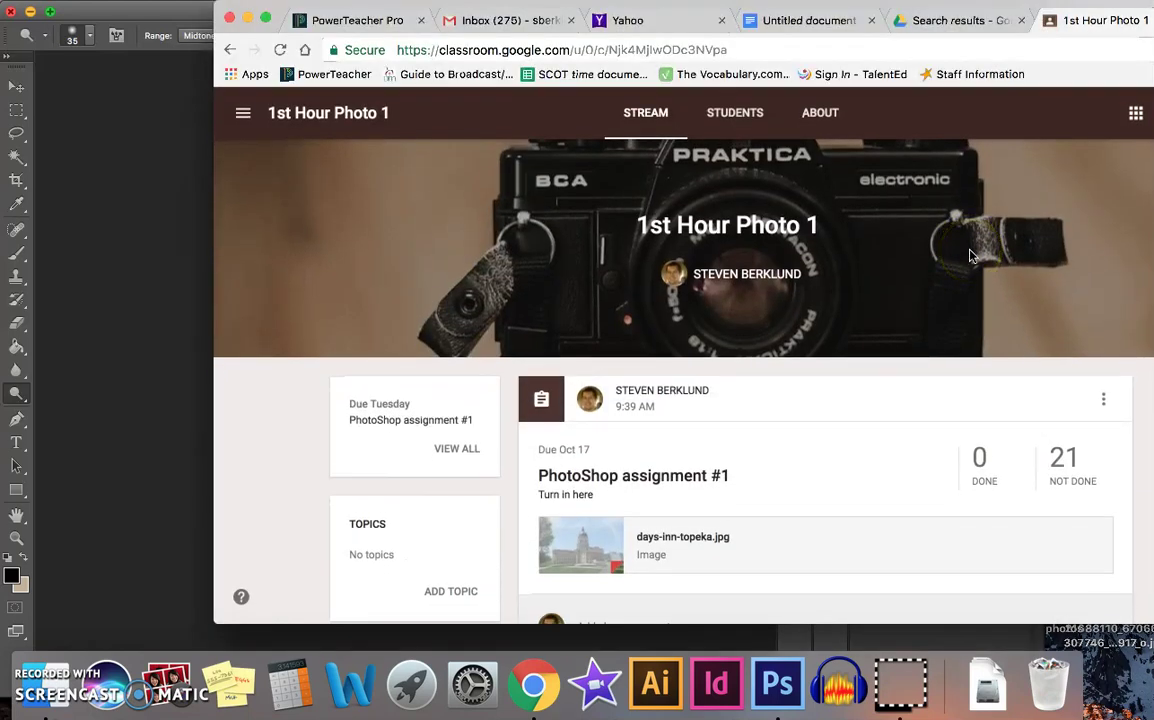
scroll(968, 255, "down", 5)
left_click(606, 330)
scroll(602, 331, "down", 10)
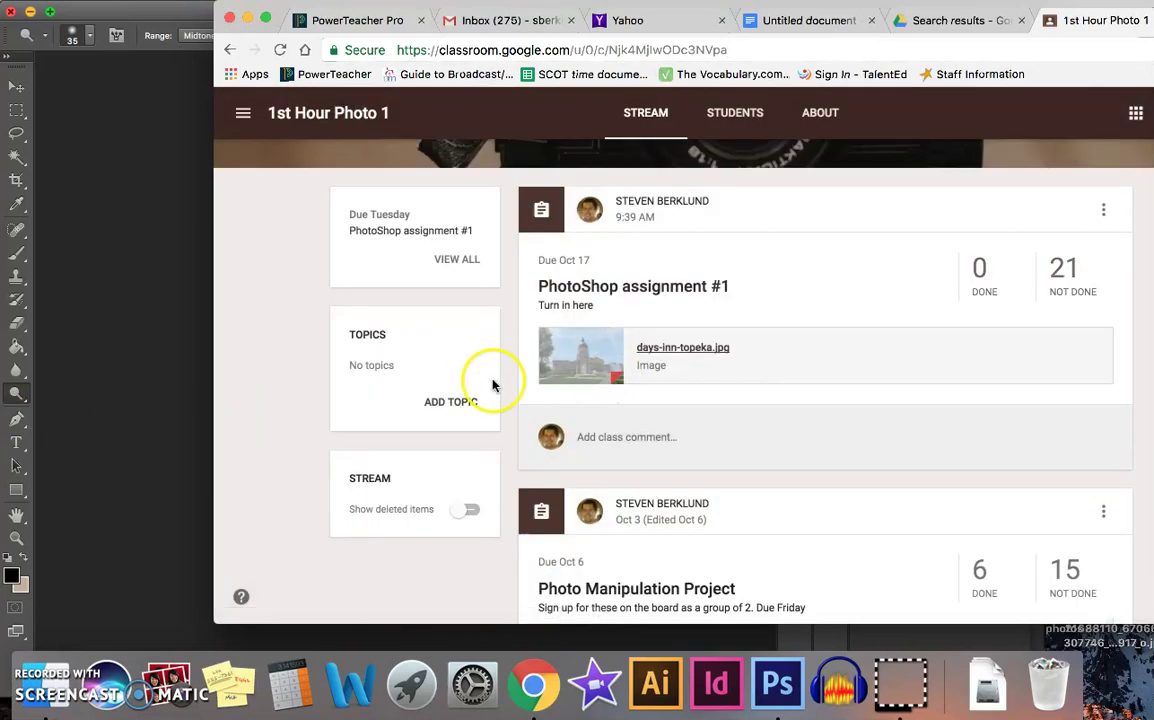
left_click(562, 363)
left_click_drag(737, 334, 1121, 681)
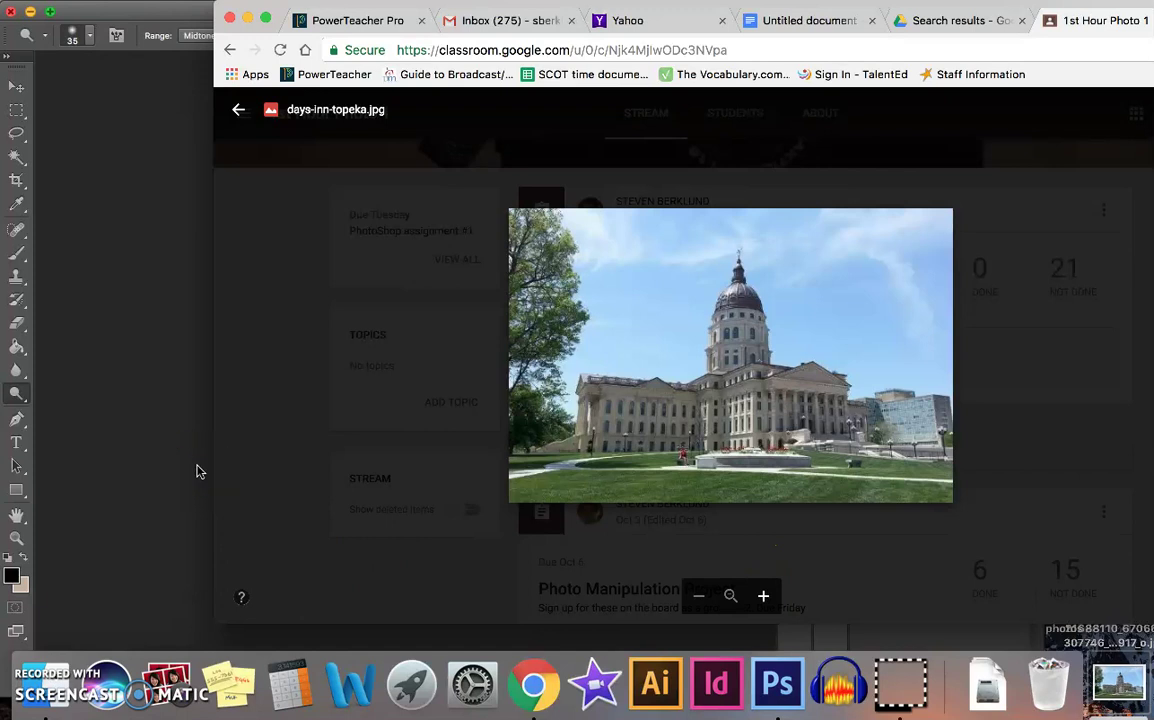
Switch to Photoshop, open the copied capitol image from the desktop and fit it to the window.
left_click(197, 471)
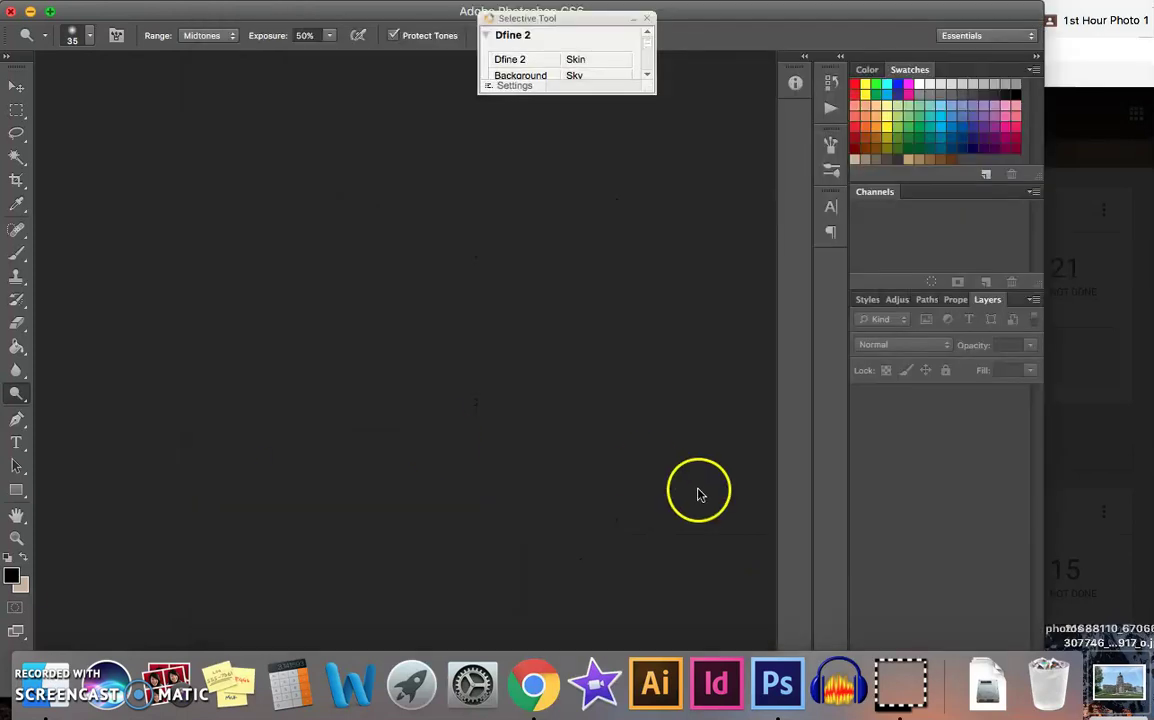
left_click_drag(1118, 678, 450, 375)
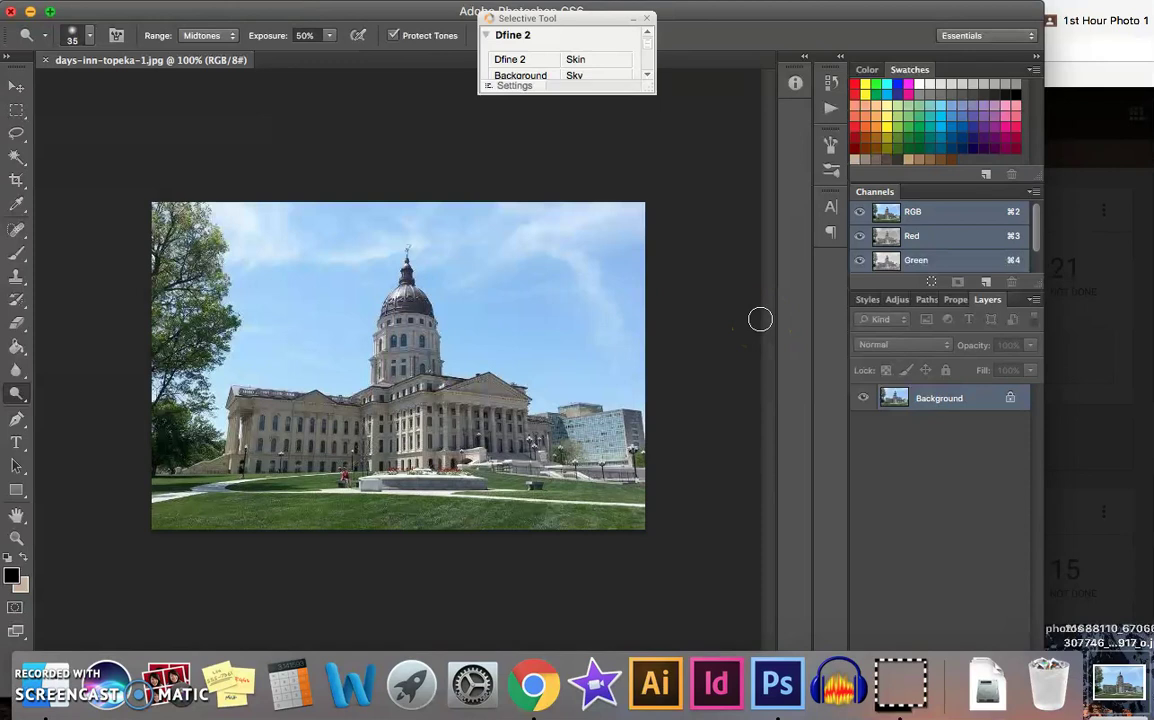
key("super+0")
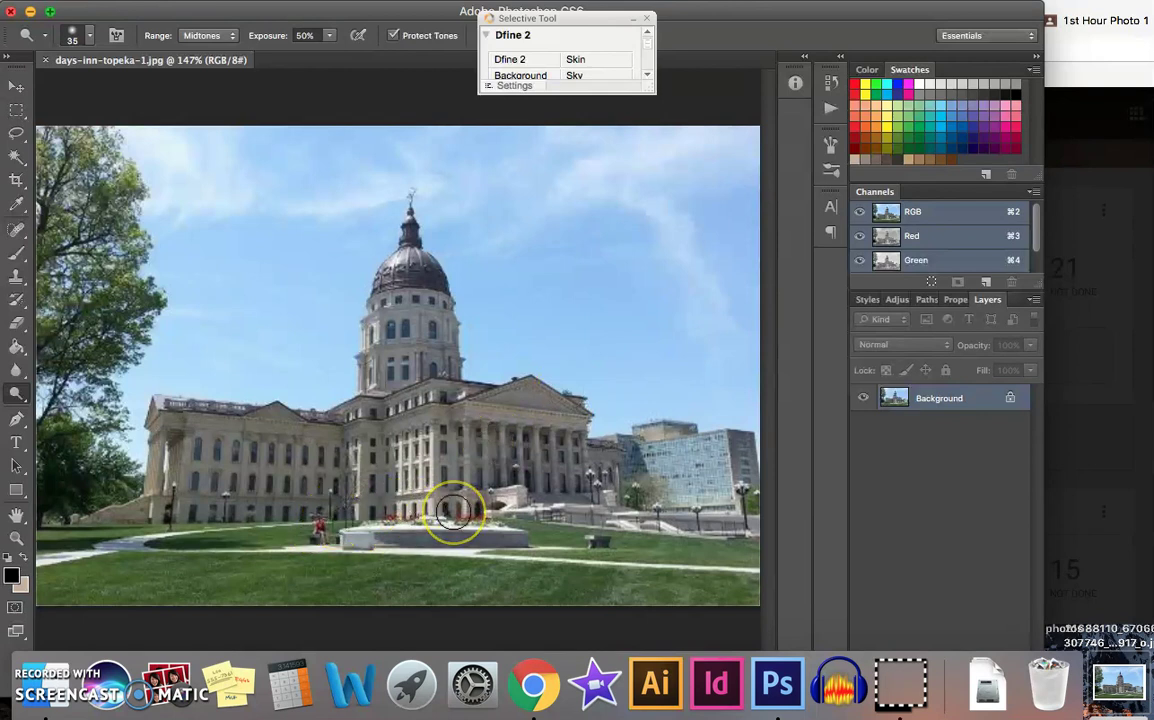
Zoom the capitol photo in to 400%, out to 66.7%, and back until it fills the window.
key("super+equal")
key("super+equal")
key("super+equal")
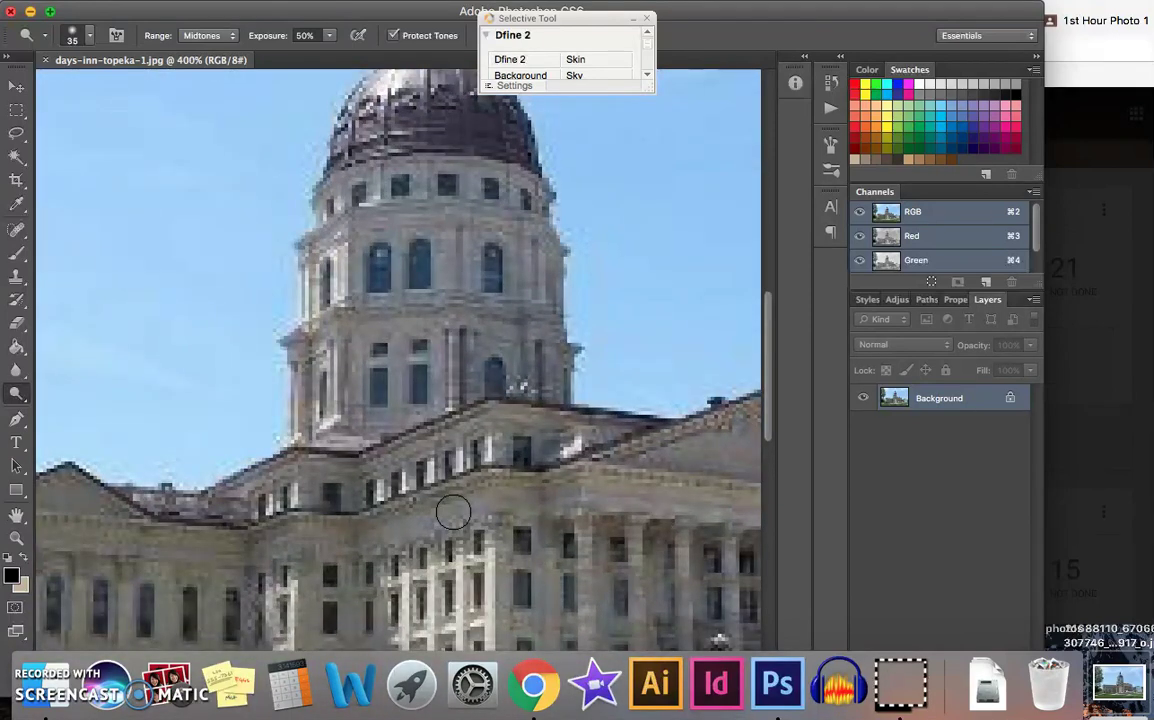
key("super+minus")
key("super+minus")
key("super+minus")
key("super+minus")
key("super+minus")
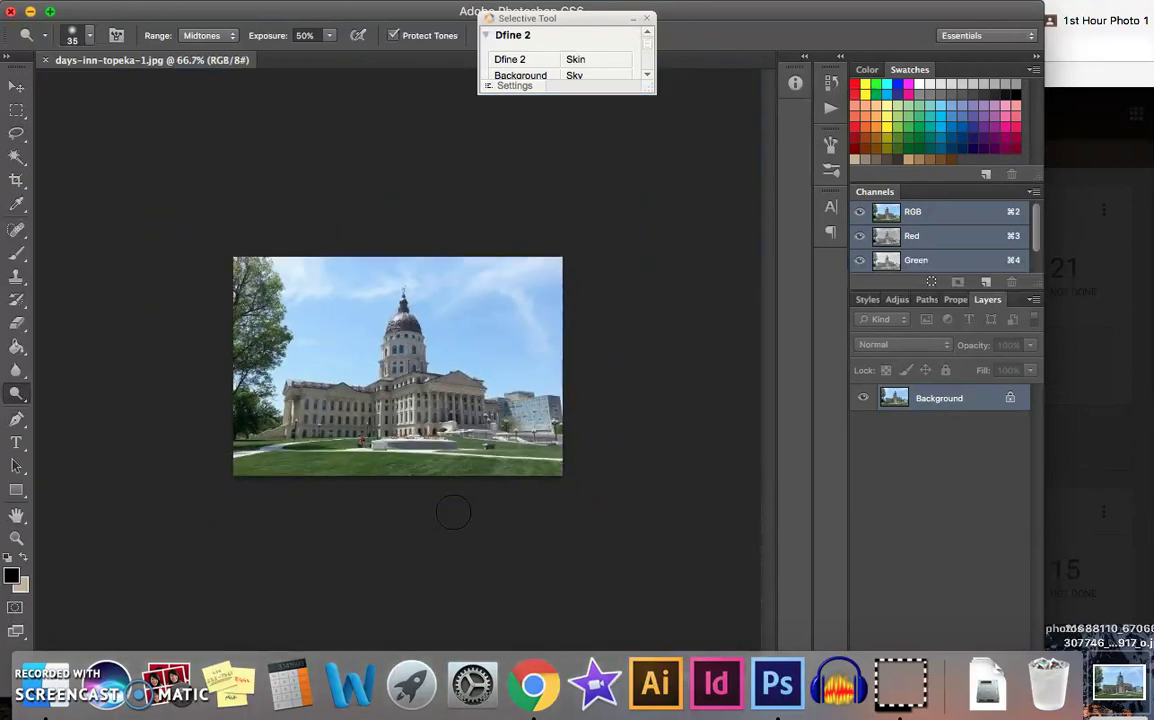
key("super+equal")
key("super+equal")
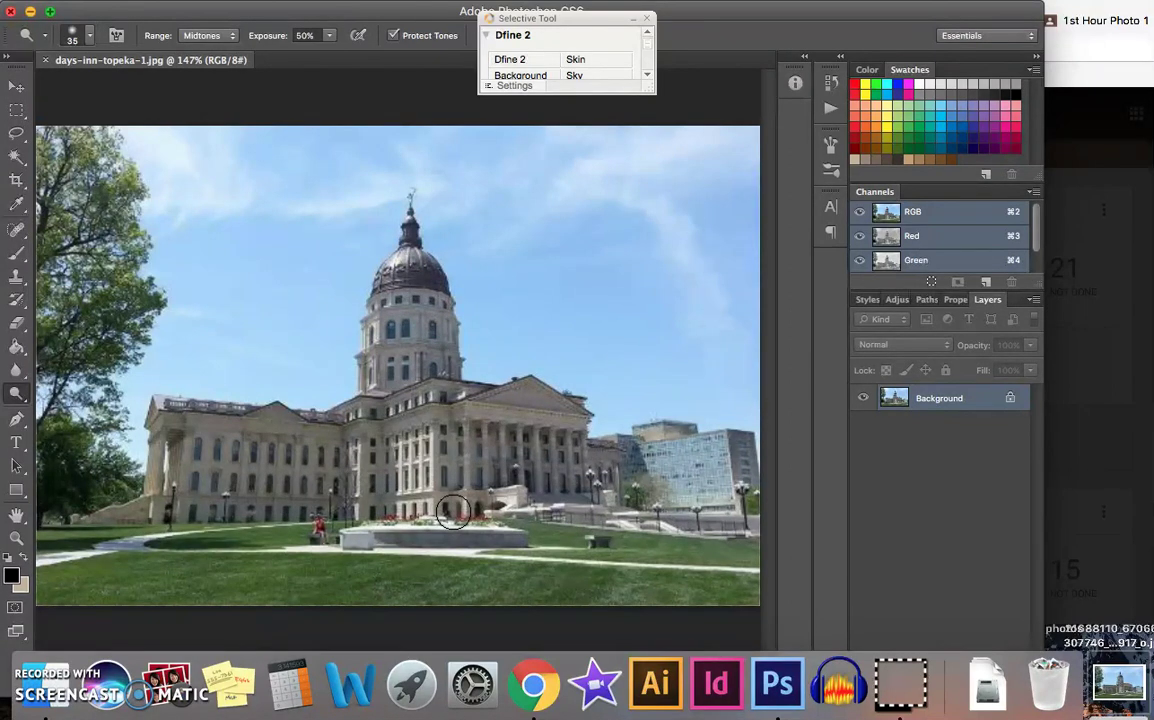
left_click_drag(453, 513, 500, 488)
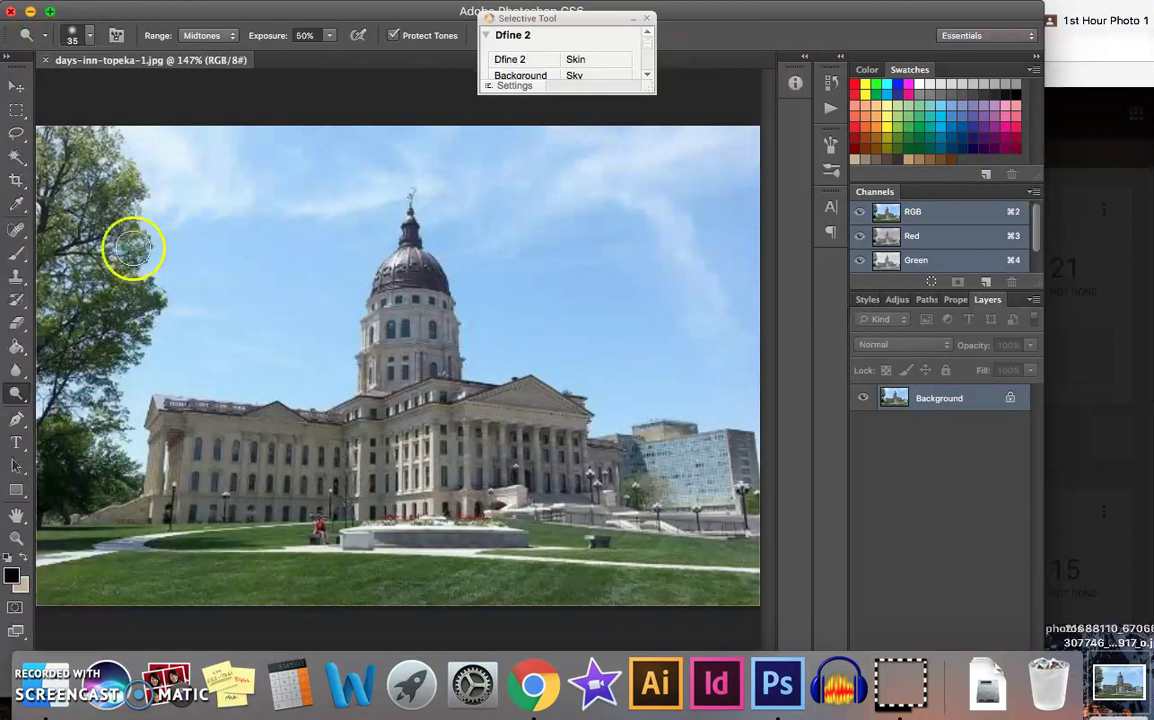
Crop the capitol photo with the Crop tool, trimming a narrow strip from its left edge and another from its top edge.
left_click(17, 180)
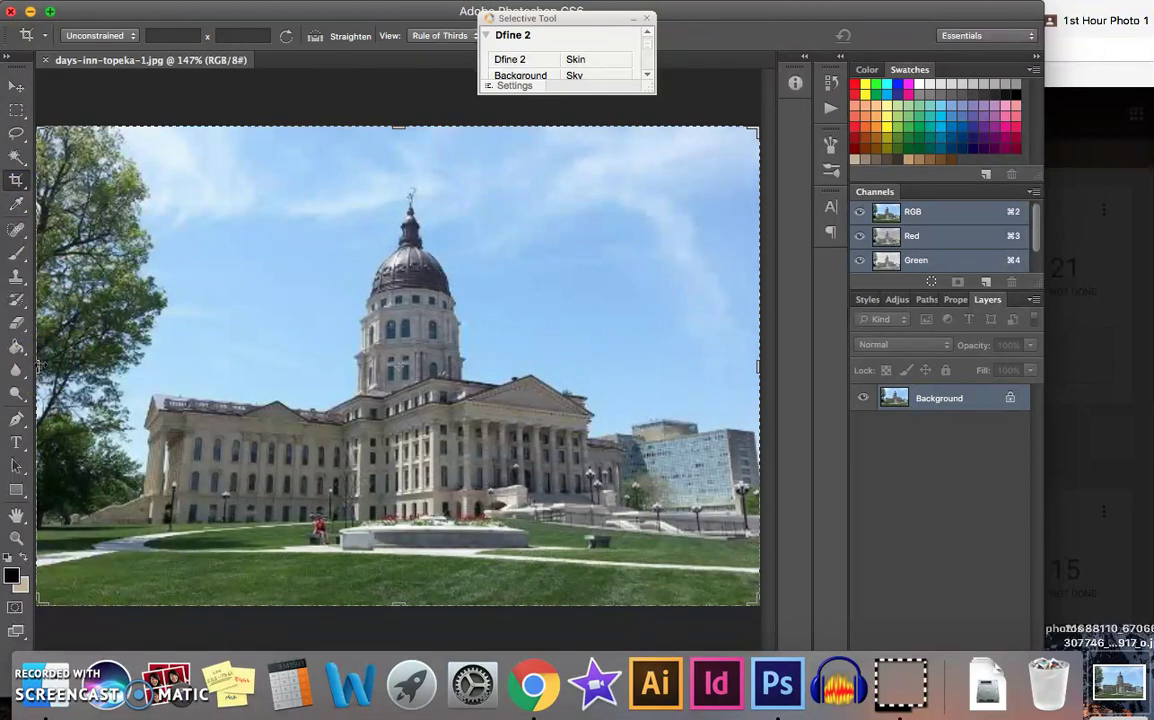
left_click(40, 366)
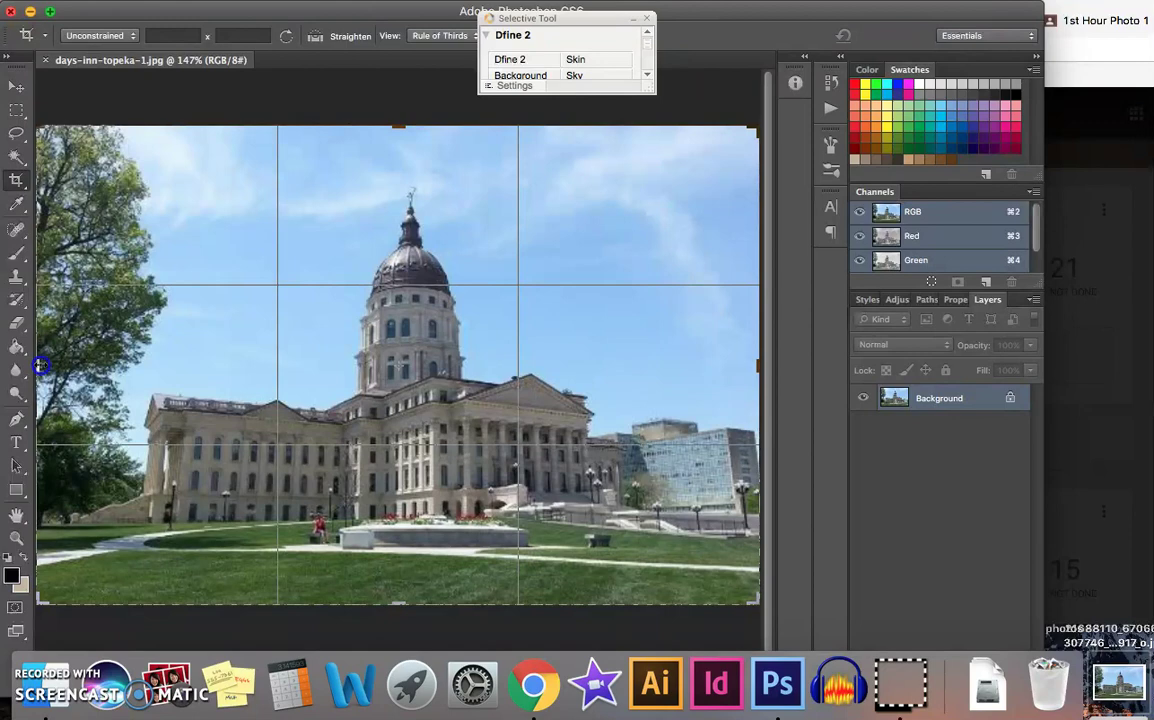
left_click_drag(40, 366, 68, 376)
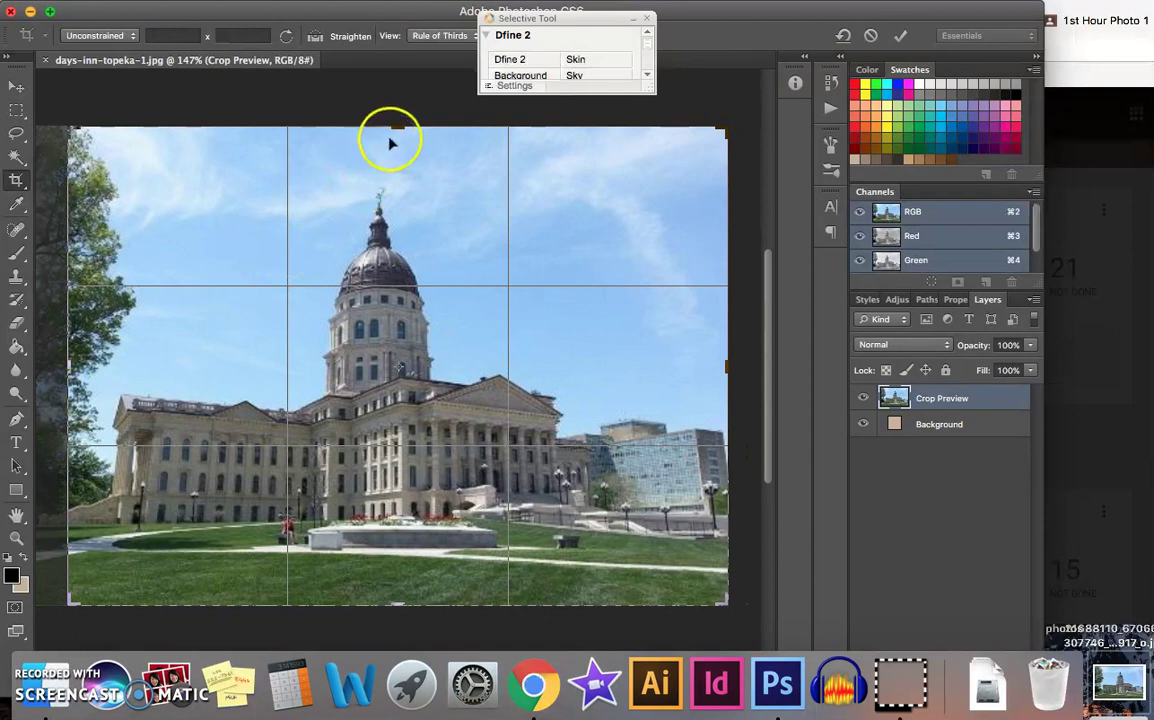
left_click_drag(403, 127, 400, 142)
left_click_drag(727, 366, 728, 369)
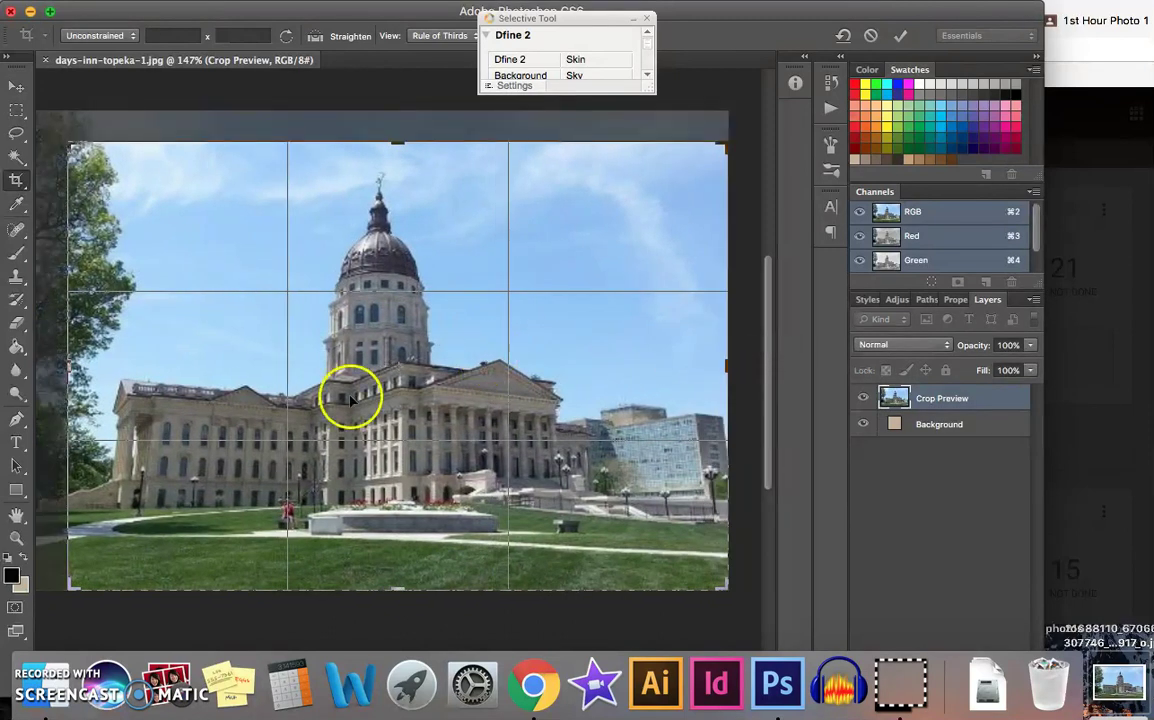
left_click(175, 250)
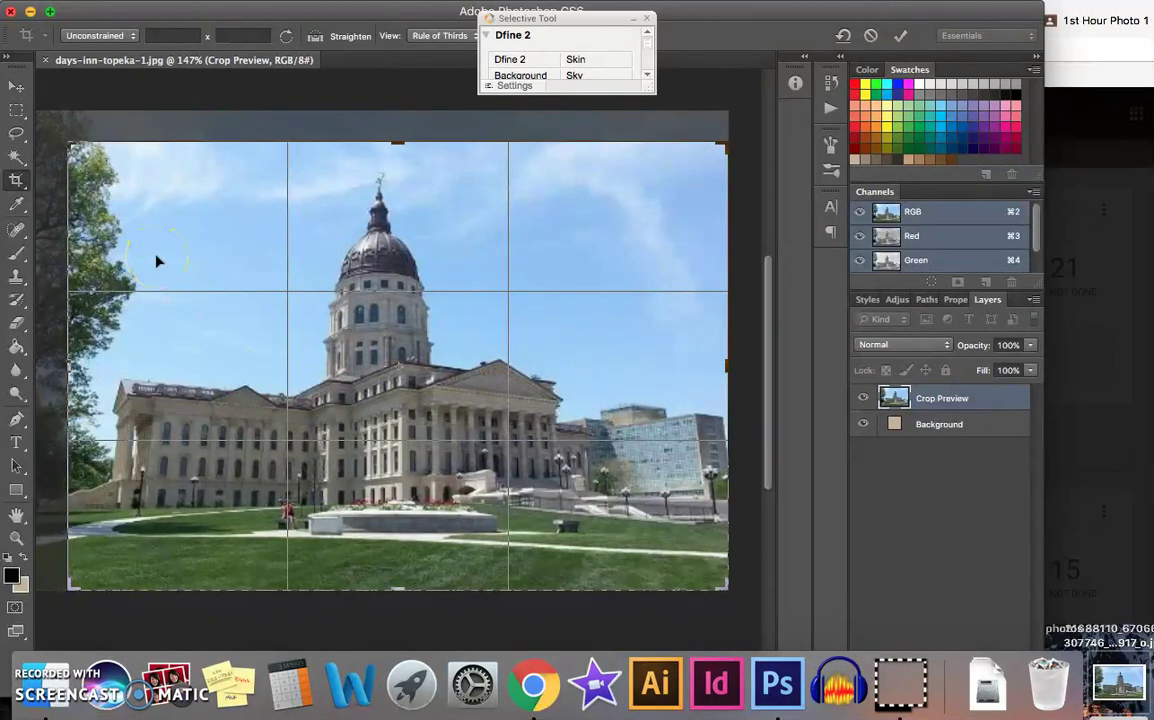
key("Return")
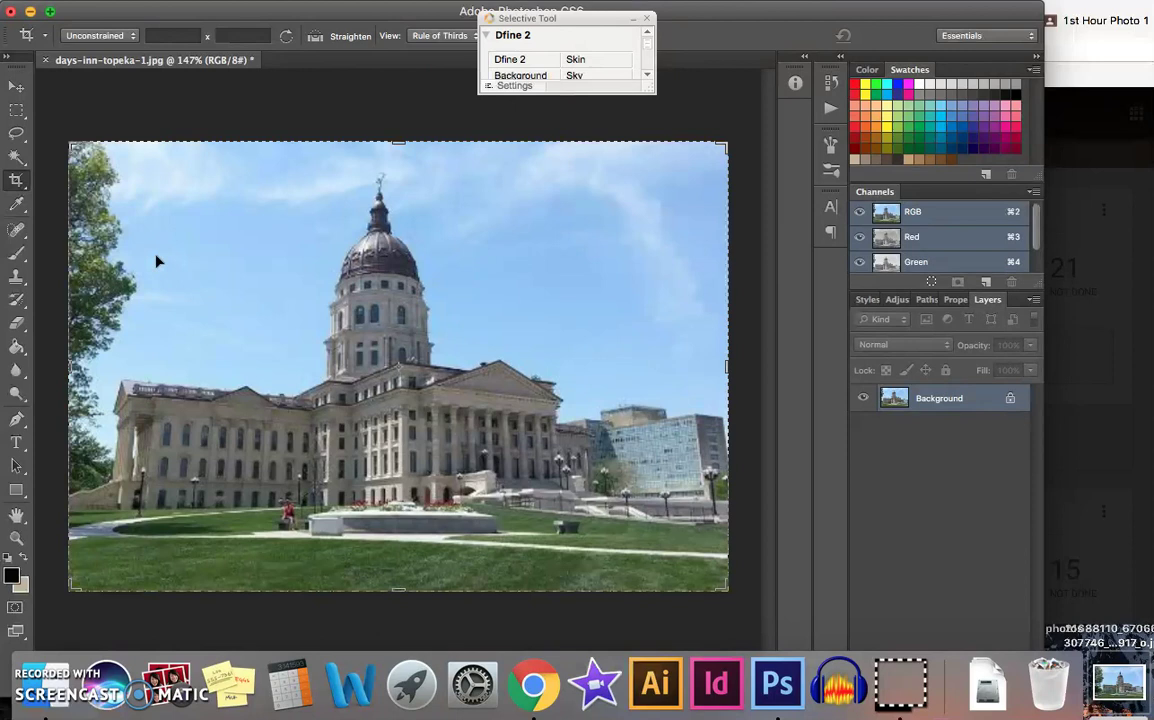
Undo the crop of the capitol photo and reapply it to compare both versions.
key("super+z")
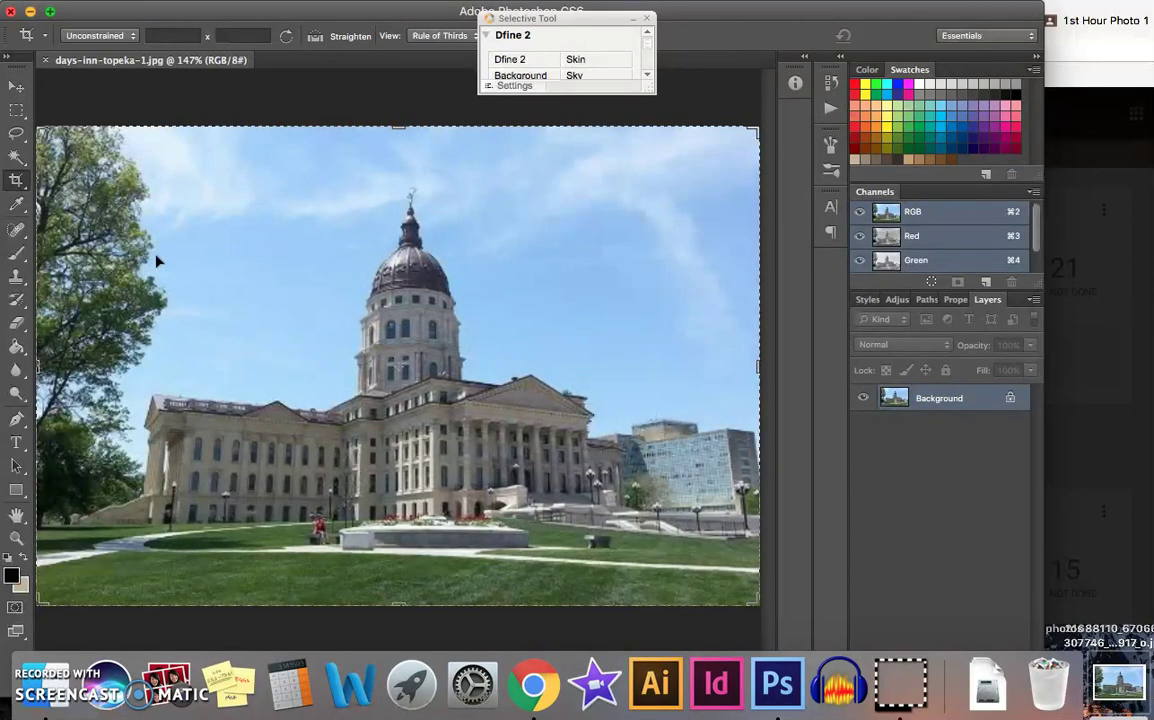
key("super+z")
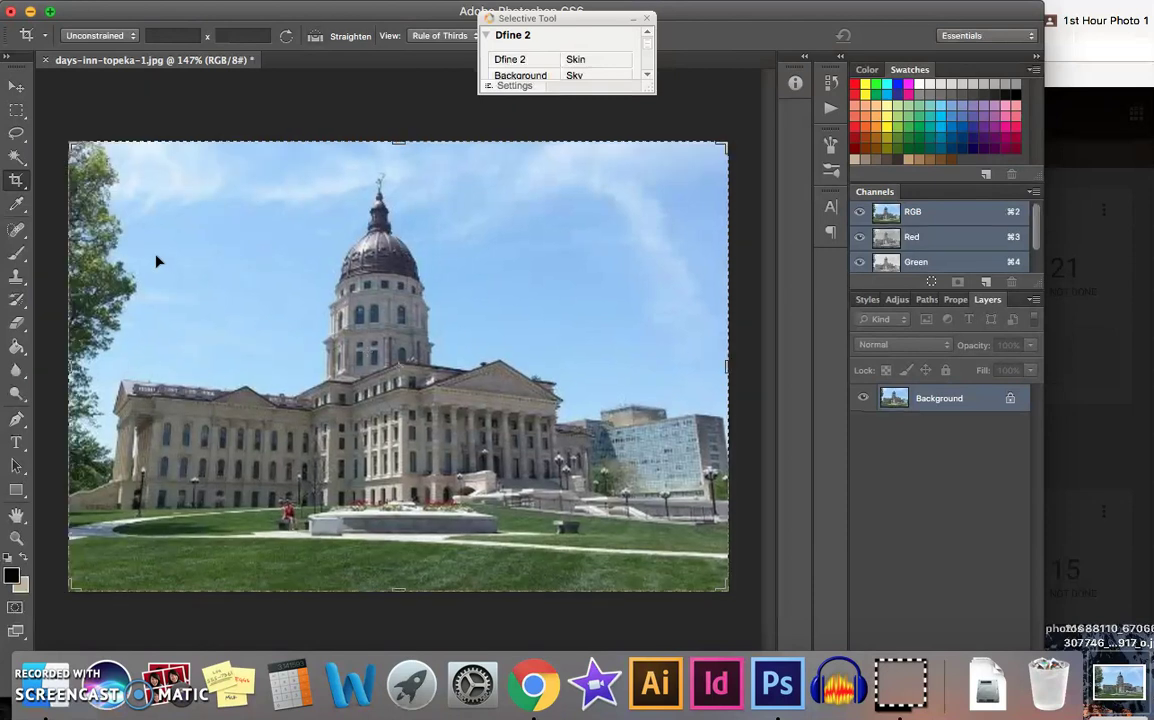
scroll(155, 261, "up", 2)
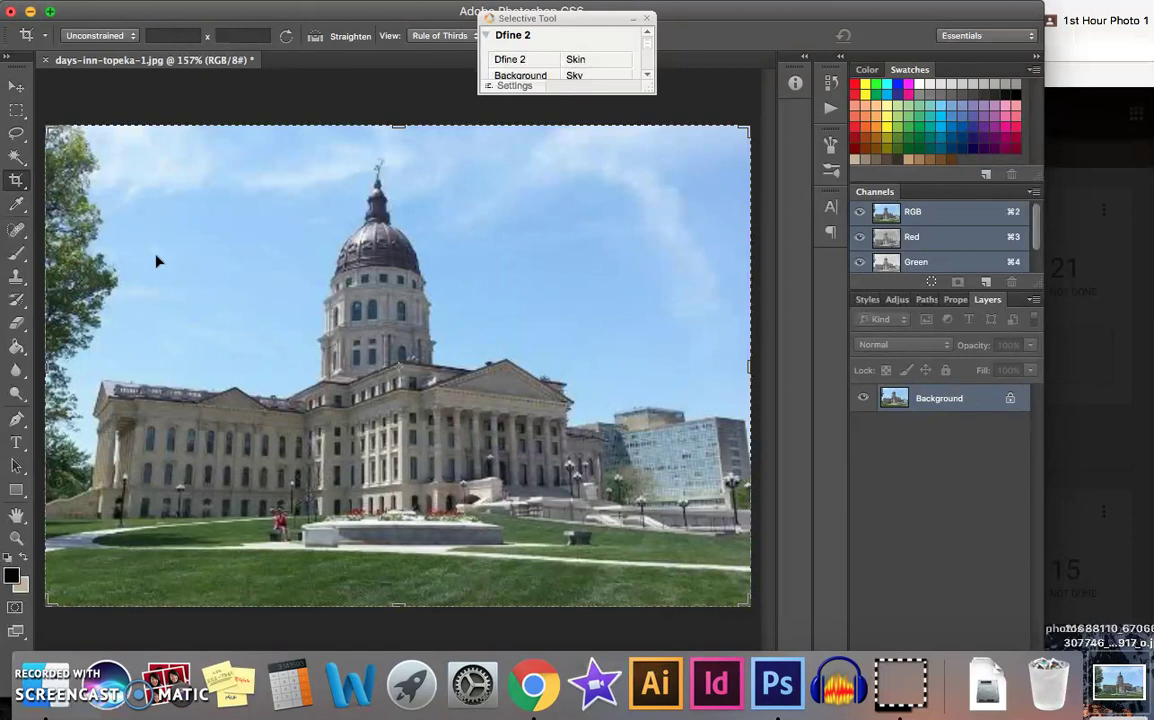
Show the Adjustments panel, dock it as its own group above Channels, and close the floating Selective Tool palette.
left_click(484, 290)
left_click(450, 1)
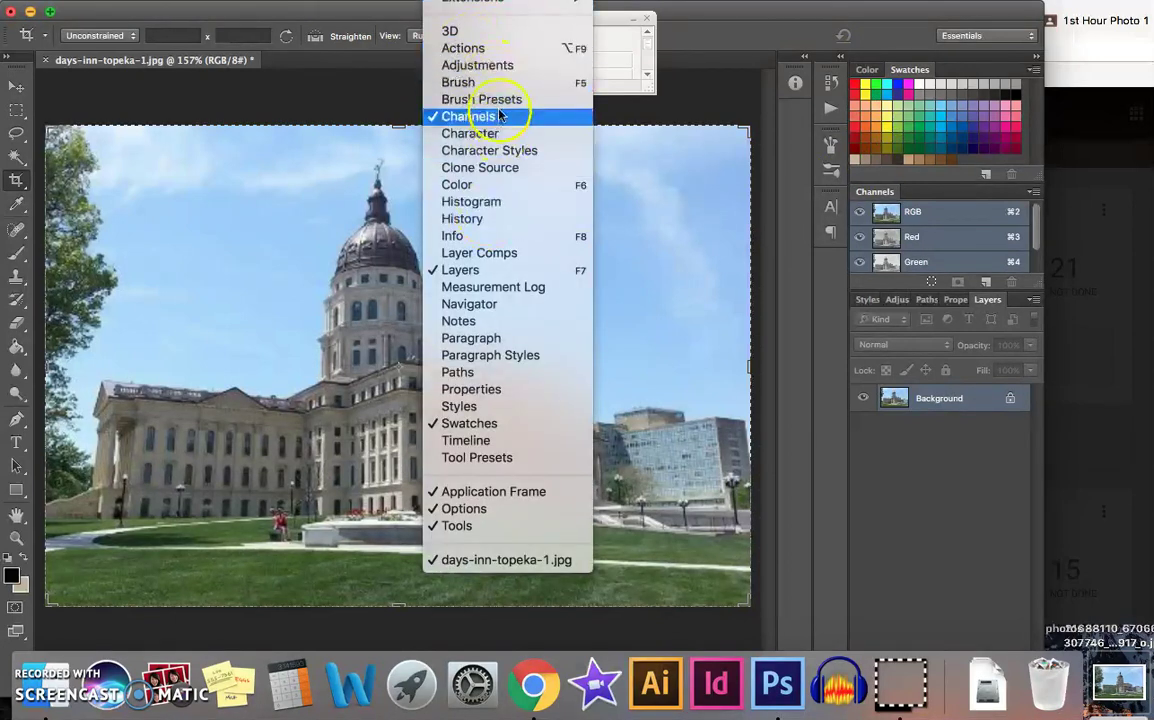
left_click(508, 66)
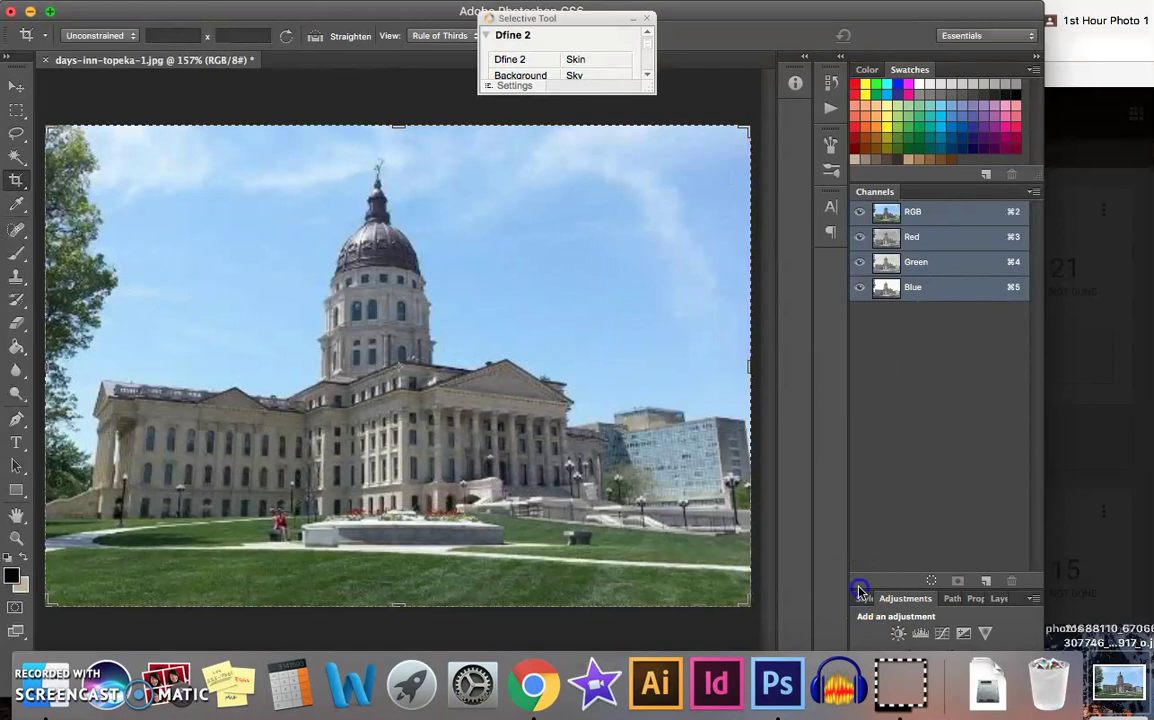
left_click(1032, 598)
left_click(1033, 547)
left_click_drag(891, 600, 918, 190)
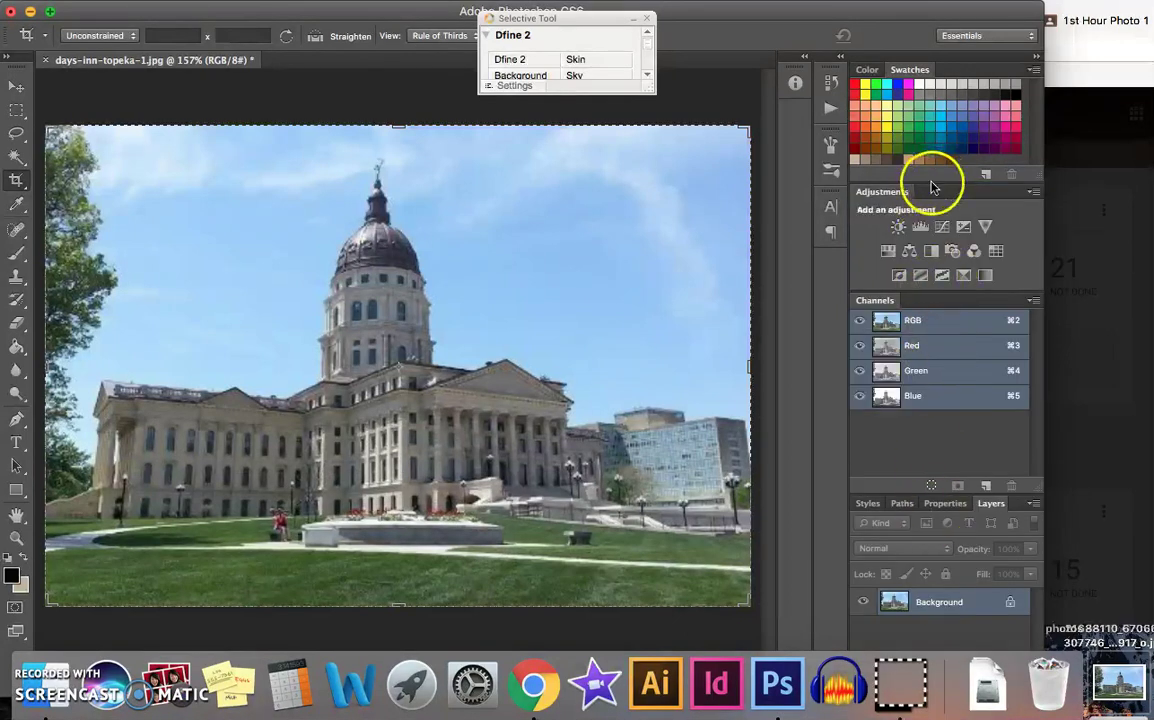
left_click(647, 17)
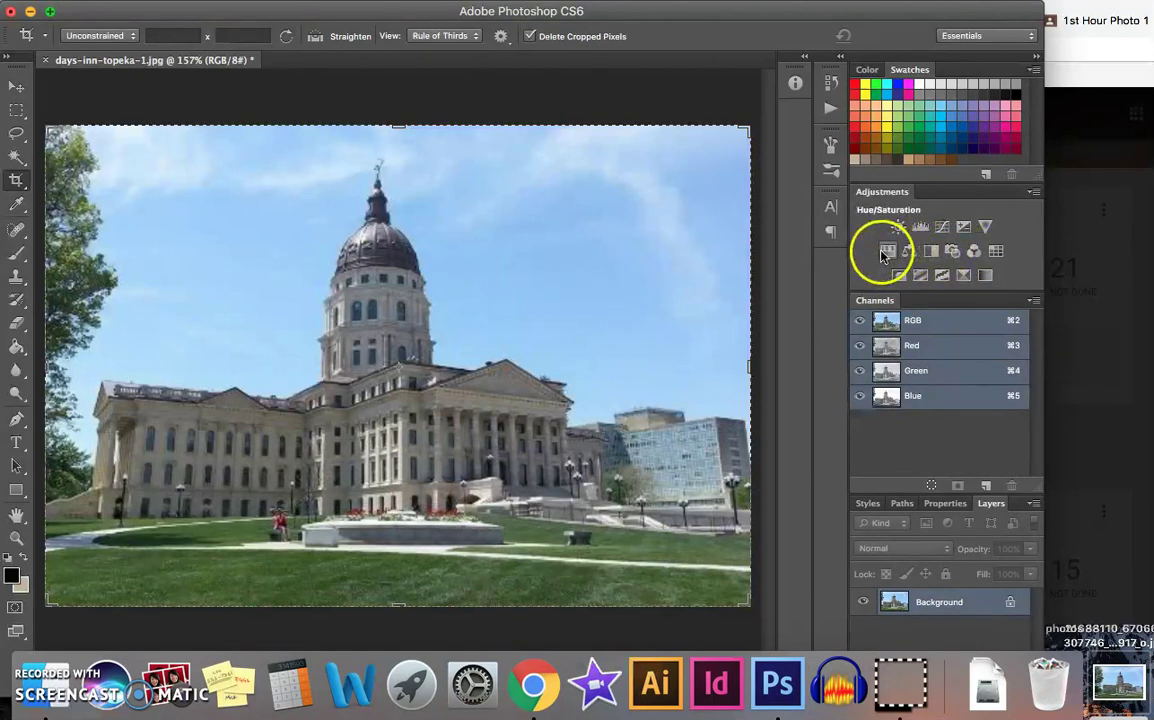
Add a Curves adjustment layer above the Background and detach its Properties panel so it floats over the canvas.
left_click(942, 226)
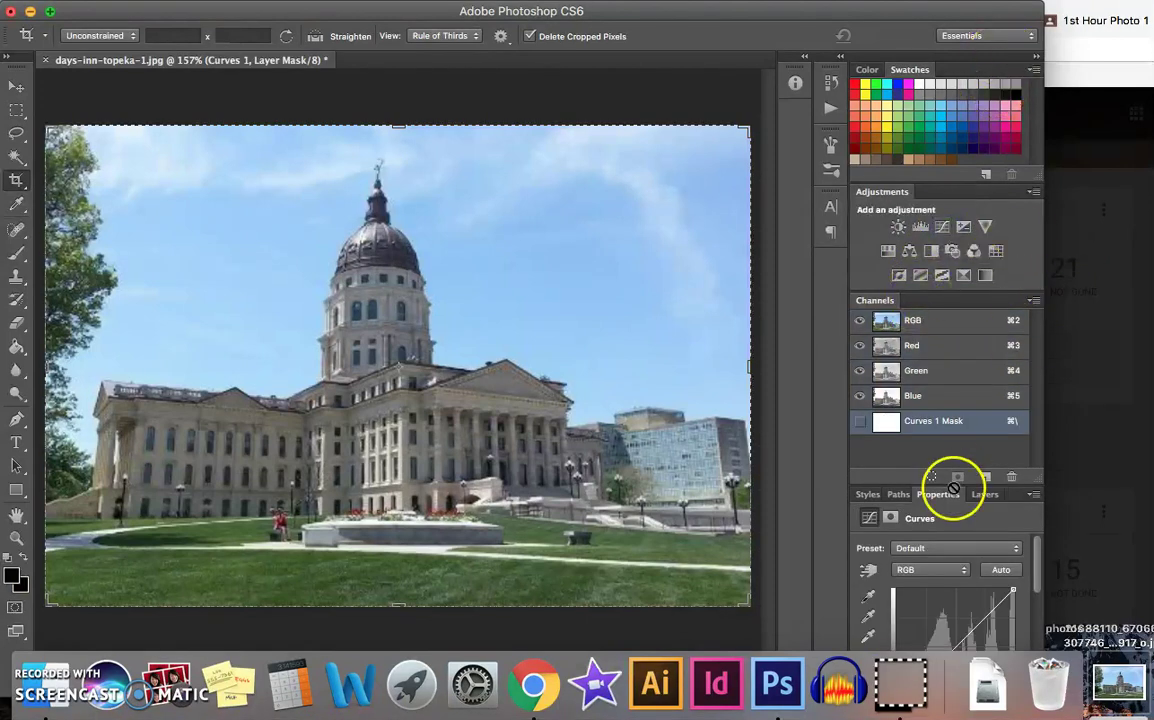
left_click_drag(941, 492, 943, 191)
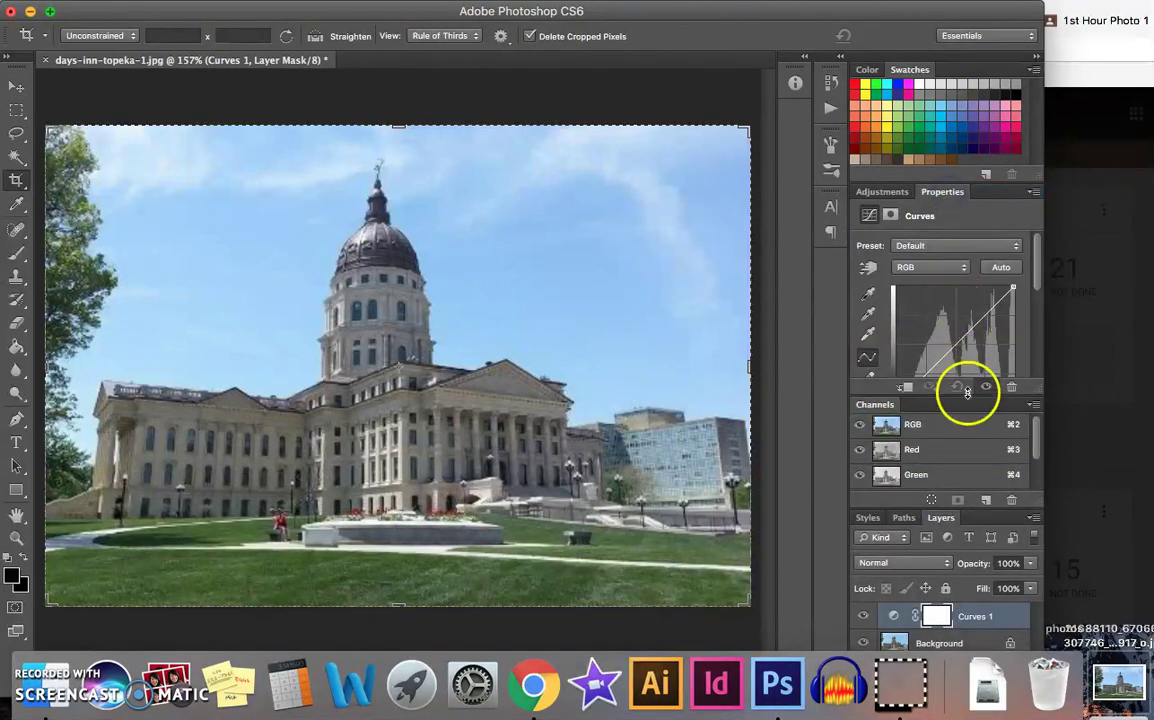
left_click_drag(979, 394, 905, 462)
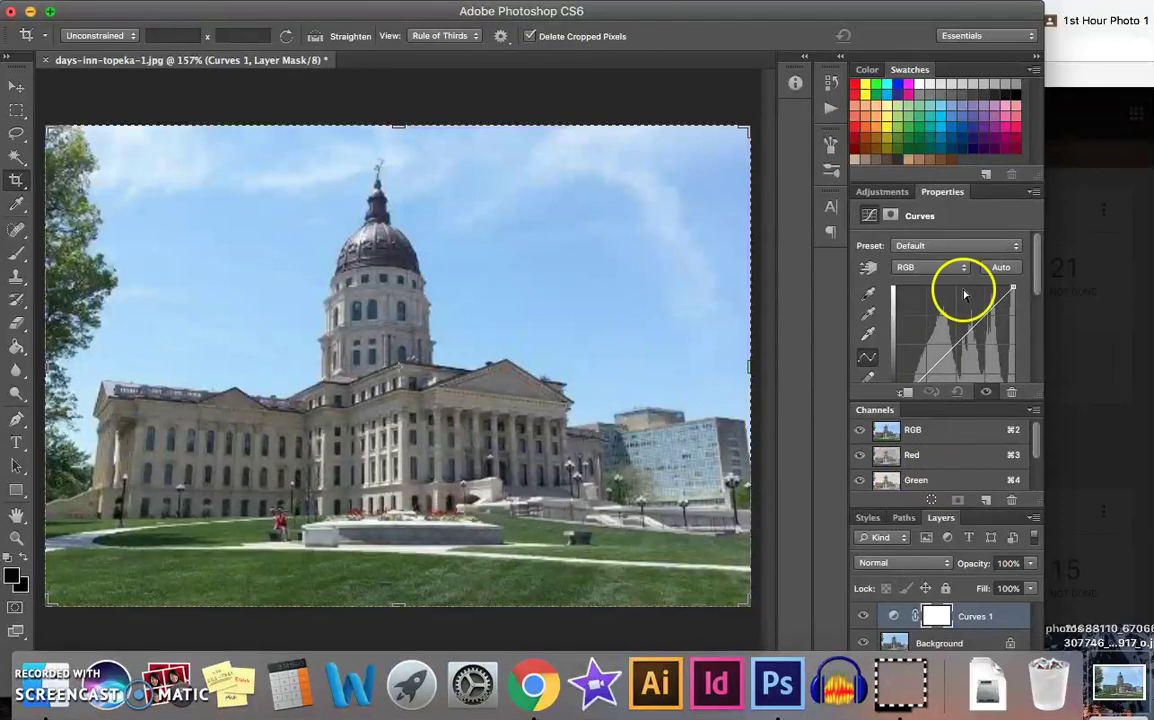
left_click_drag(953, 193, 960, 70)
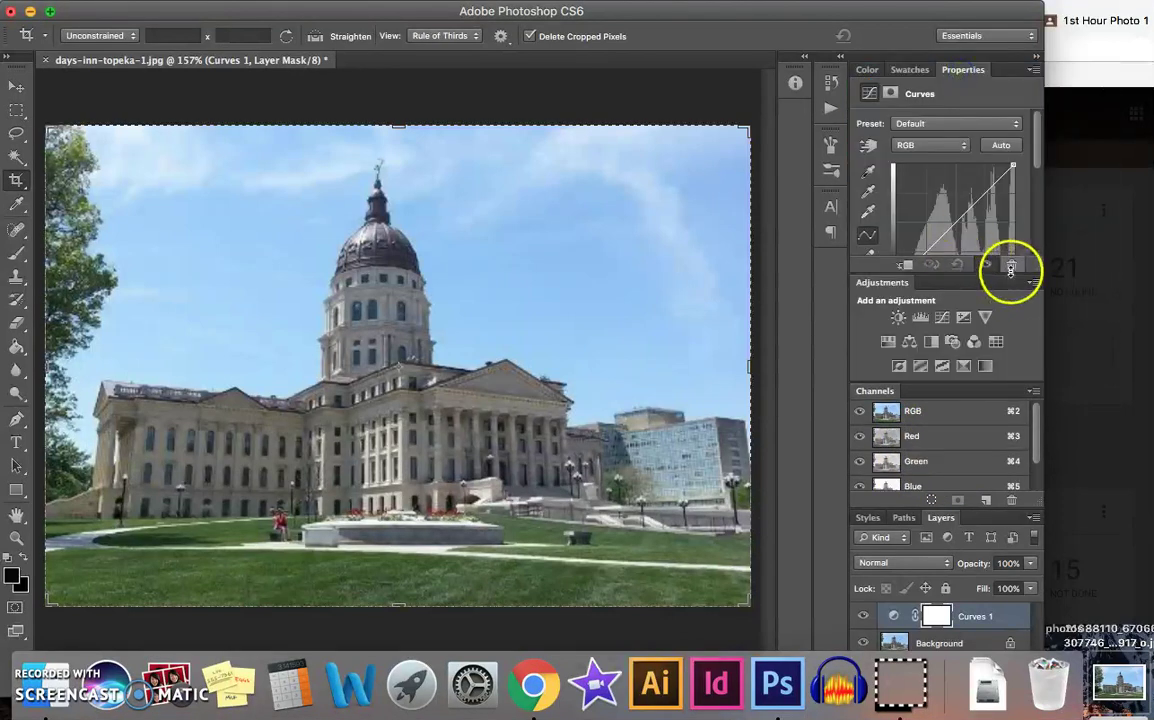
left_click_drag(1010, 277, 1015, 336)
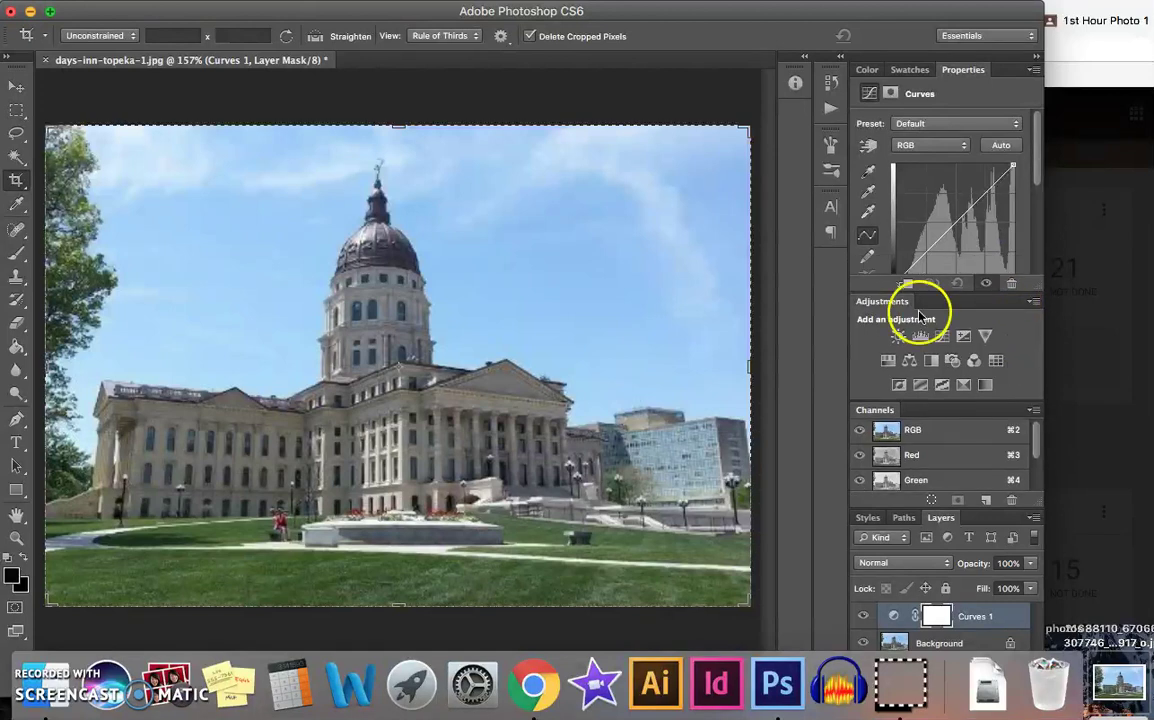
left_click_drag(960, 68, 662, 62)
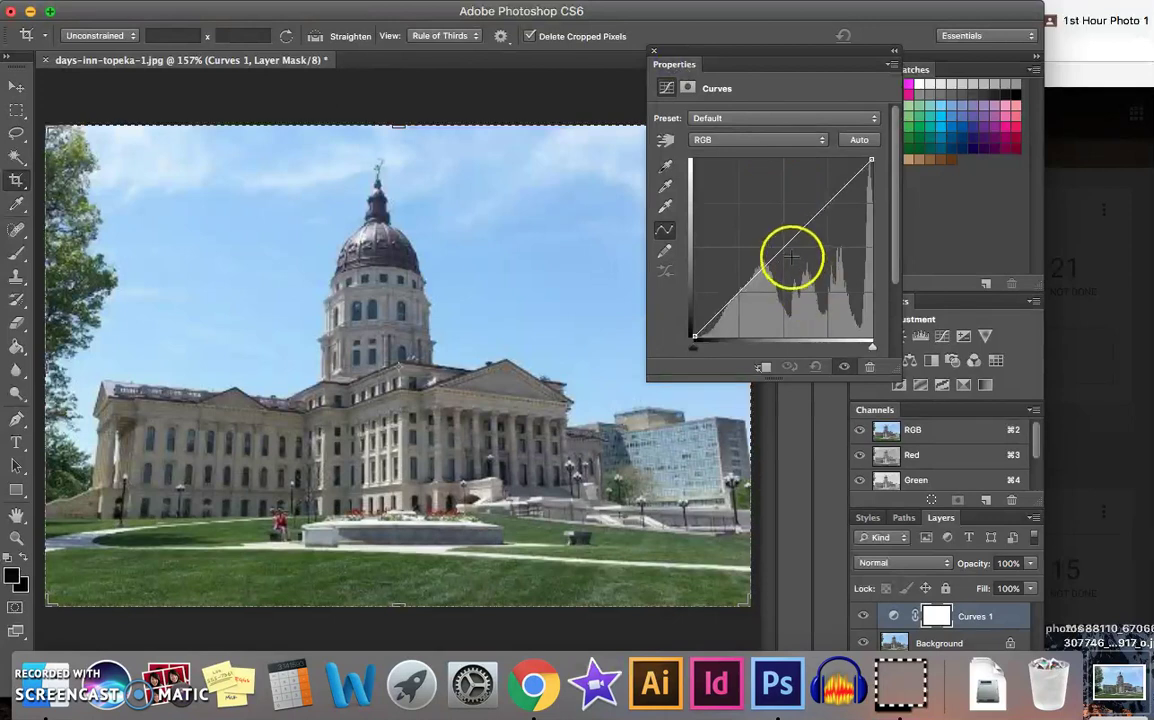
Shape the RGB curve into an S with three points: midpoint anchored, highlights raised and shadows lowered.
mouse_move(783, 243)
left_mouse_down()
mouse_move(780, 175)
mouse_move(783, 248)
mouse_move(760, 232)
mouse_move(801, 268)
mouse_move(783, 248)
left_mouse_up()
left_click(737, 293)
left_click(830, 205)
left_click_drag(830, 205, 817, 195)
left_click(740, 288)
left_click_drag(740, 288, 753, 298)
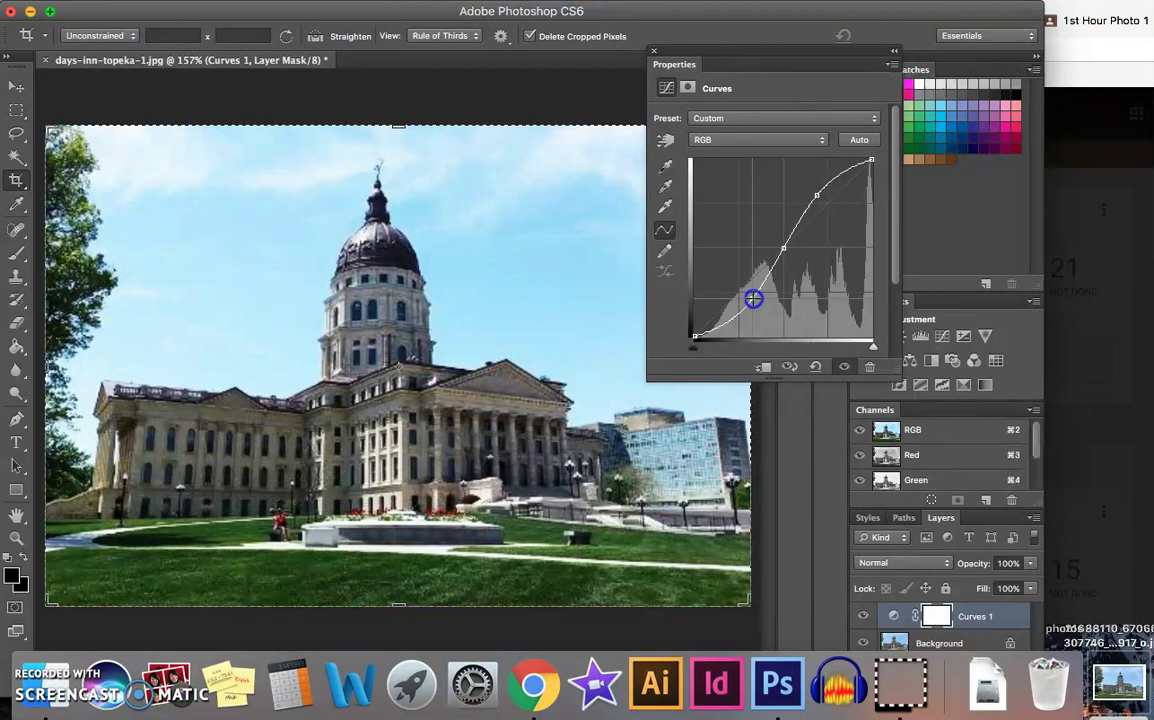
left_click_drag(753, 298, 752, 298)
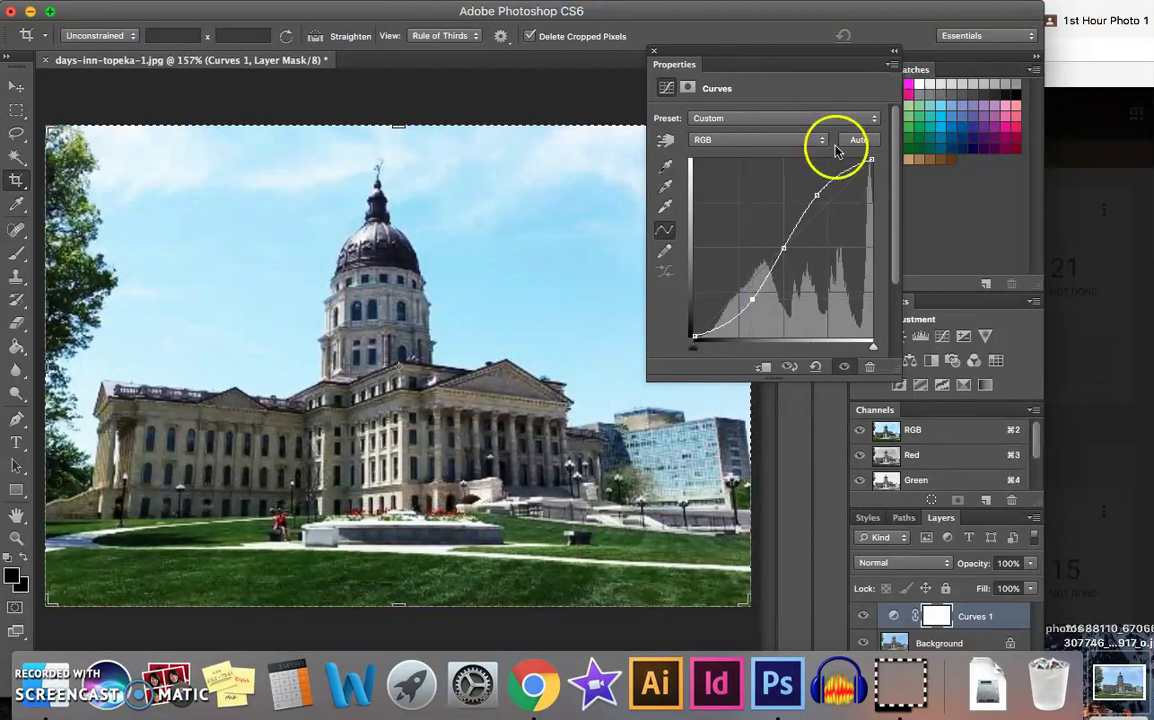
Try lowering the curve's highlight point, fine-tune the shadow point, raise the highlights back into an S-curve, and close the Curves properties.
left_click(817, 197)
left_click_drag(817, 197, 833, 211)
left_click(745, 312)
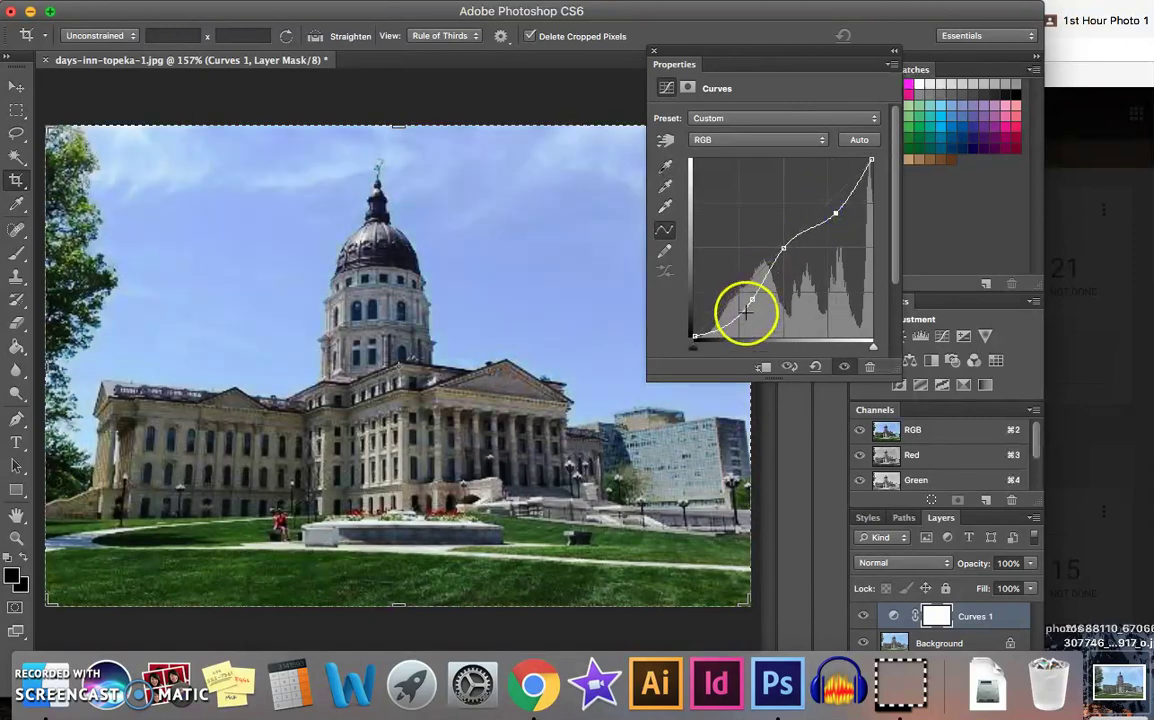
mouse_move(747, 303)
left_mouse_down()
mouse_move(729, 278)
mouse_move(749, 302)
left_mouse_up()
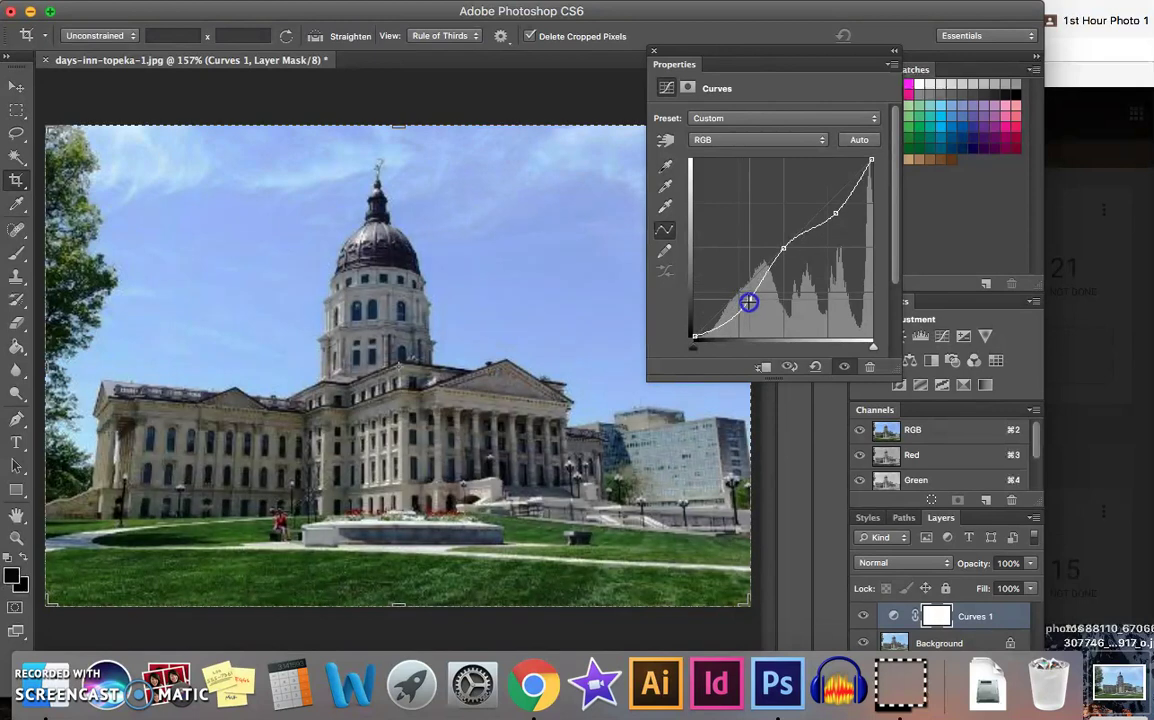
left_click_drag(833, 213, 815, 196)
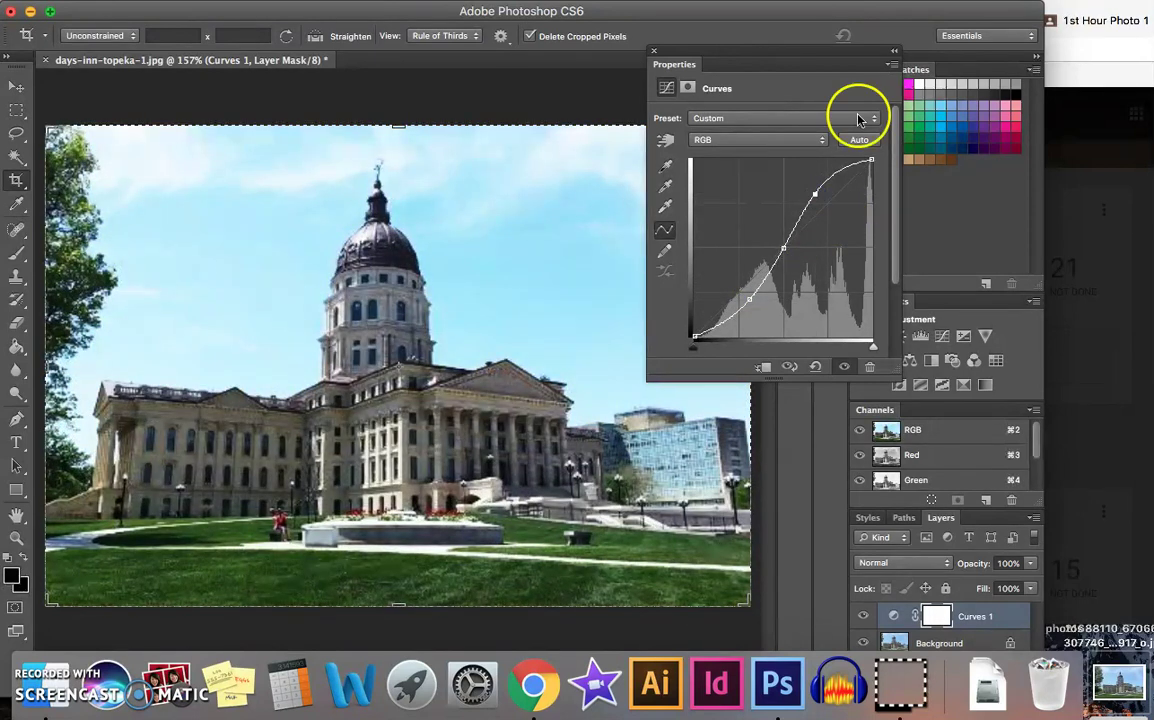
left_click(655, 50)
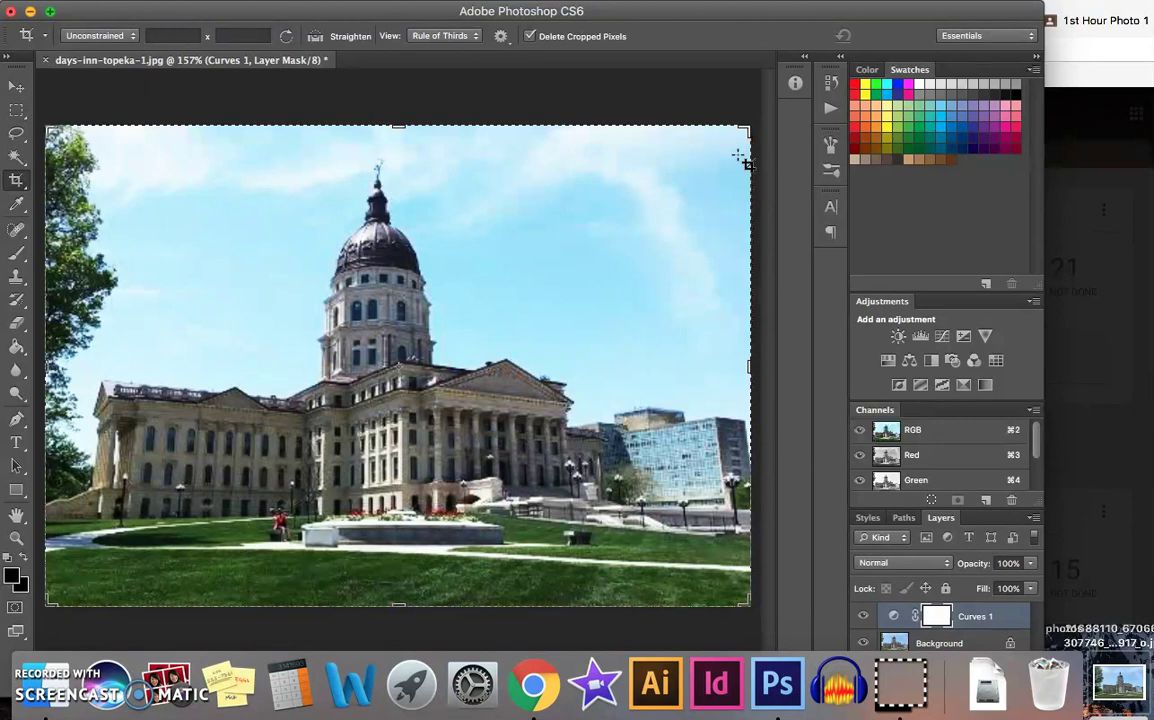
Select the Dodge tool from its group with Burn and Sponge and try it on the sky beside the dome.
left_click(16, 395)
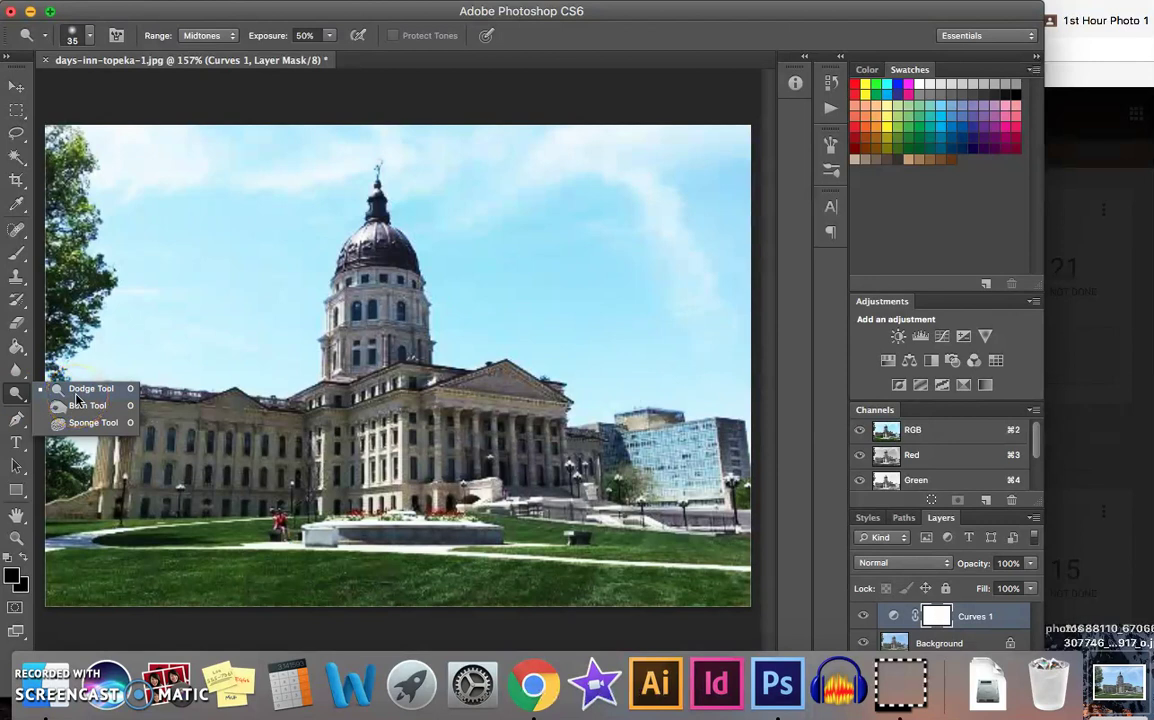
left_click(22, 392)
left_click(21, 396)
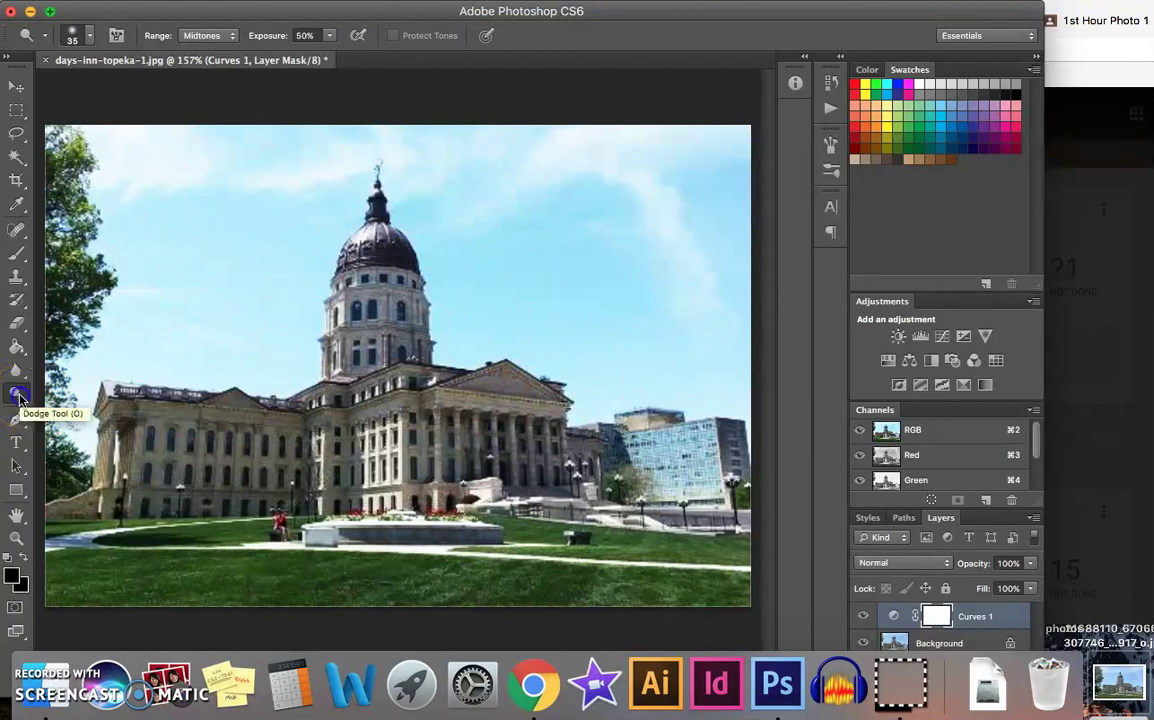
left_click(19, 396)
left_click(64, 397)
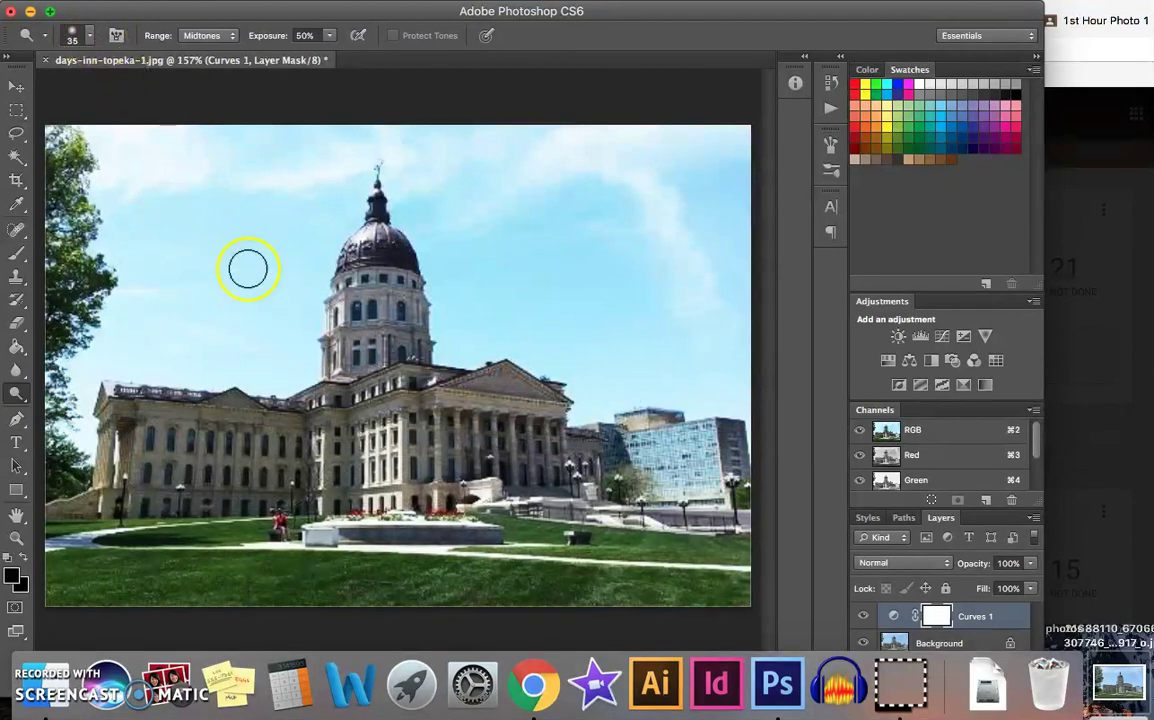
left_click_drag(242, 277, 233, 295)
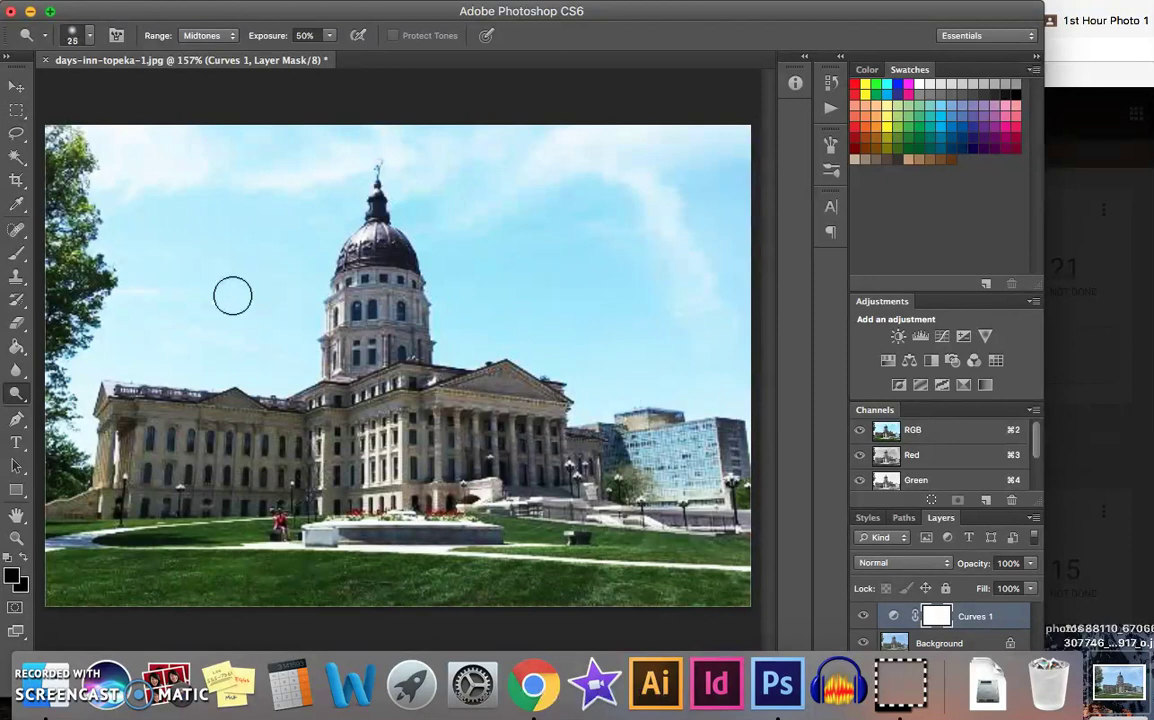
Resize the Dodge brush to 30 px and try to lighten the lawn in front of the capitol on the Curves 1 layer.
left_click(88, 35)
left_click_drag(65, 90, 99, 98)
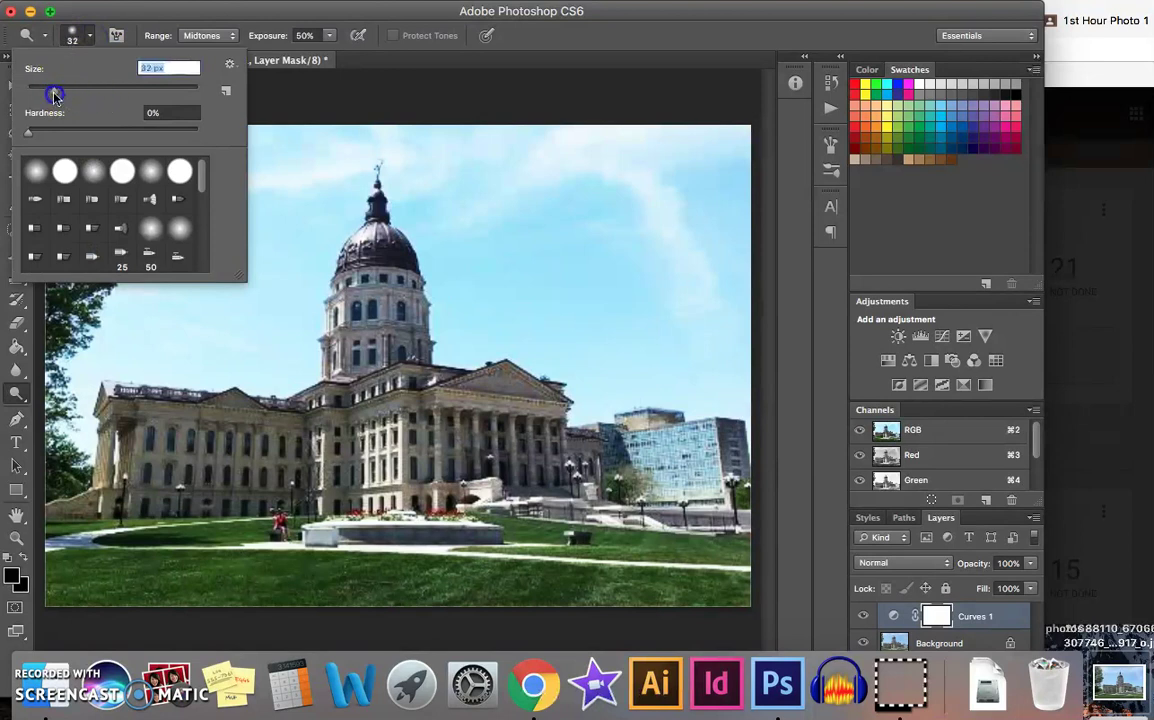
left_click(309, 173)
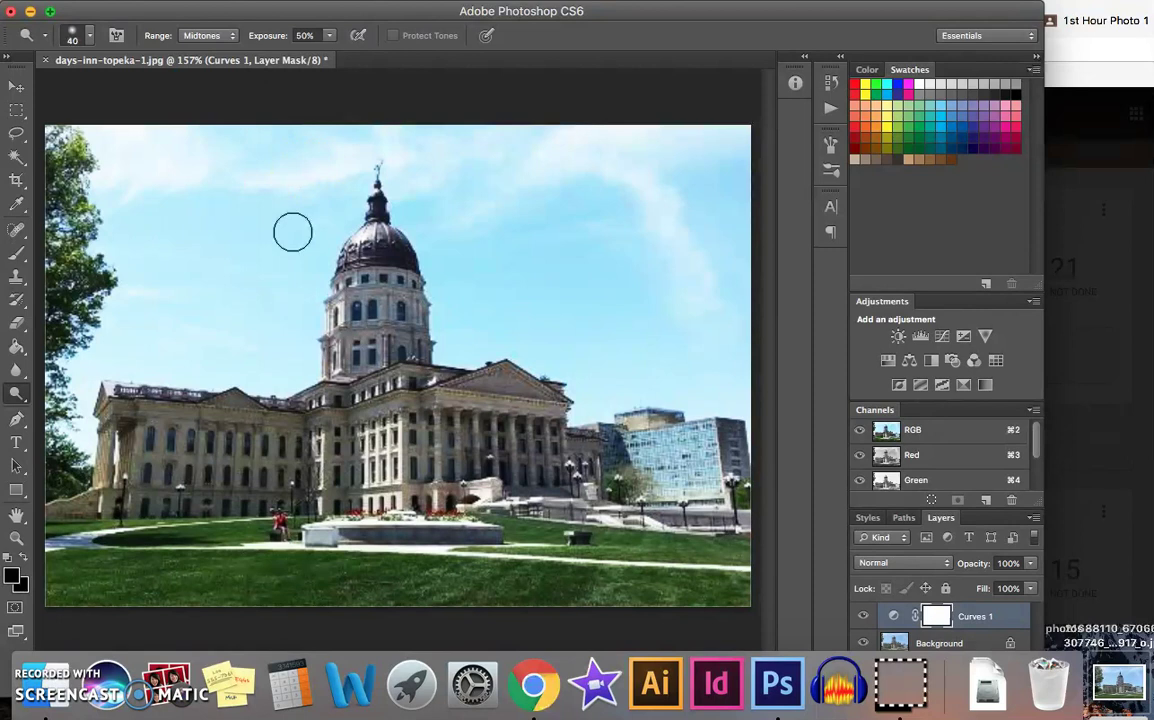
mouse_move(292, 586)
left_mouse_down()
mouse_move(291, 570)
mouse_move(340, 578)
mouse_move(352, 545)
left_mouse_up()
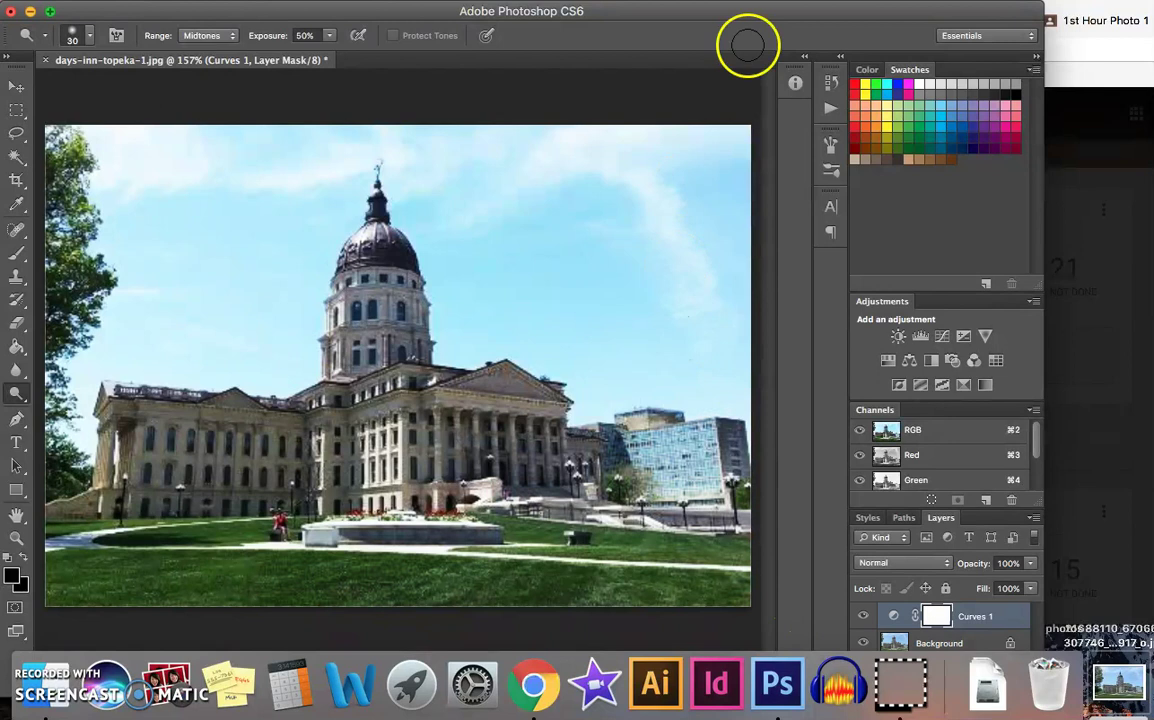
mouse_move(400, 591)
left_mouse_down()
mouse_move(262, 586)
mouse_move(393, 584)
mouse_move(251, 574)
mouse_move(340, 572)
left_mouse_up()
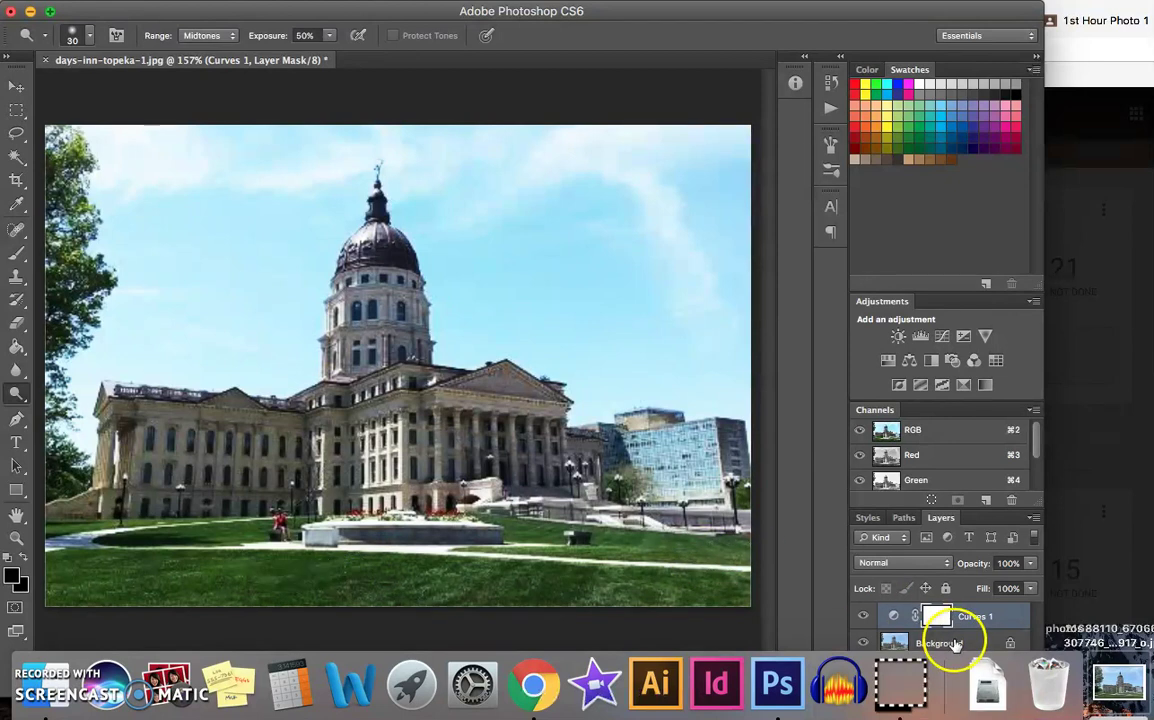
Target the Background layer and lighten the lawn in front of the capitol with the Dodge tool.
left_click_drag(966, 11, 976, 0)
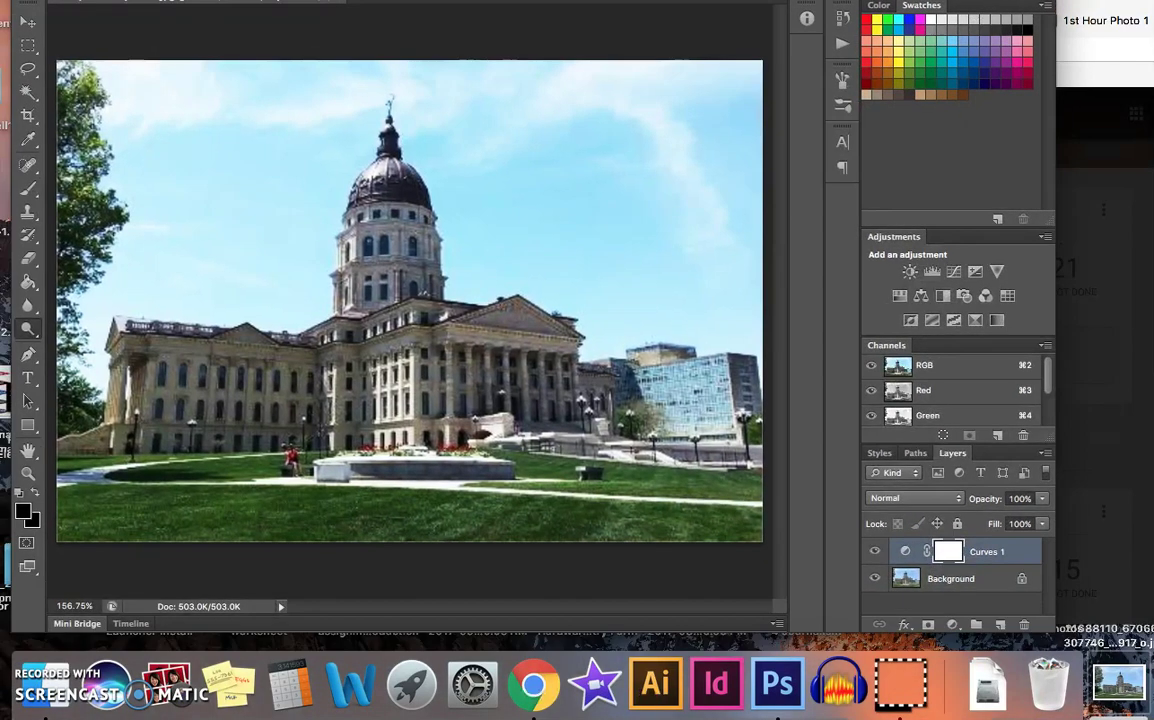
left_click(953, 578)
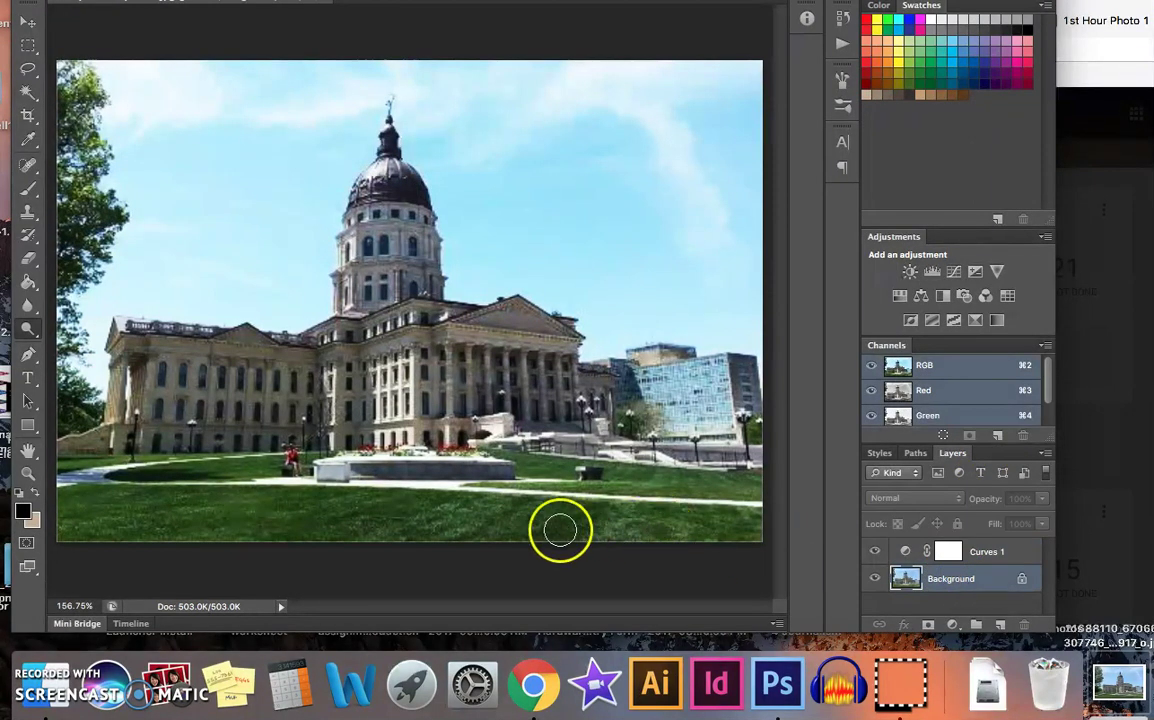
mouse_move(484, 522)
left_mouse_down()
mouse_move(367, 533)
mouse_move(565, 535)
mouse_move(362, 516)
mouse_move(277, 523)
mouse_move(412, 512)
mouse_move(219, 504)
mouse_move(168, 520)
mouse_move(268, 519)
mouse_move(258, 541)
mouse_move(169, 542)
mouse_move(80, 528)
mouse_move(177, 512)
mouse_move(88, 518)
mouse_move(75, 506)
mouse_move(204, 508)
mouse_move(146, 523)
mouse_move(158, 529)
mouse_move(612, 518)
mouse_move(533, 517)
mouse_move(697, 548)
mouse_move(752, 532)
mouse_move(753, 498)
mouse_move(676, 502)
mouse_move(561, 484)
mouse_move(529, 465)
mouse_move(755, 482)
mouse_move(360, 463)
mouse_move(242, 481)
mouse_move(127, 482)
mouse_move(242, 468)
mouse_move(67, 475)
mouse_move(67, 506)
mouse_move(139, 528)
mouse_move(429, 537)
mouse_move(757, 519)
mouse_move(603, 553)
left_mouse_up()
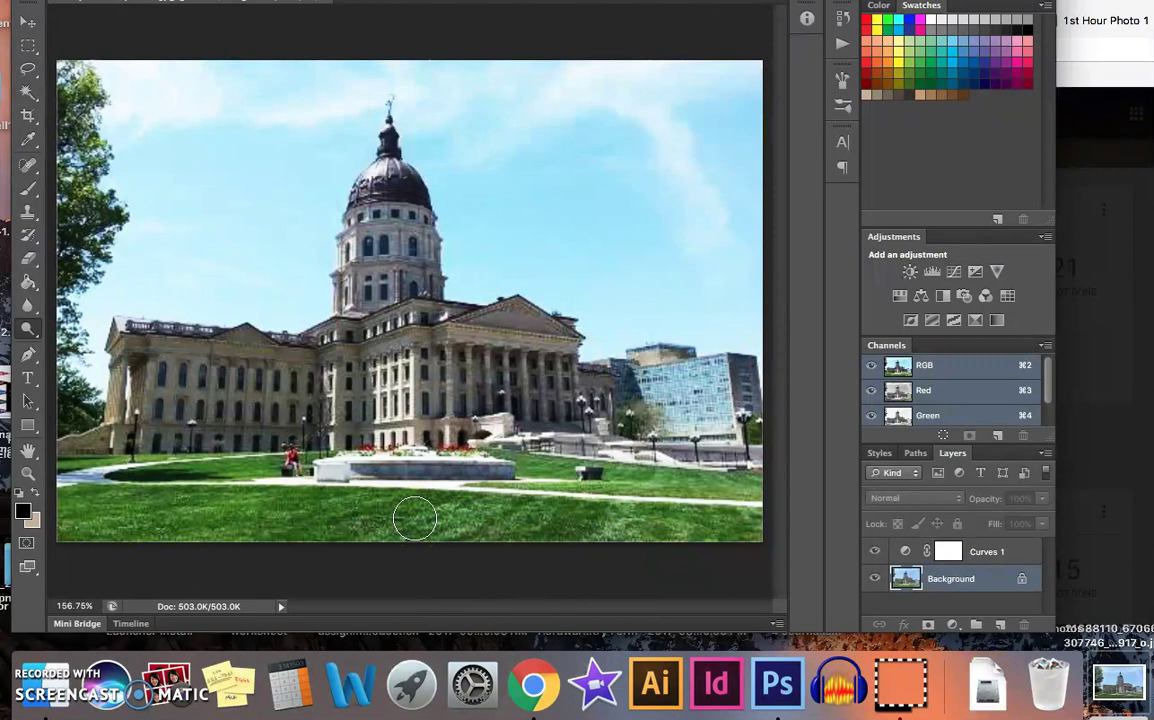
mouse_move(415, 518)
left_mouse_down()
mouse_move(562, 523)
mouse_move(545, 490)
mouse_move(613, 520)
mouse_move(693, 490)
mouse_move(669, 487)
mouse_move(756, 514)
mouse_move(552, 524)
mouse_move(591, 493)
mouse_move(629, 487)
mouse_move(550, 479)
mouse_move(502, 519)
mouse_move(141, 516)
mouse_move(214, 488)
mouse_move(109, 481)
mouse_move(81, 517)
mouse_move(152, 529)
mouse_move(282, 465)
mouse_move(178, 465)
mouse_move(108, 492)
mouse_move(81, 529)
mouse_move(328, 554)
mouse_move(175, 541)
left_mouse_up()
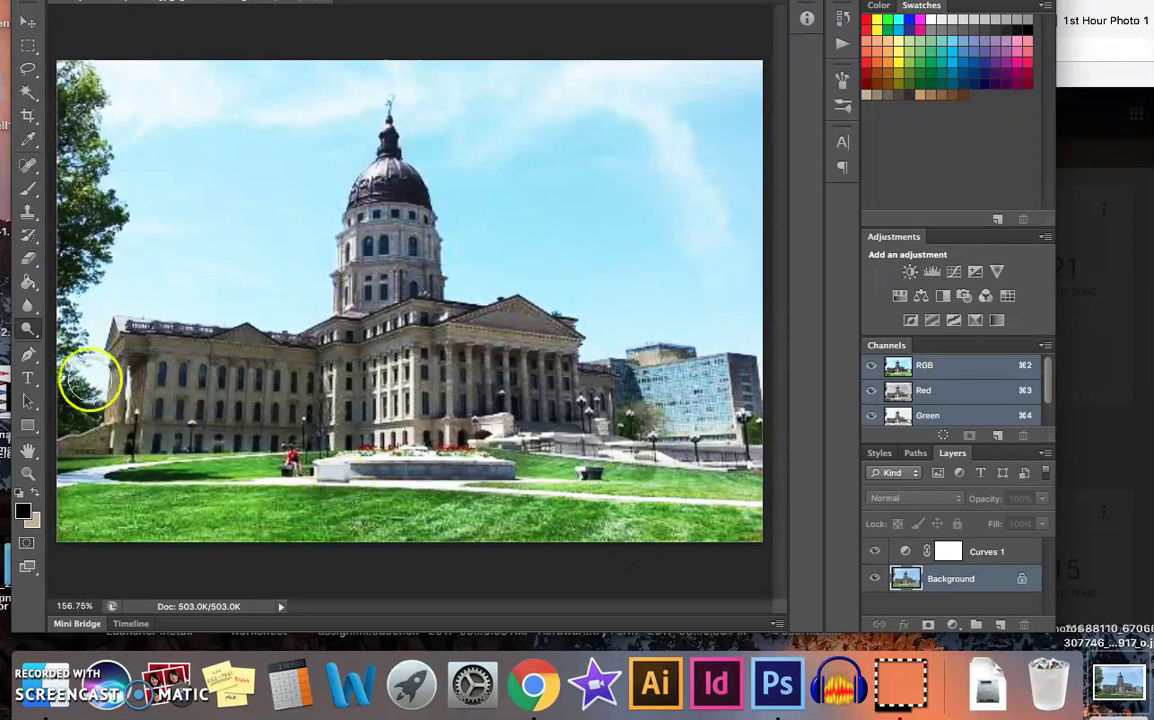
Darken the capitol's walls, columns and dome tower on the Background layer with the Burn tool.
left_click(31, 335)
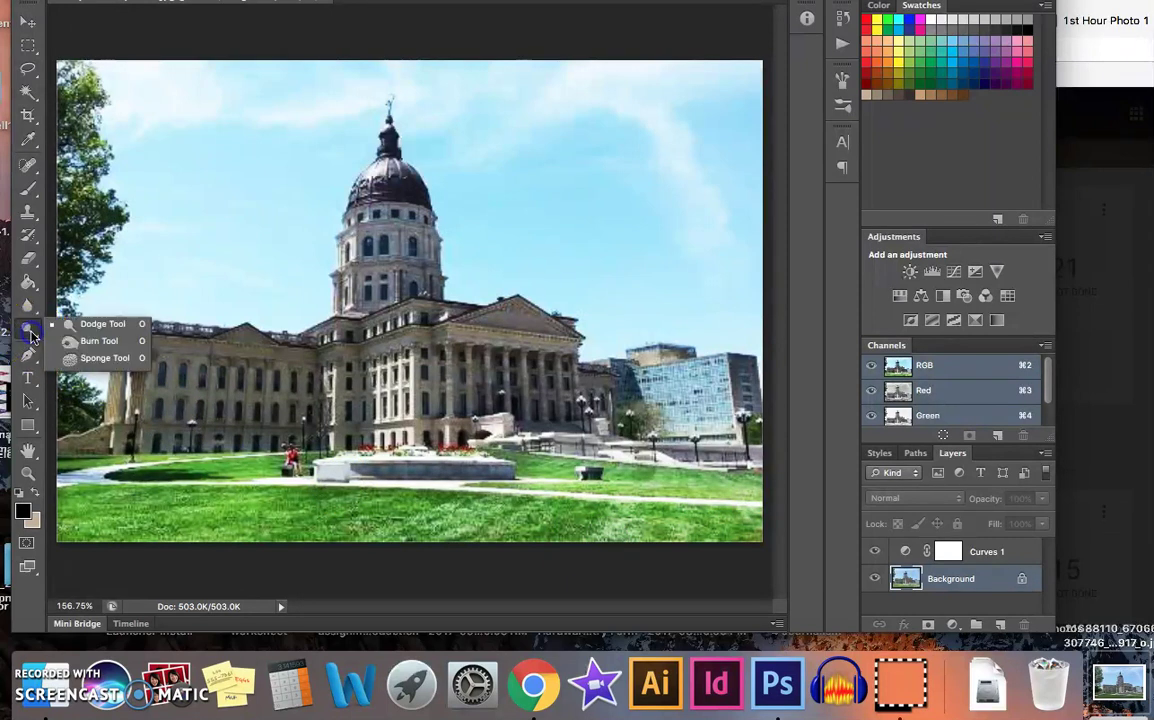
left_click(92, 343)
mouse_move(235, 378)
left_mouse_down()
mouse_move(276, 392)
mouse_move(247, 412)
mouse_move(270, 395)
left_mouse_up()
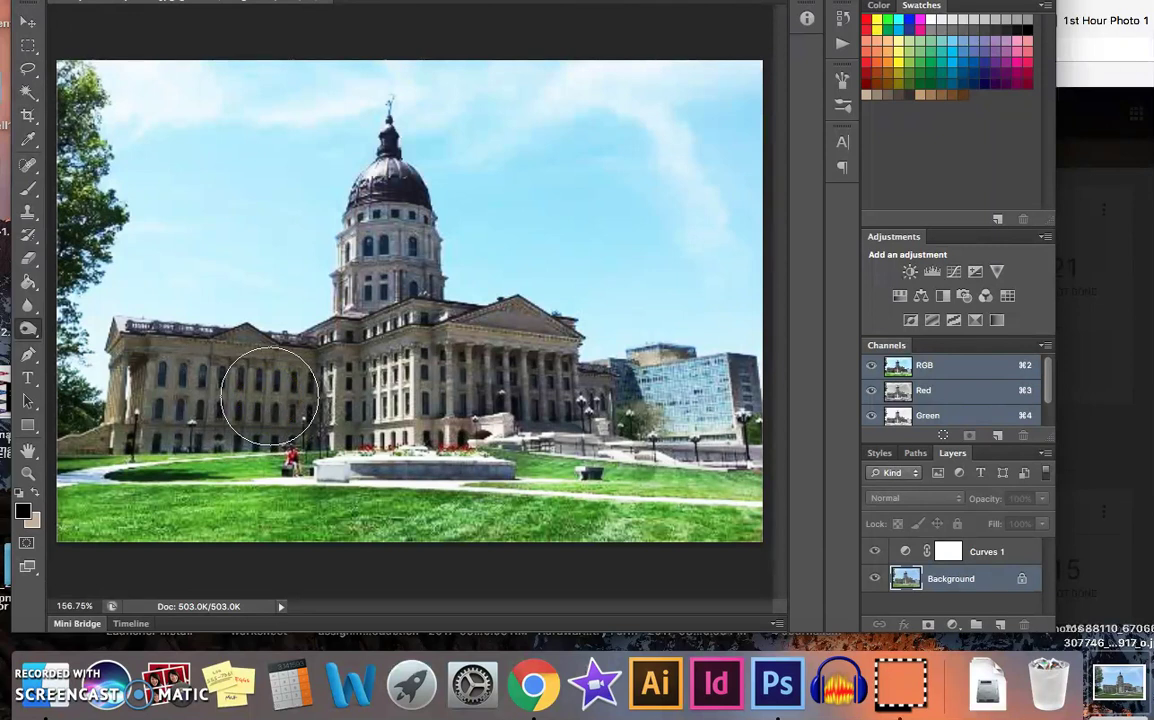
mouse_move(269, 395)
left_mouse_down()
mouse_move(170, 390)
mouse_move(227, 366)
mouse_move(184, 356)
mouse_move(160, 400)
left_mouse_up()
mouse_move(128, 437)
left_mouse_down()
mouse_move(121, 386)
mouse_move(290, 328)
mouse_move(353, 338)
mouse_move(320, 400)
mouse_move(380, 400)
mouse_move(375, 355)
mouse_move(515, 322)
mouse_move(565, 350)
mouse_move(490, 365)
mouse_move(390, 425)
mouse_move(515, 390)
mouse_move(555, 405)
mouse_move(412, 314)
mouse_move(372, 218)
mouse_move(355, 276)
mouse_move(381, 186)
mouse_move(421, 290)
mouse_move(385, 264)
left_mouse_up()
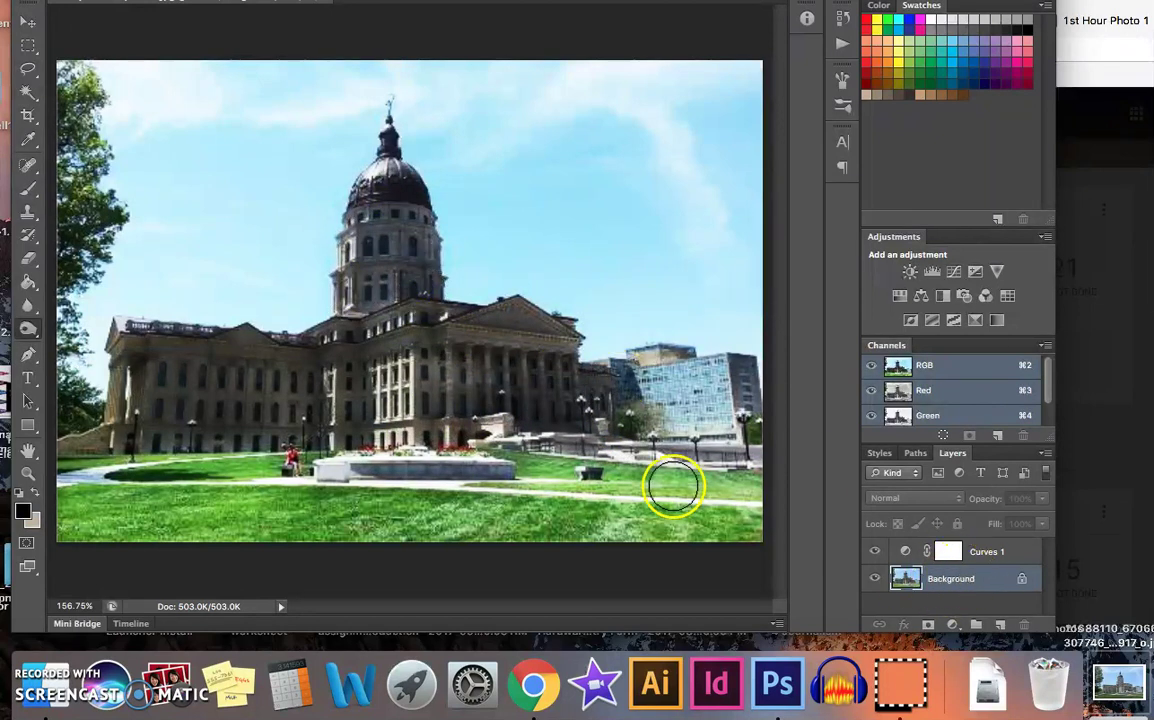
left_click_drag(263, 436, 142, 438)
left_click(347, 415)
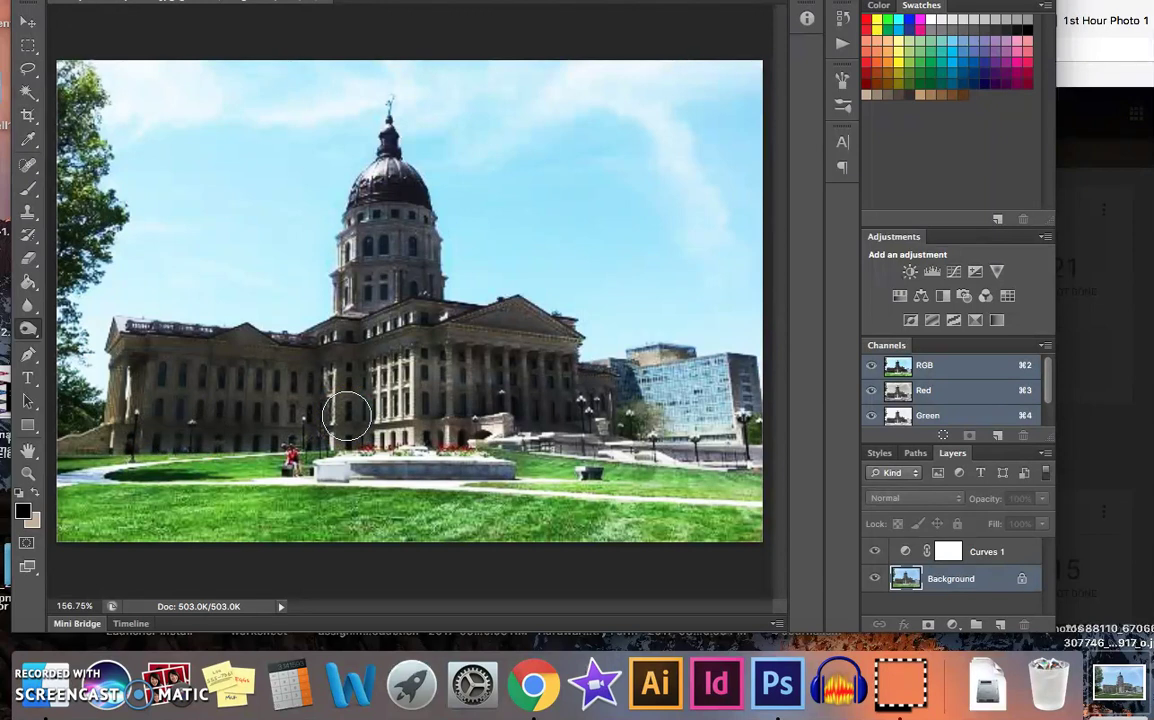
mouse_move(347, 415)
left_mouse_down()
mouse_move(284, 328)
mouse_move(134, 256)
mouse_move(46, 167)
left_mouse_up()
Remove the dark object on the lawn beside the path with the Spot Healing Brush, undoing the first stroke and painting over it again.
left_click(30, 166)
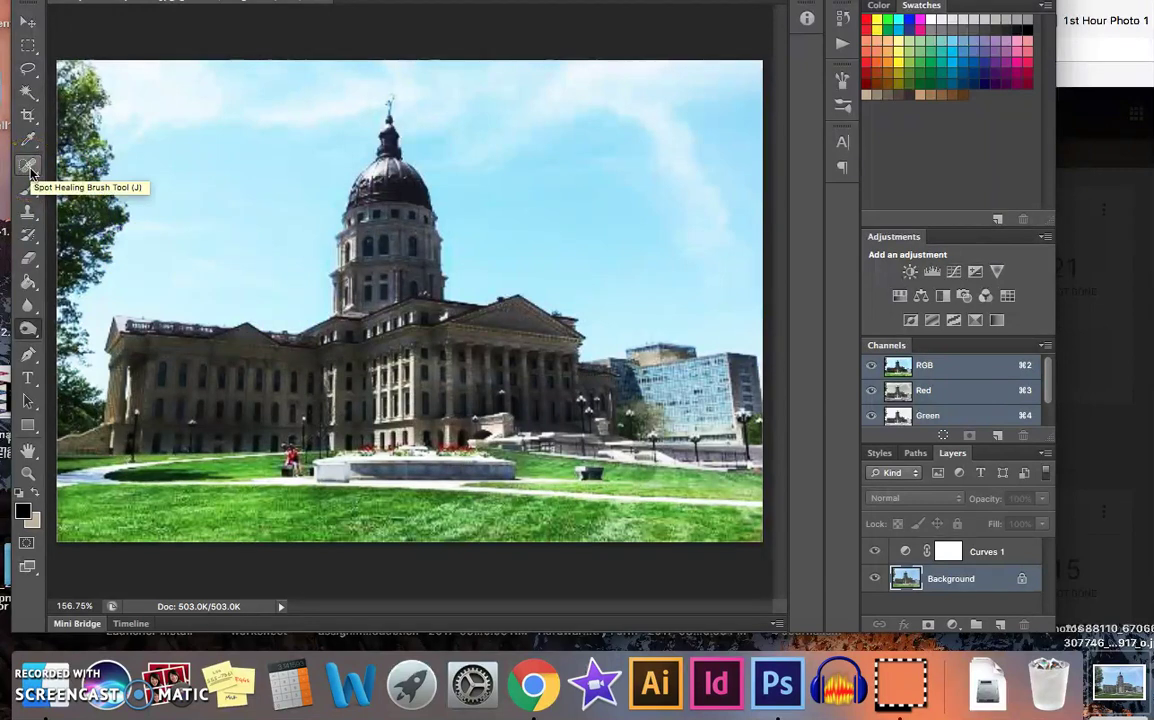
left_click(30, 168)
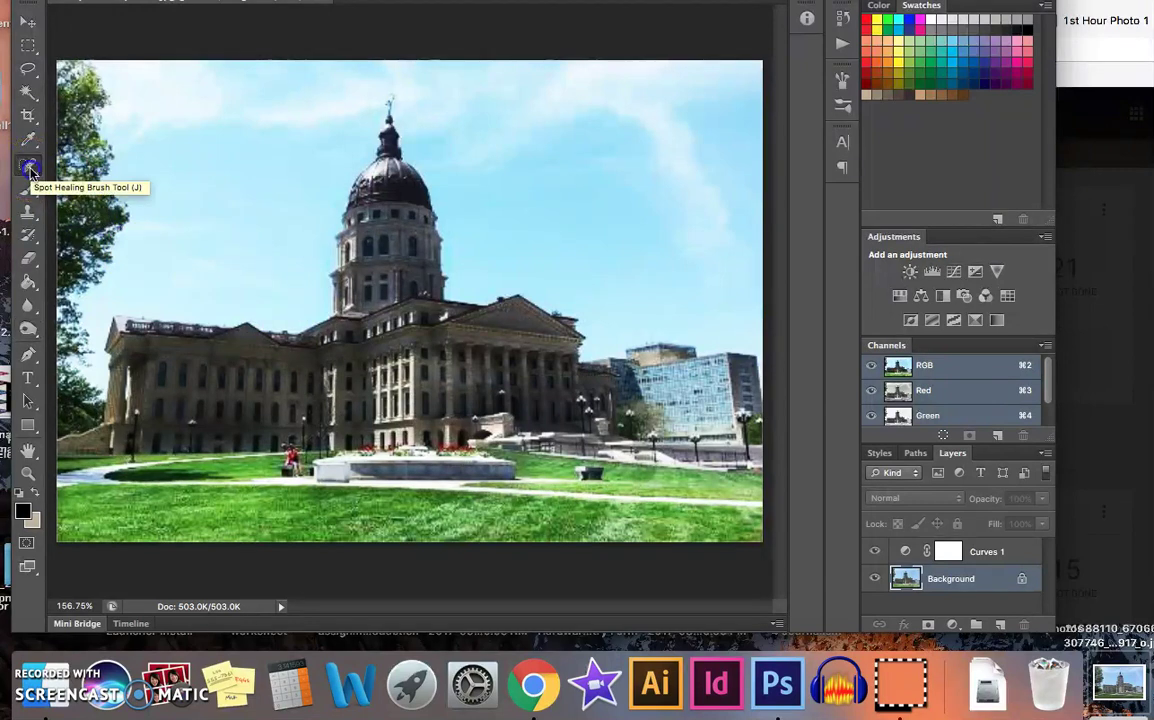
left_click(128, 220)
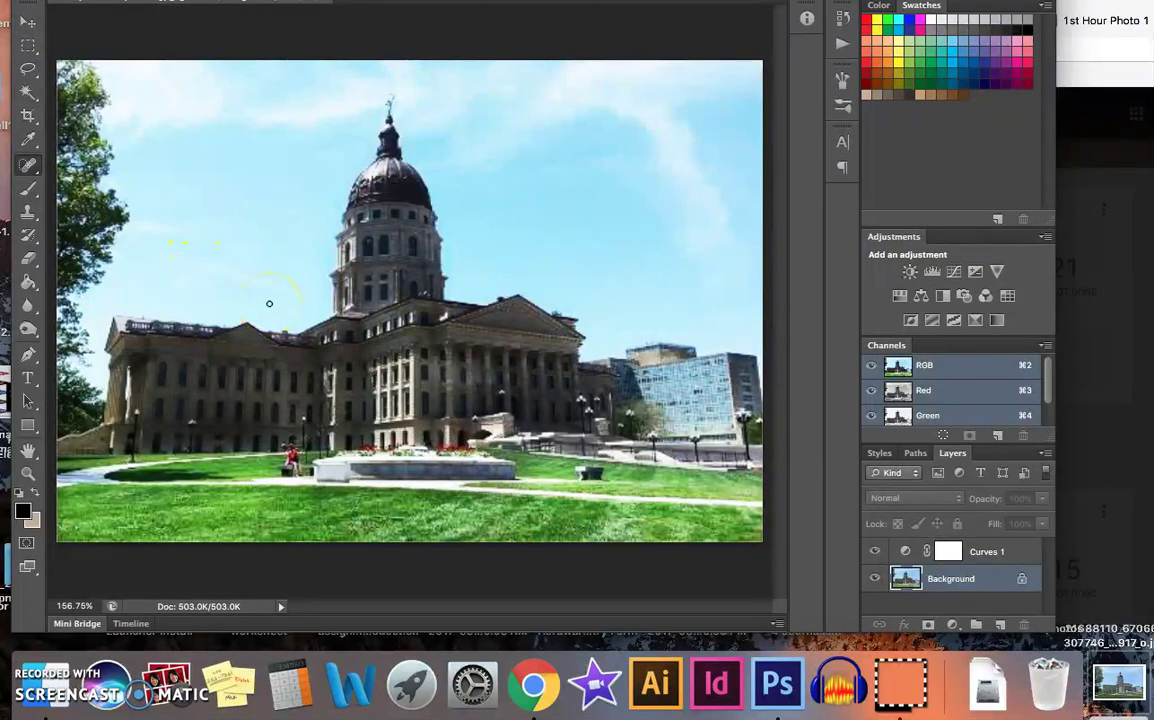
left_click(29, 167)
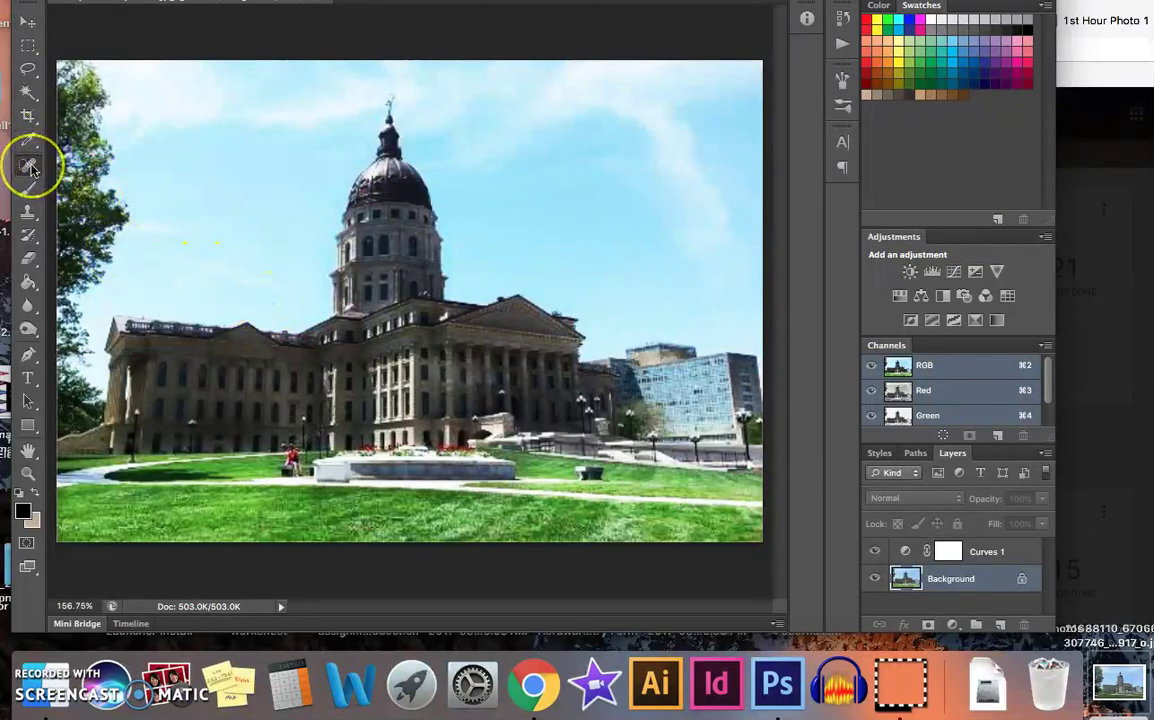
left_click(164, 217)
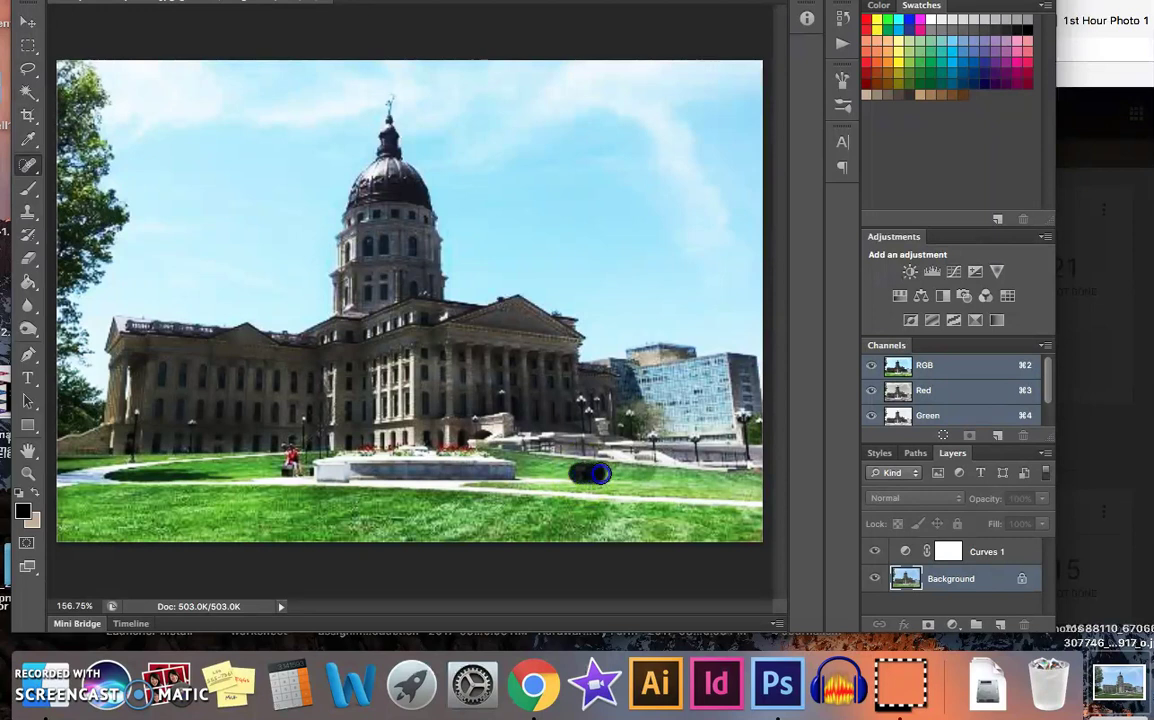
left_click_drag(600, 474, 613, 480)
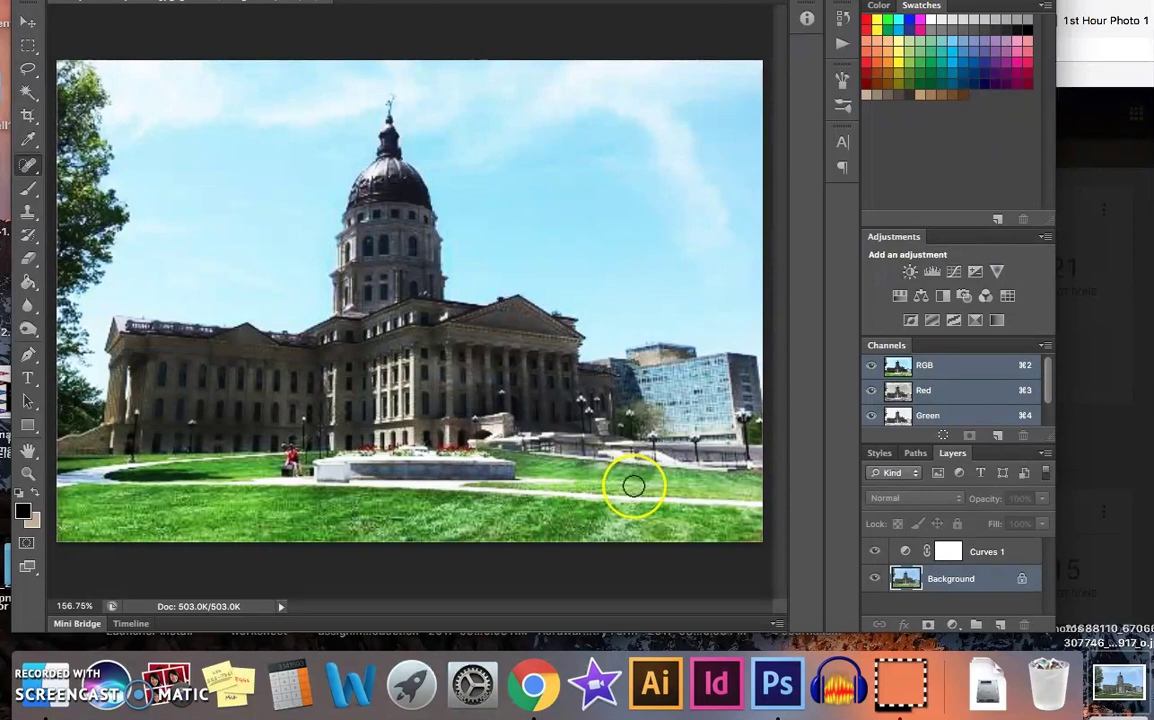
key("super+z")
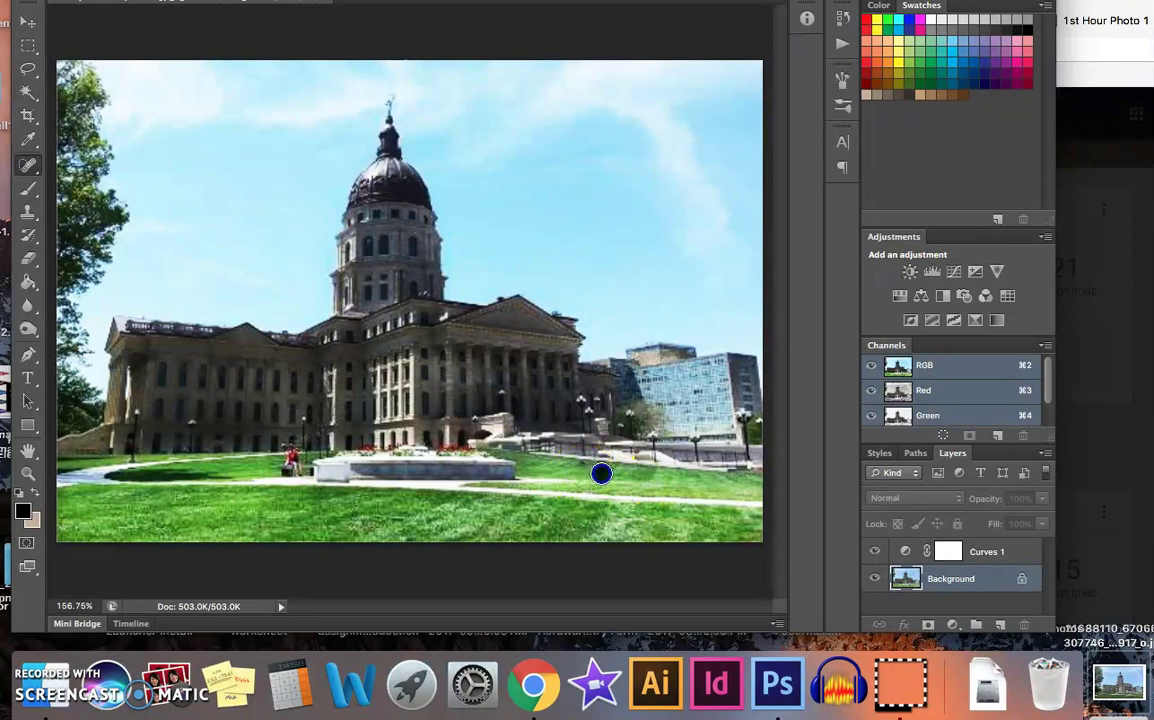
left_click_drag(581, 469, 618, 479)
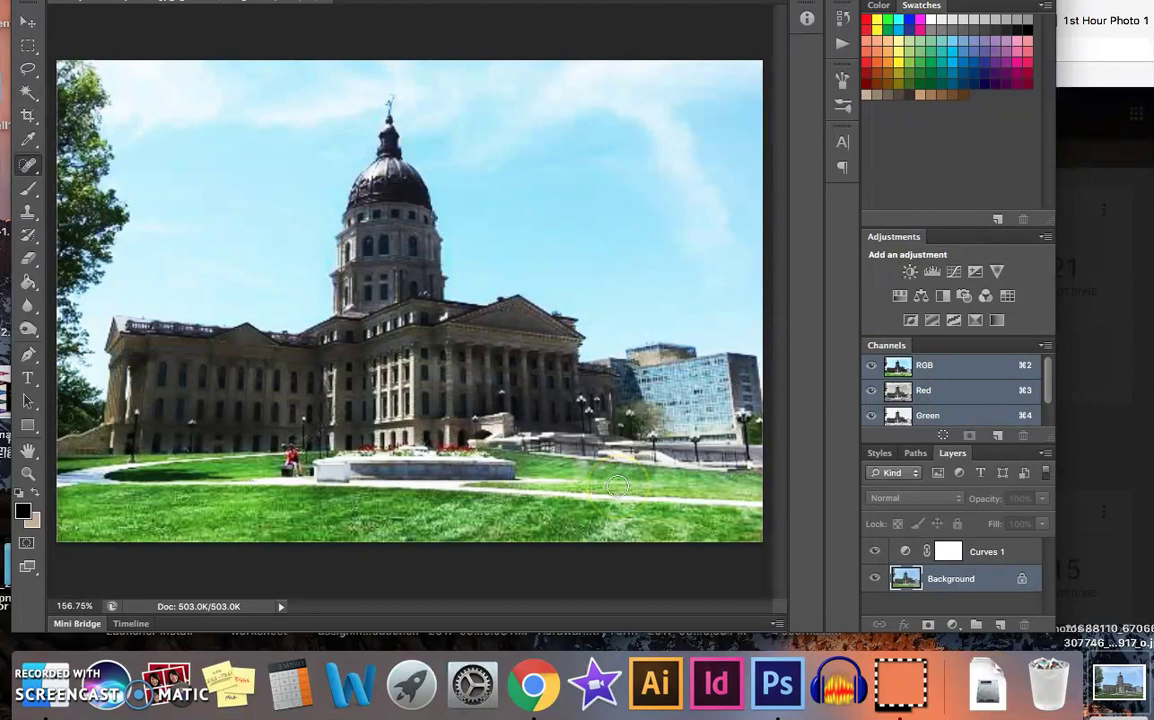
mouse_move(617, 486)
left_mouse_down()
mouse_move(623, 459)
mouse_move(590, 473)
left_mouse_up()
left_click(583, 324)
left_click(522, 8)
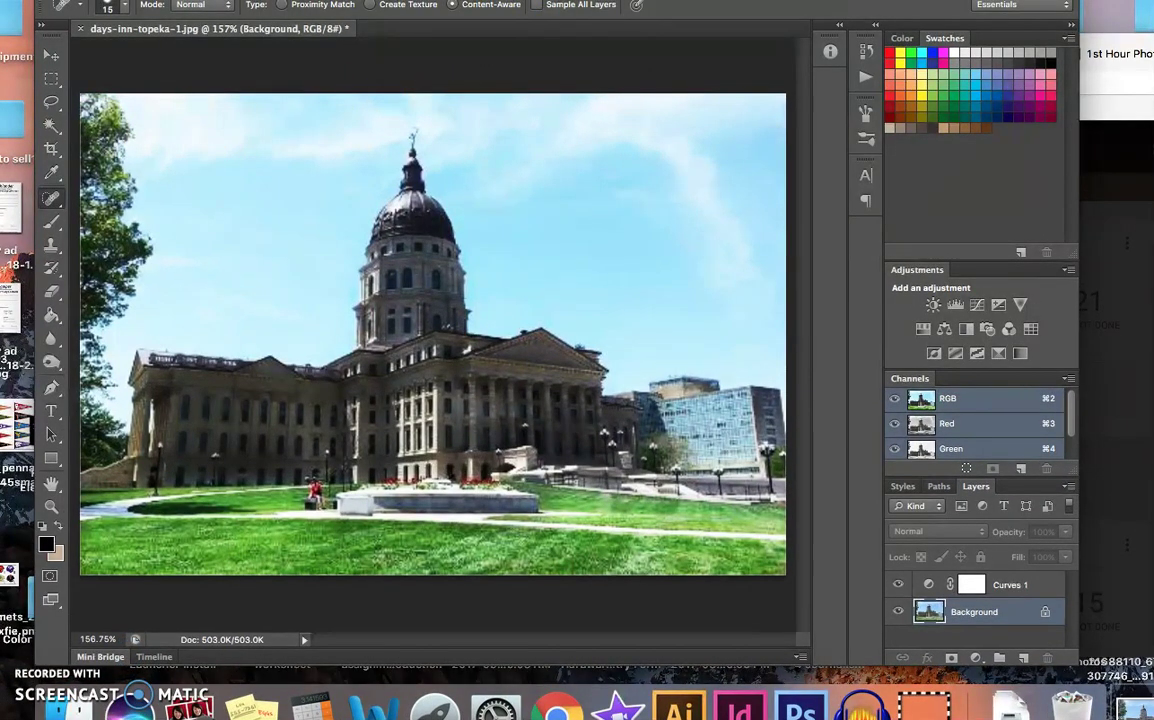
left_click(110, 0)
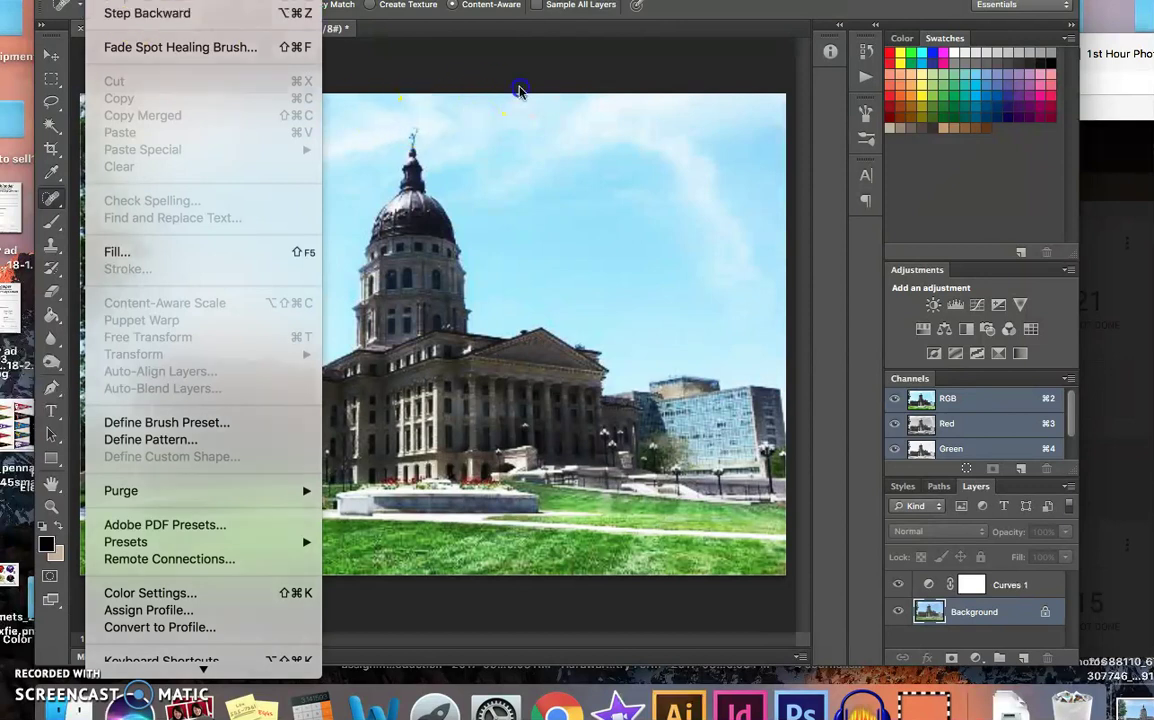
left_click(519, 91)
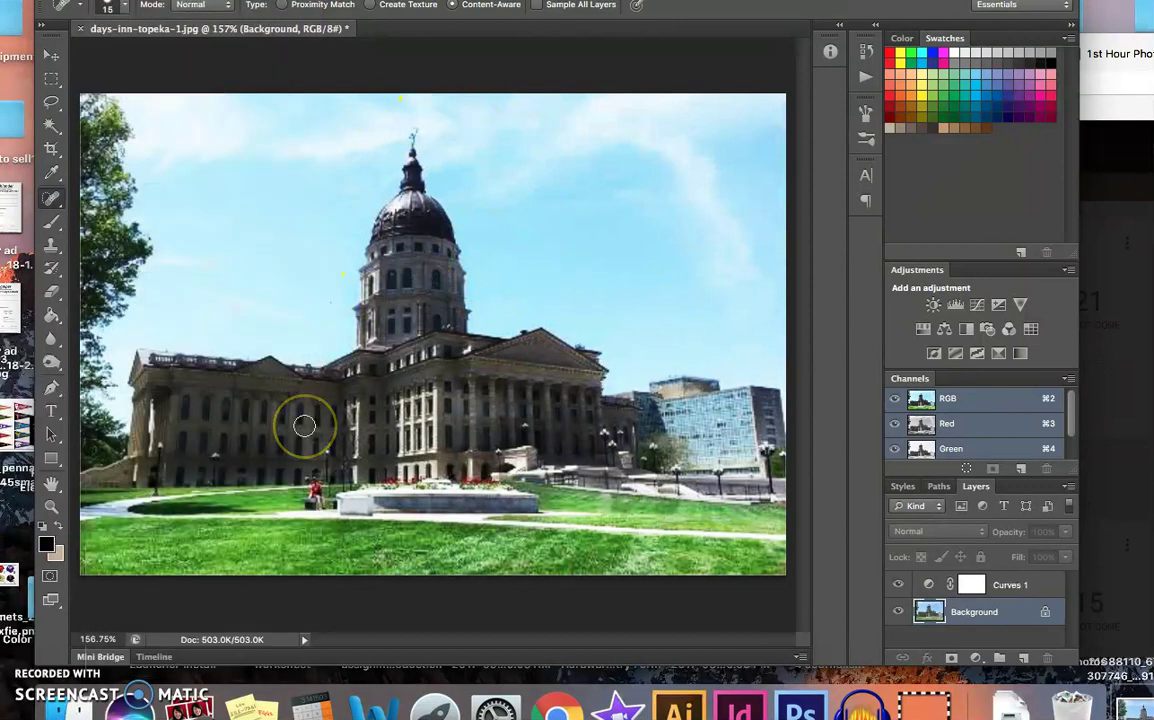
left_click(504, 222)
left_click(607, 22)
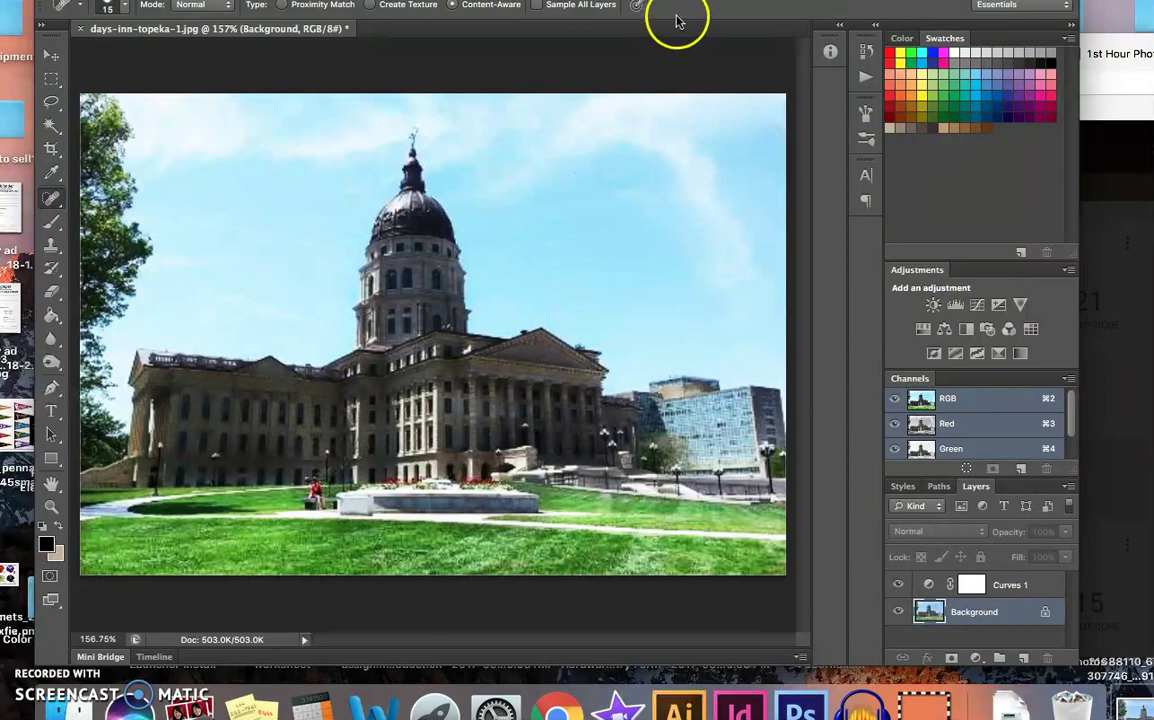
left_click_drag(723, 0, 687, 10)
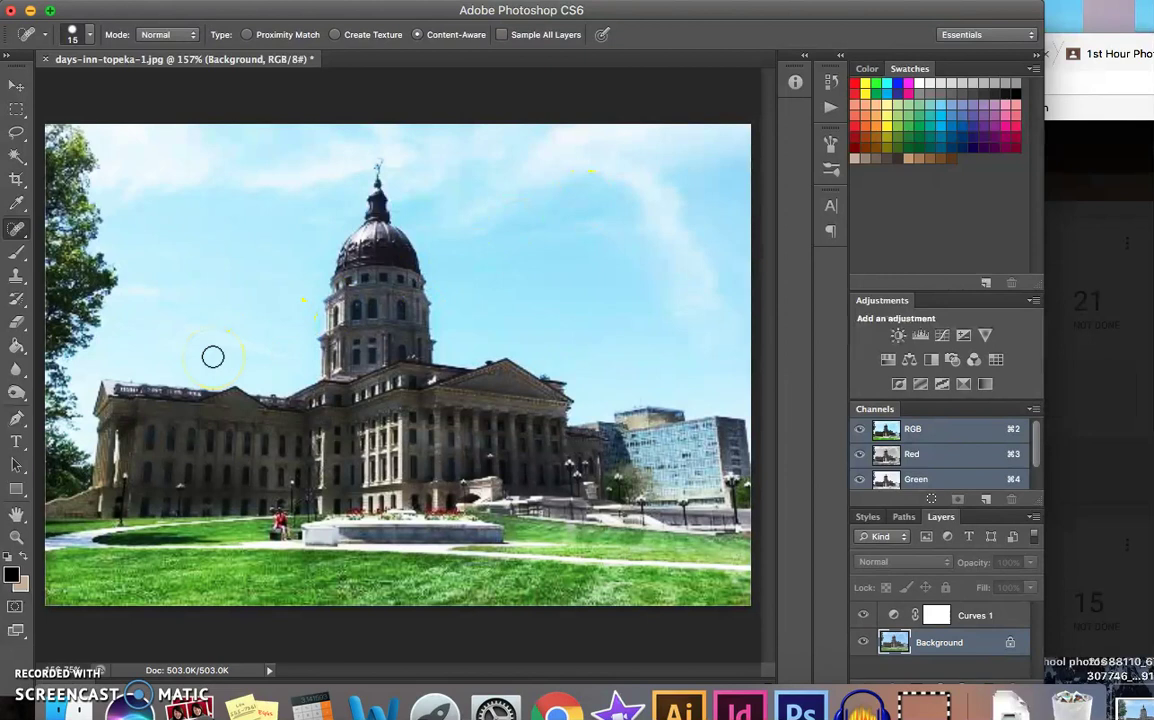
Choose the Blur tool from its group with Sharpen and Smudge and reduce its brush size to 70 px.
left_click(20, 369)
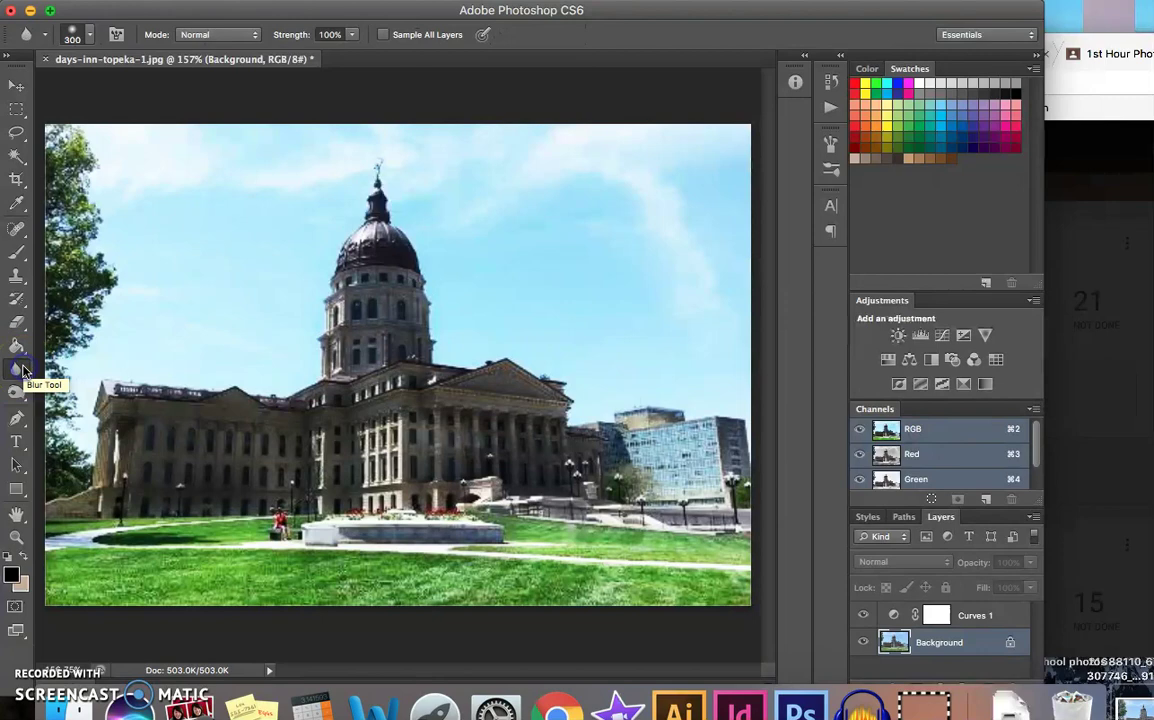
right_click(20, 369)
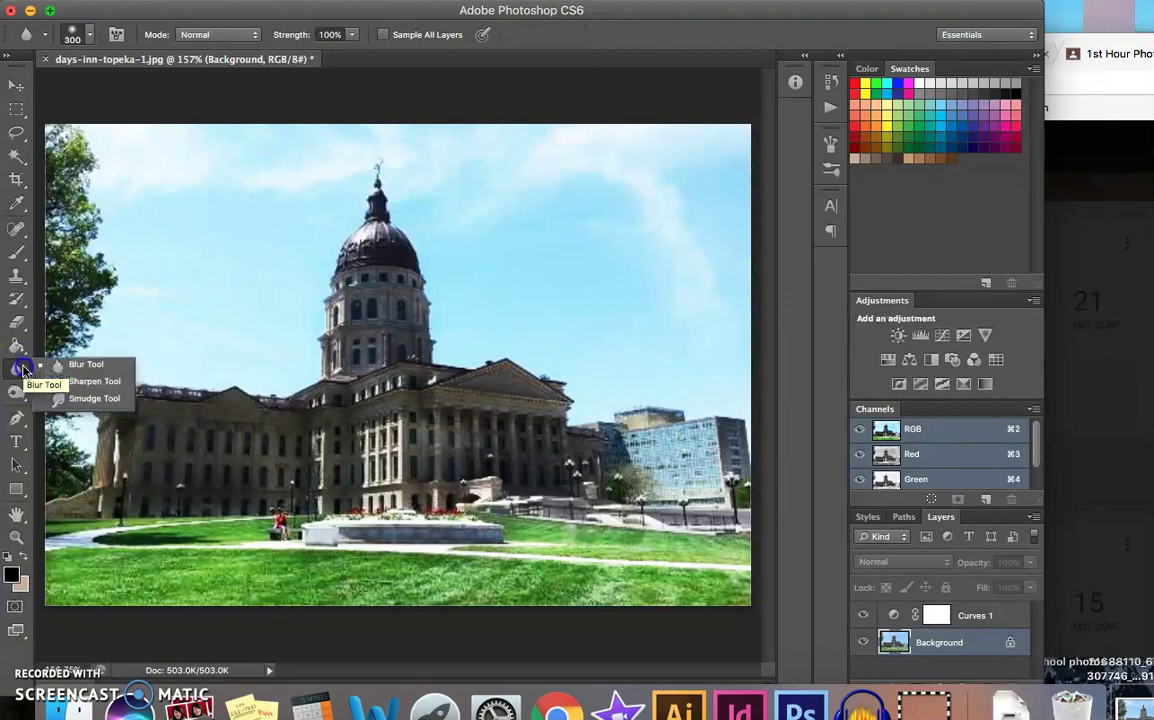
left_click(78, 364)
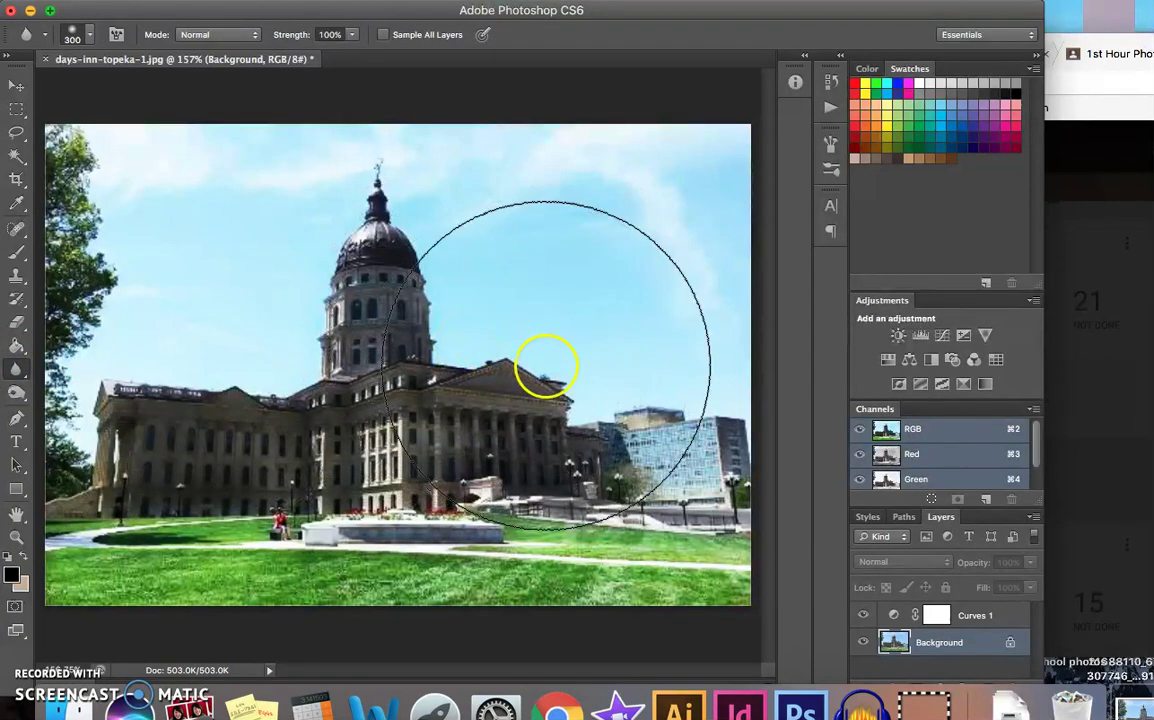
left_click_drag(464, 380, 461, 387)
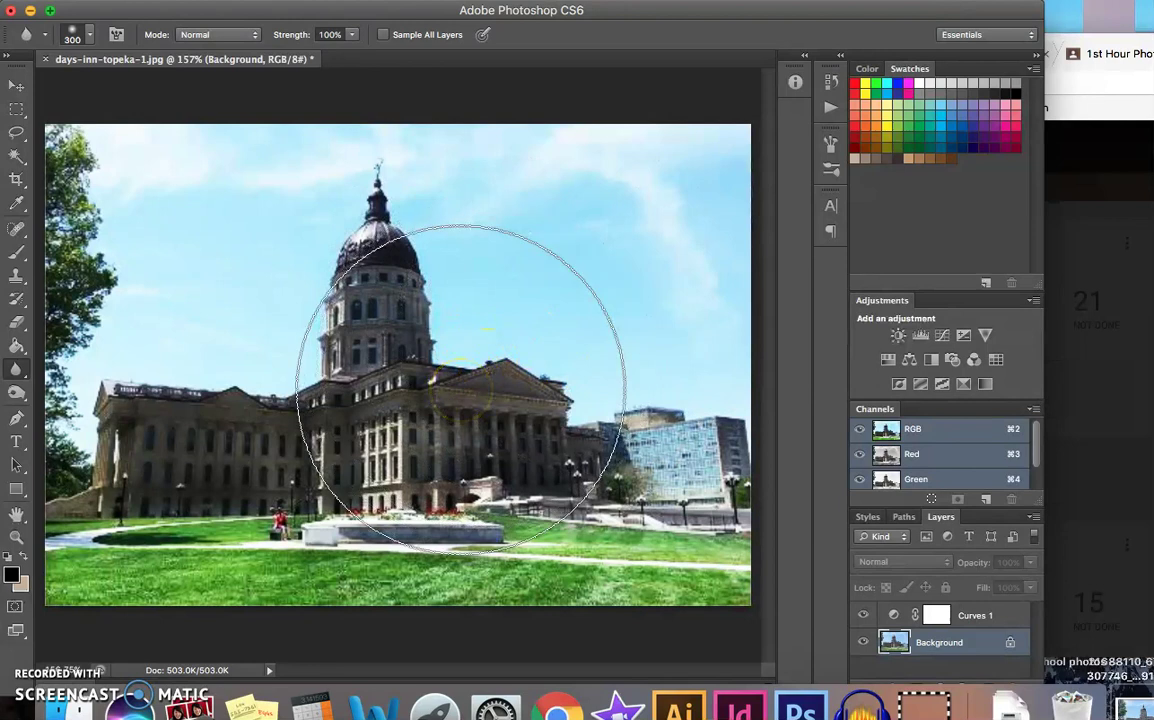
key("bracketleft")
key("bracketleft")
key("bracketleft")
key("bracketleft")
key("bracketleft")
key("bracketleft")
key("bracketleft")
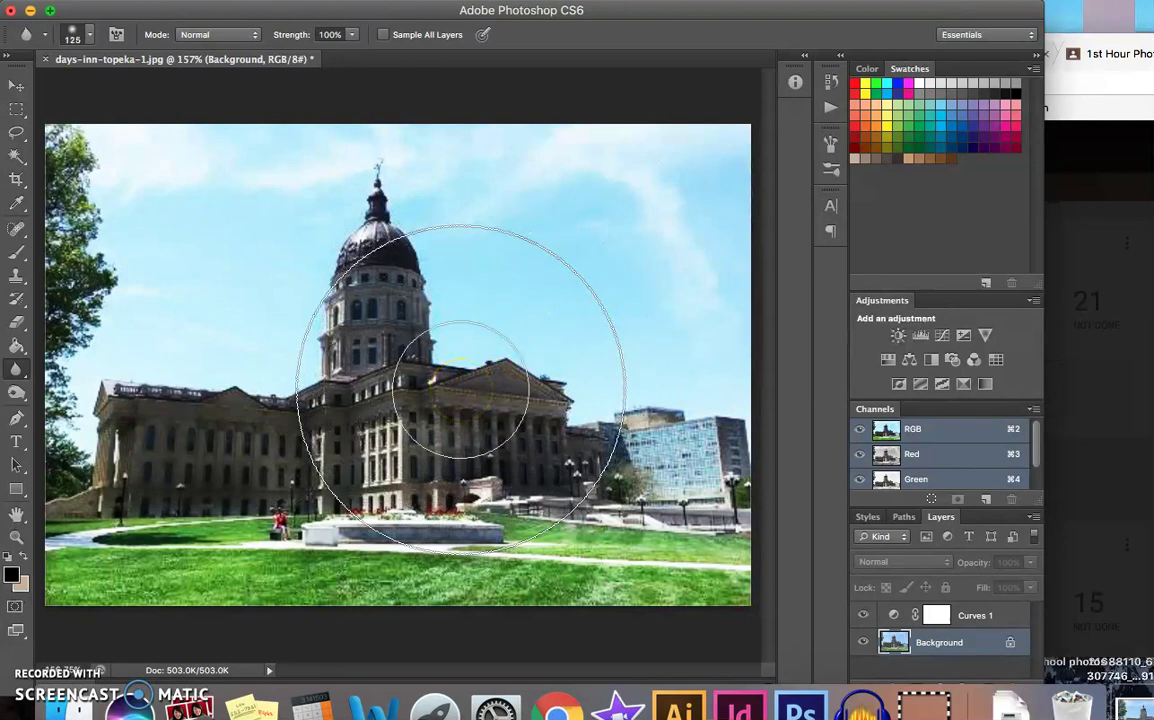
Blur the tree foliage along the photo's left edge on the Background layer.
mouse_move(461, 387)
left_mouse_down()
mouse_move(285, 393)
mouse_move(281, 428)
mouse_move(303, 460)
mouse_move(403, 490)
mouse_move(443, 428)
left_mouse_up()
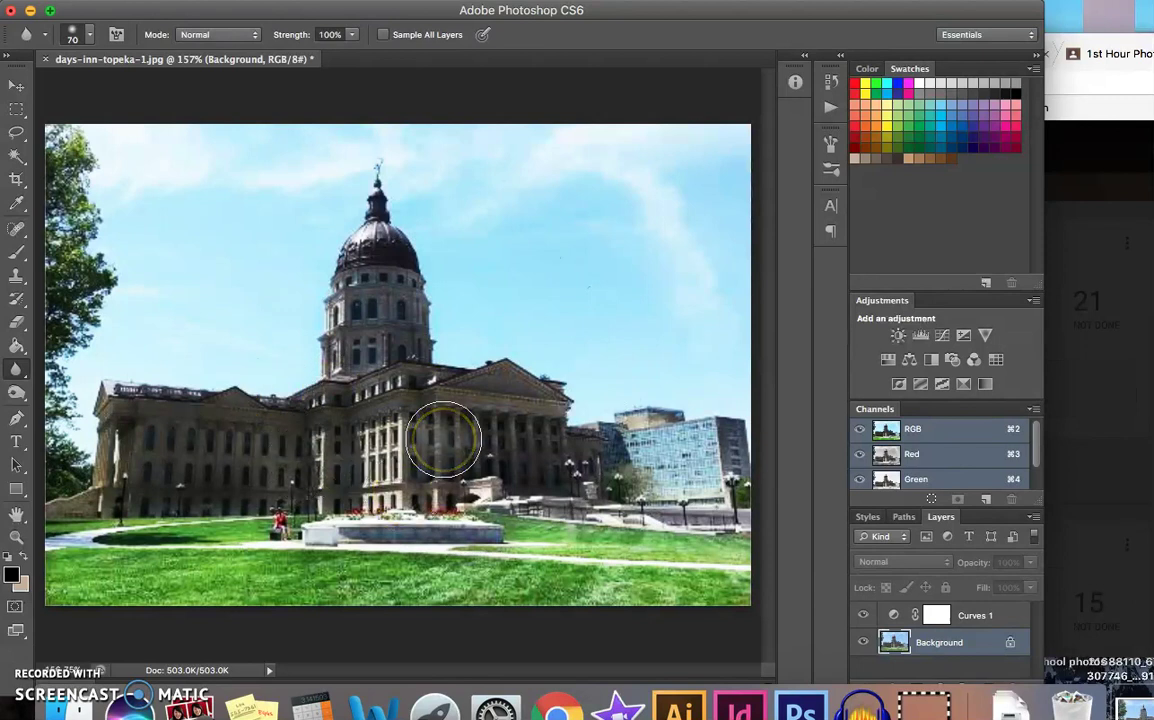
mouse_move(582, 412)
left_mouse_down()
mouse_move(632, 450)
mouse_move(507, 501)
mouse_move(419, 516)
mouse_move(338, 408)
mouse_move(220, 311)
mouse_move(81, 290)
mouse_move(70, 152)
mouse_move(63, 476)
mouse_move(77, 243)
mouse_move(62, 135)
mouse_move(81, 302)
mouse_move(157, 370)
mouse_move(269, 407)
left_mouse_up()
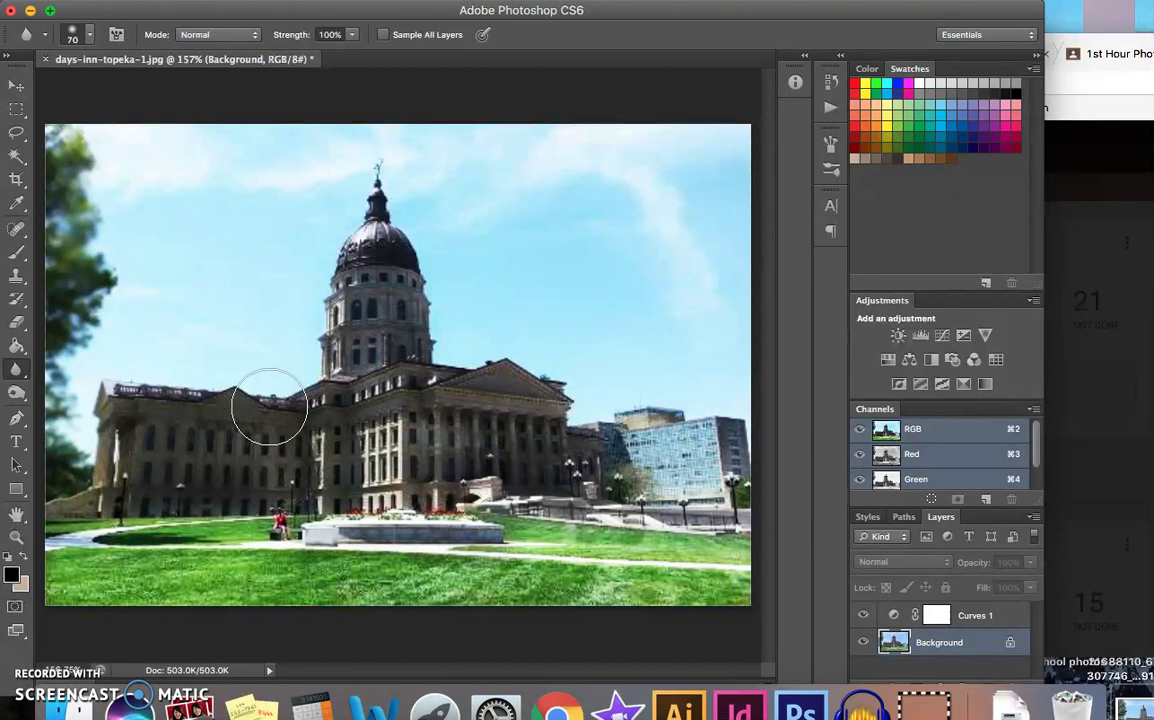
mouse_move(190, 360)
left_mouse_down()
mouse_move(140, 341)
mouse_move(100, 305)
mouse_move(87, 233)
mouse_move(105, 275)
left_mouse_up()
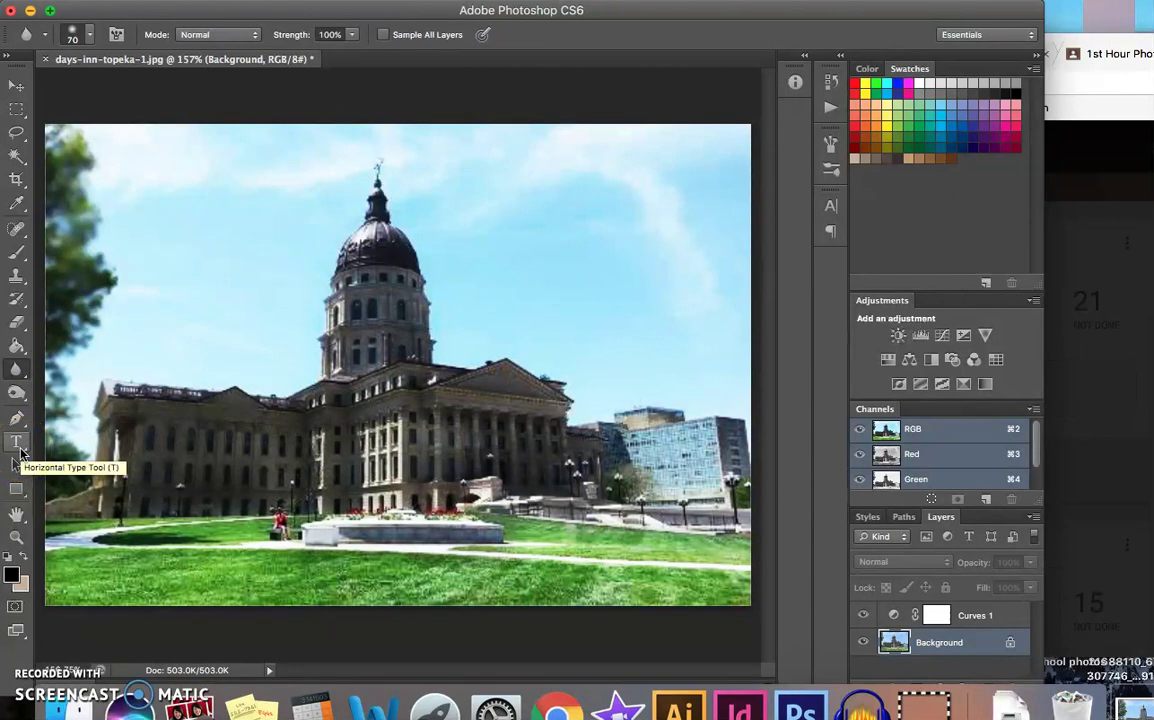
Draw a horizontal text box in the sky beside the dome, enlarge it past the spire, and enter "Topeka".
left_click(19, 449)
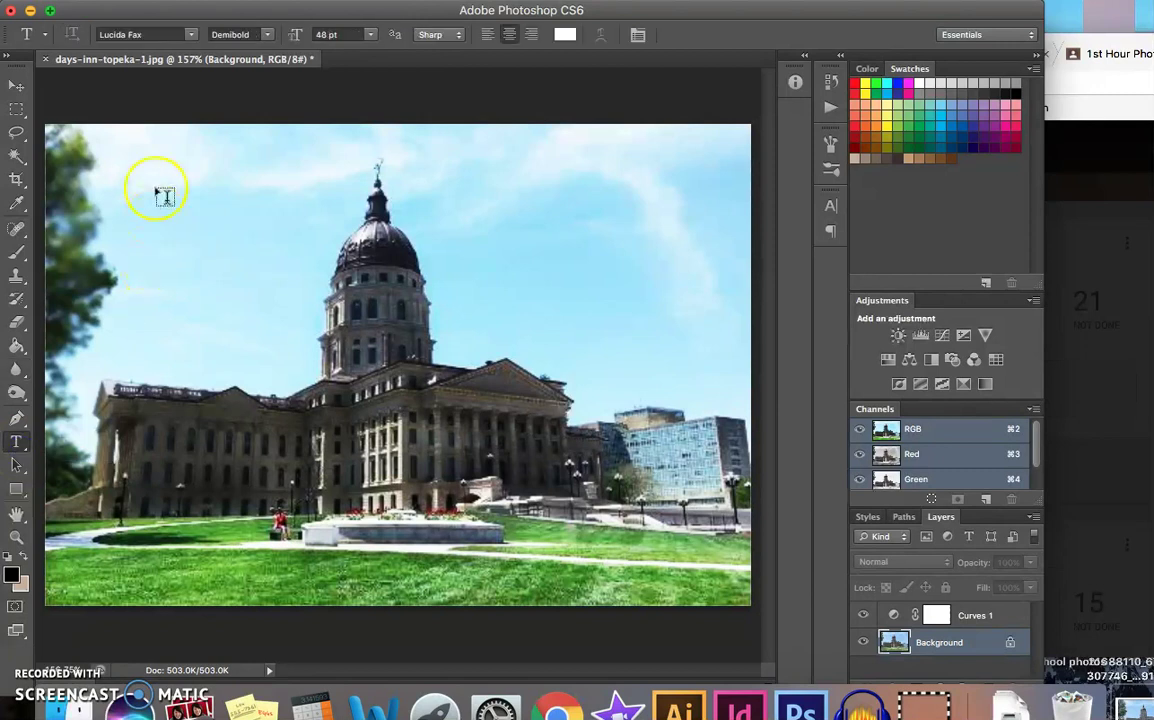
left_click_drag(160, 166, 344, 216)
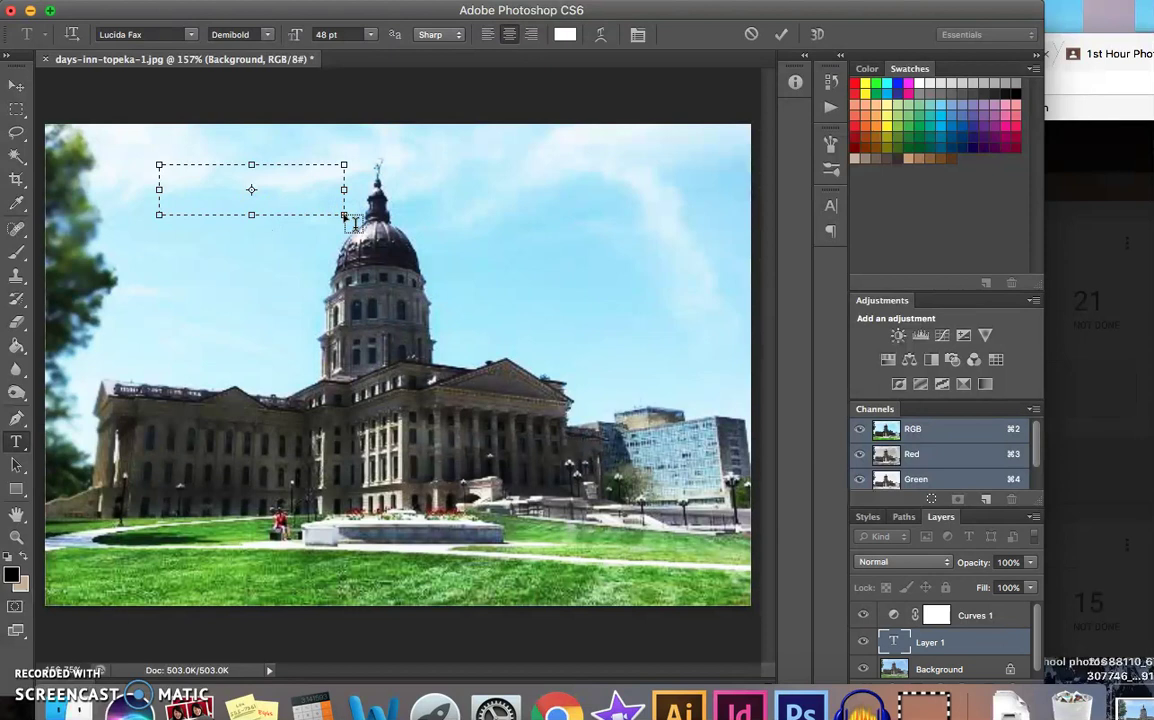
left_click_drag(344, 215, 438, 258)
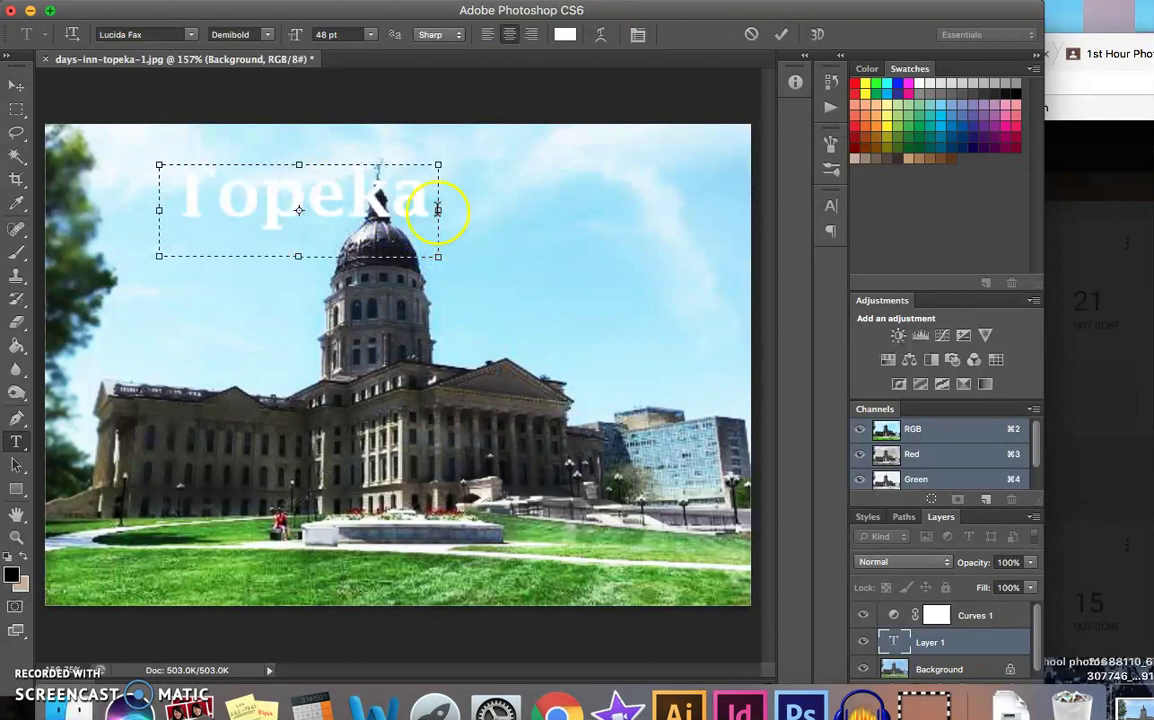
Select the whole word "Topeka" and set its text color to black.
left_click(427, 206)
left_click_drag(427, 206, 179, 201)
left_click(237, 206)
left_click(417, 205)
left_click_drag(424, 205, 179, 208)
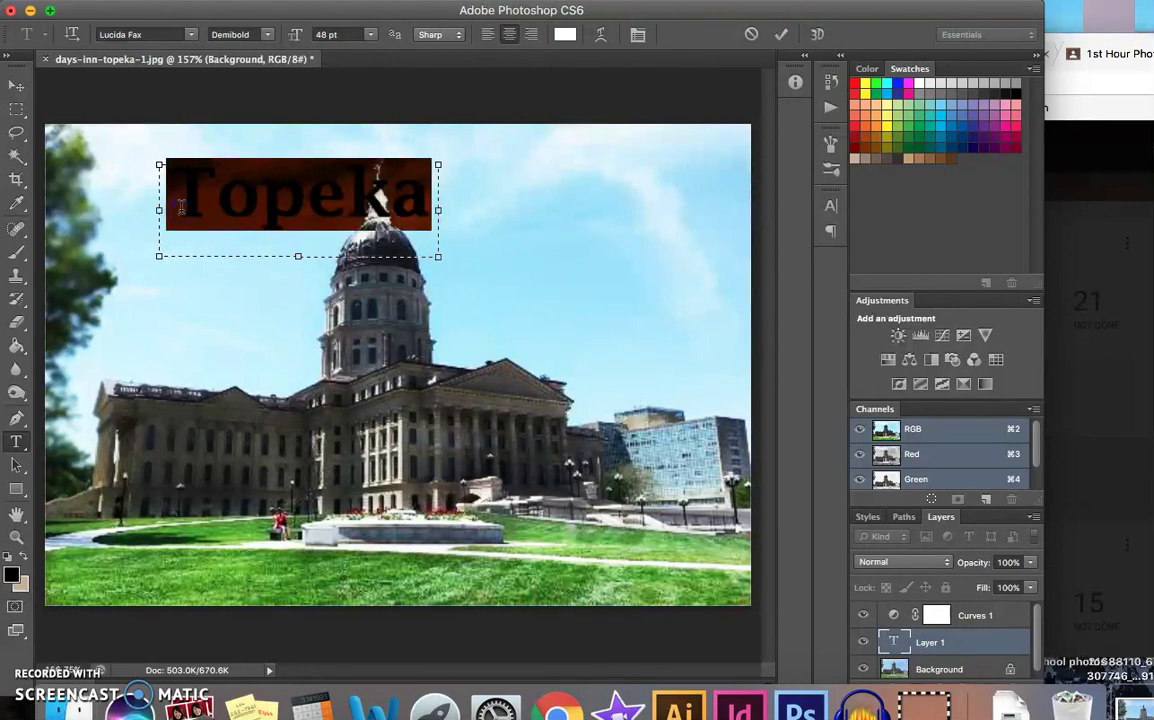
left_click(566, 35)
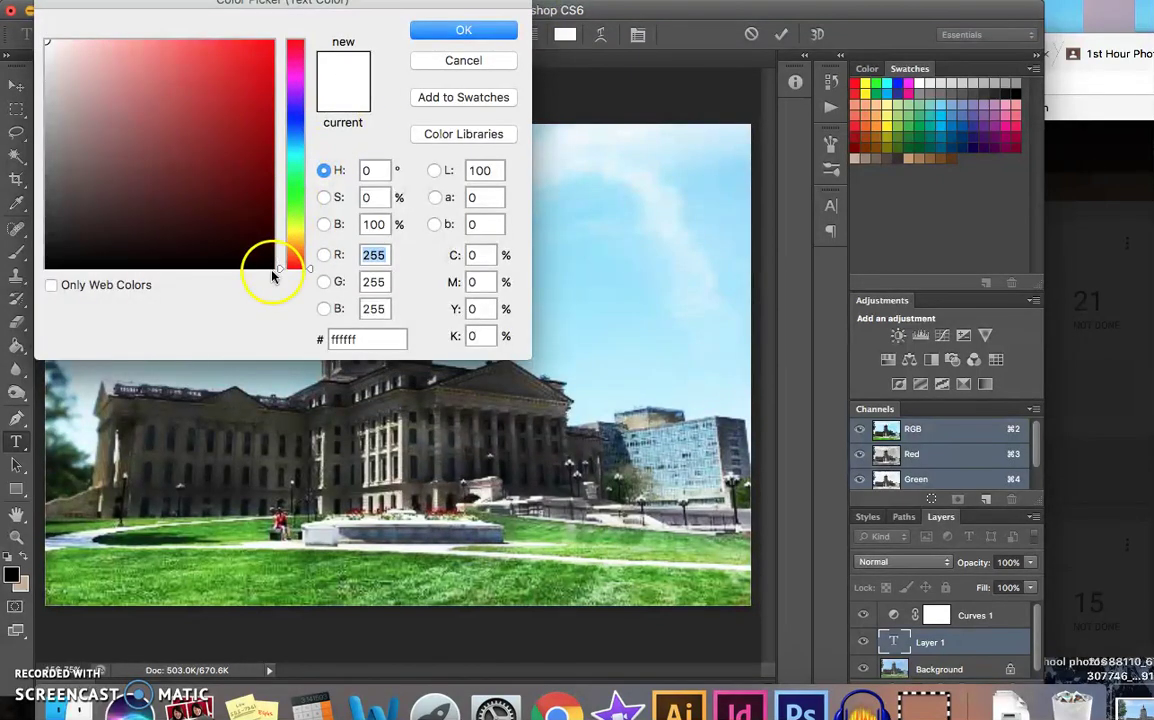
left_click(272, 268)
left_click(455, 30)
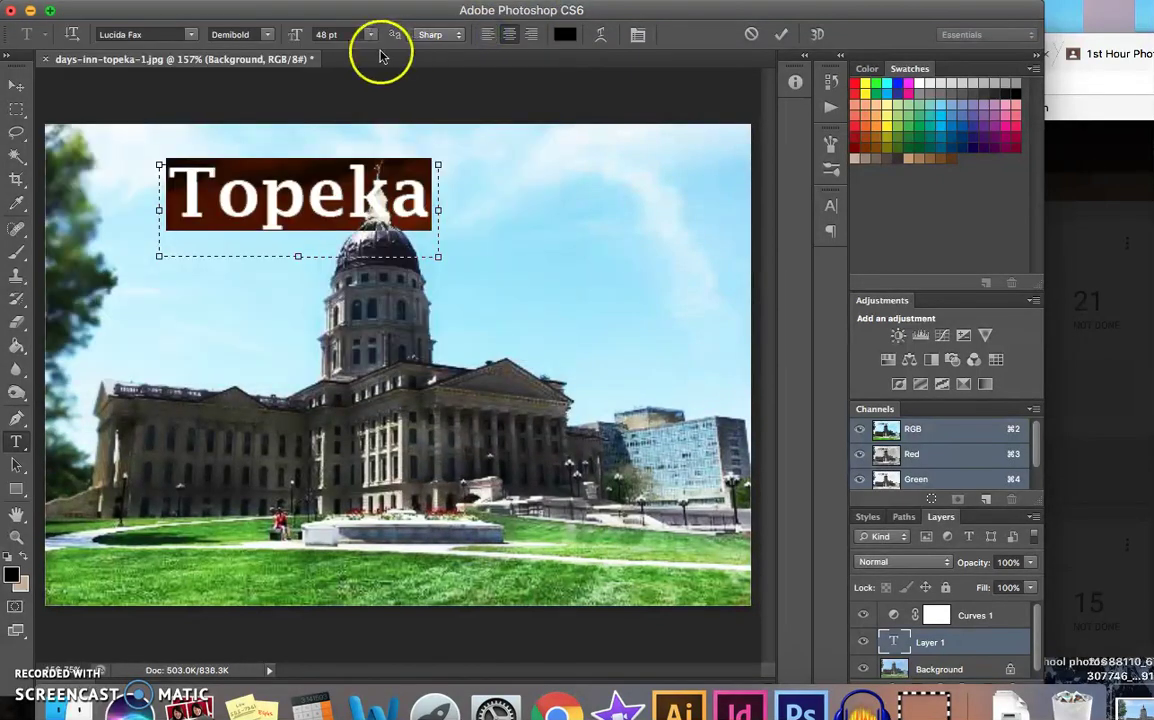
Format the "Topeka" text in Menlo Bold at 36 pt and move it into the open sky to the right of the dome.
left_click(186, 36)
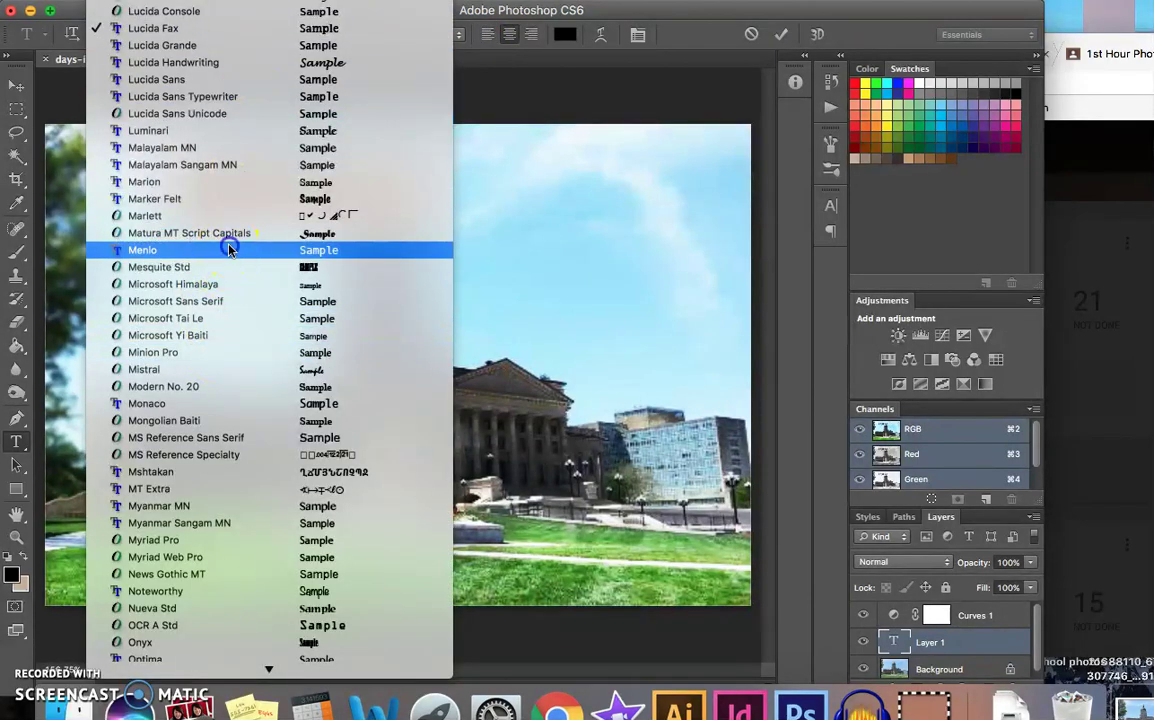
key("Escape")
left_click(266, 35)
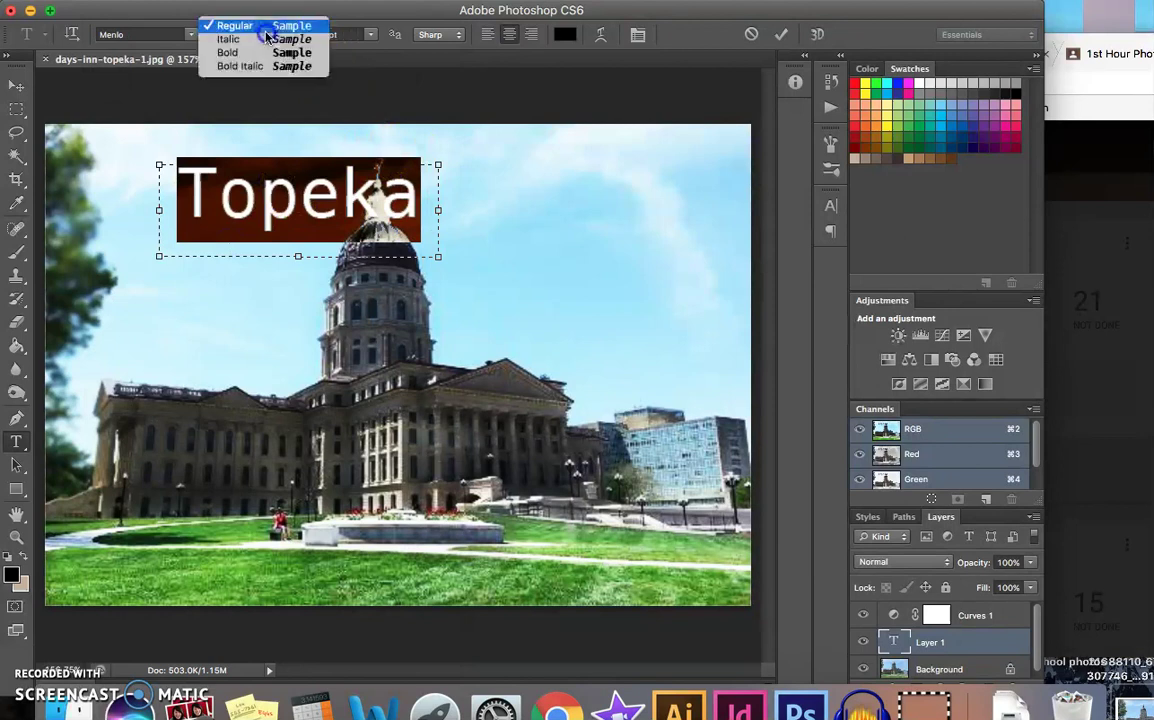
left_click(270, 52)
left_click(369, 38)
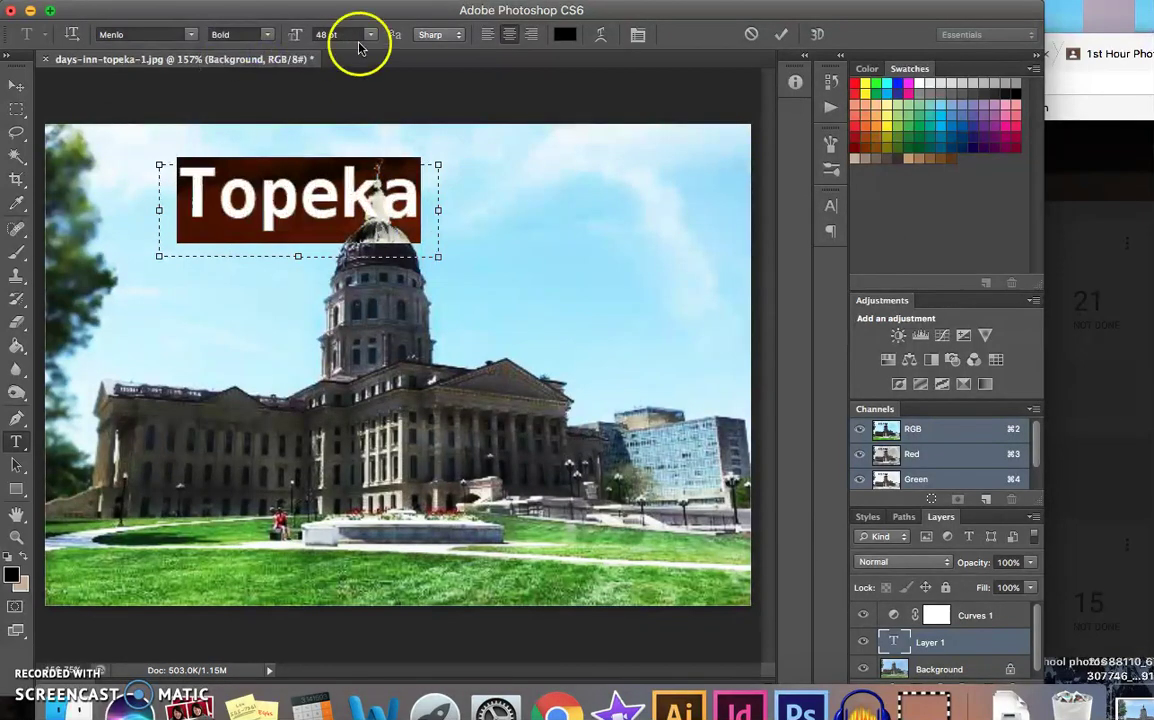
left_click(343, 186)
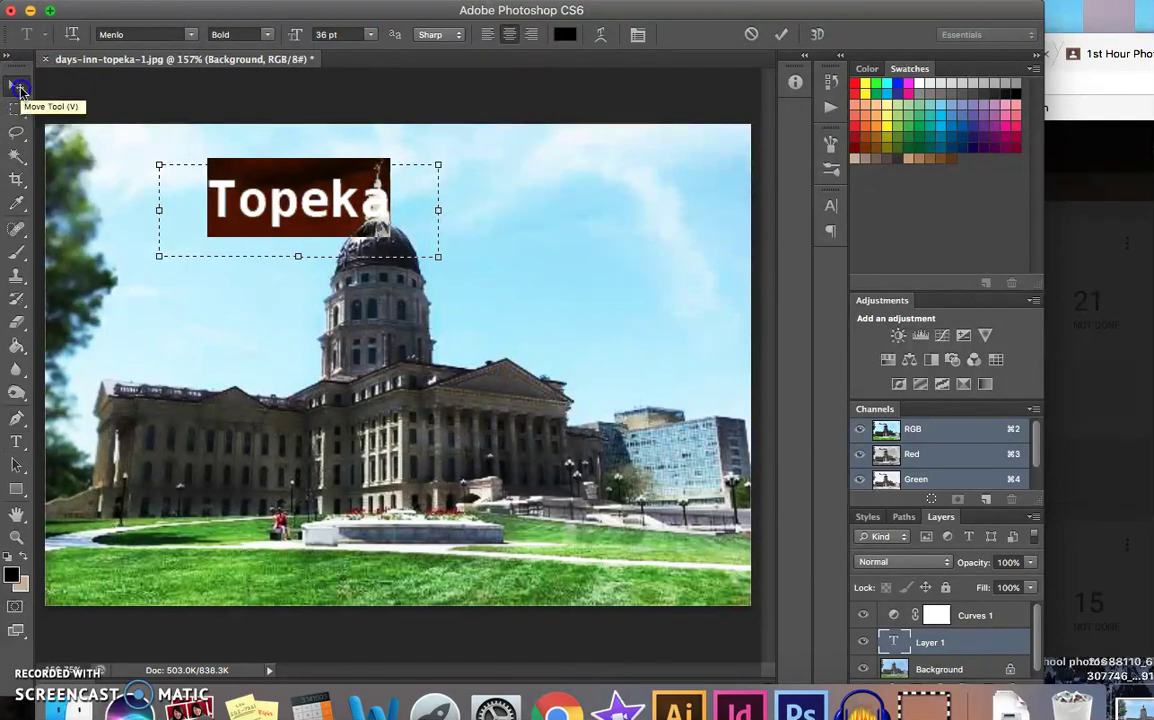
left_click(20, 90)
left_click_drag(264, 188, 525, 163)
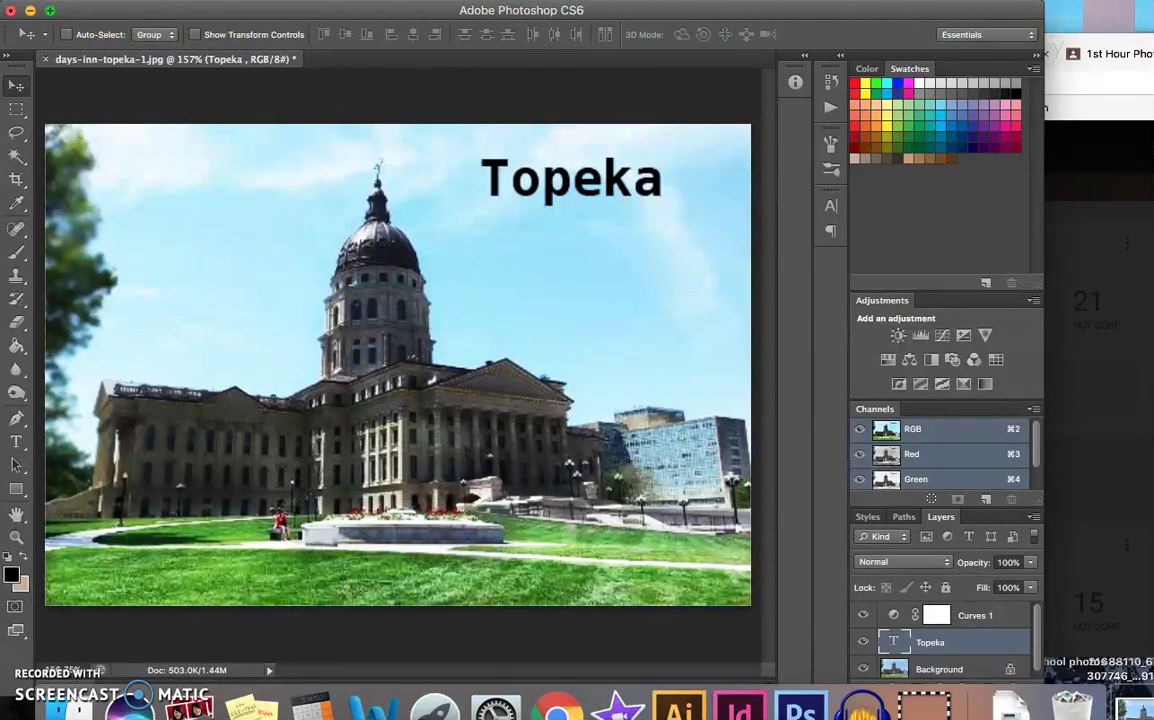
Start saving the picture under a new name in JPEG format, entering the student's first name followed by "Topeka" as the file name.
left_click(70, 0)
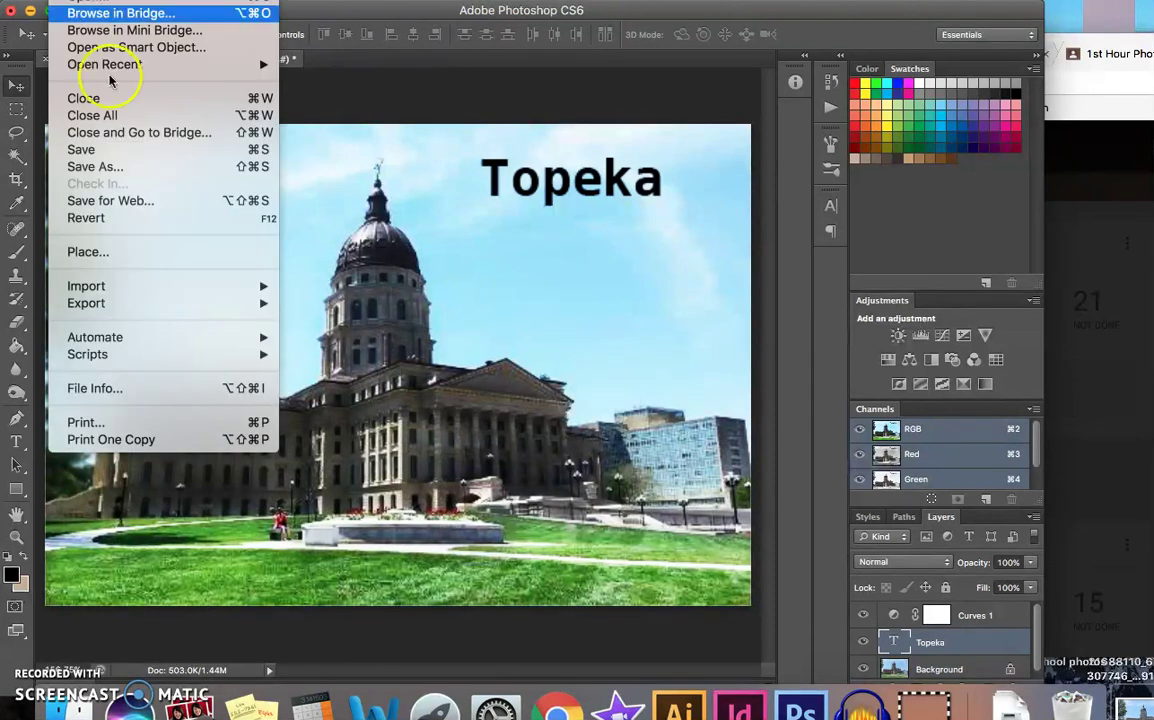
left_click(180, 167)
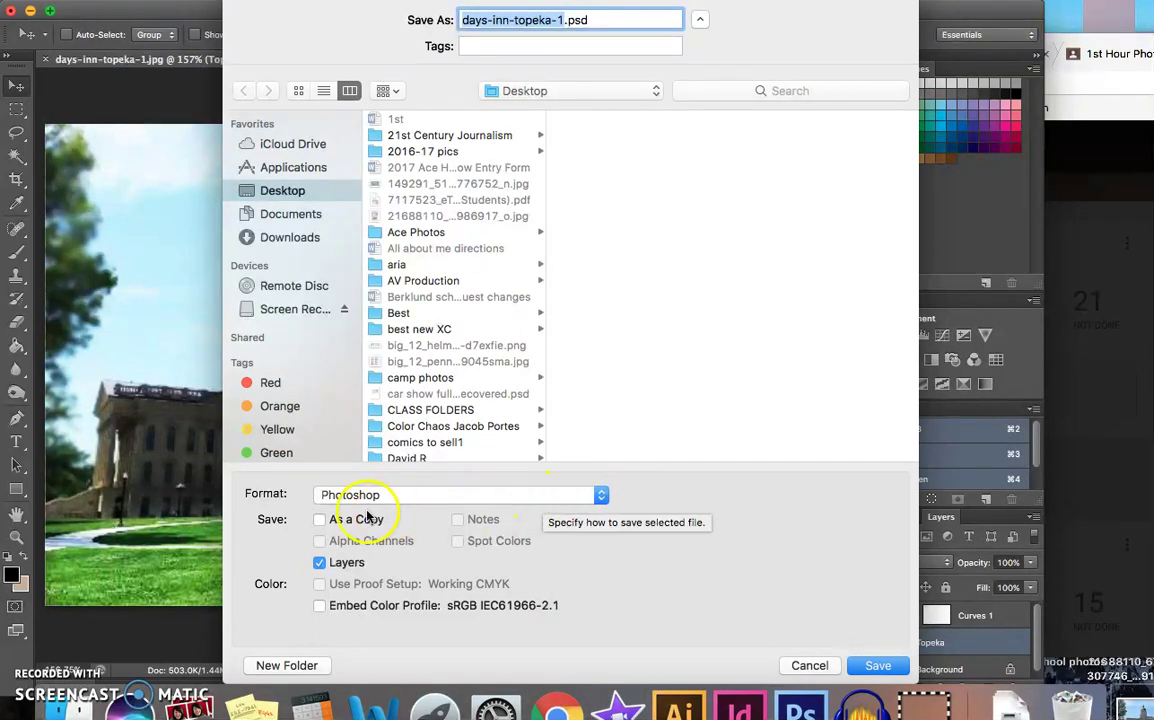
left_click(451, 497)
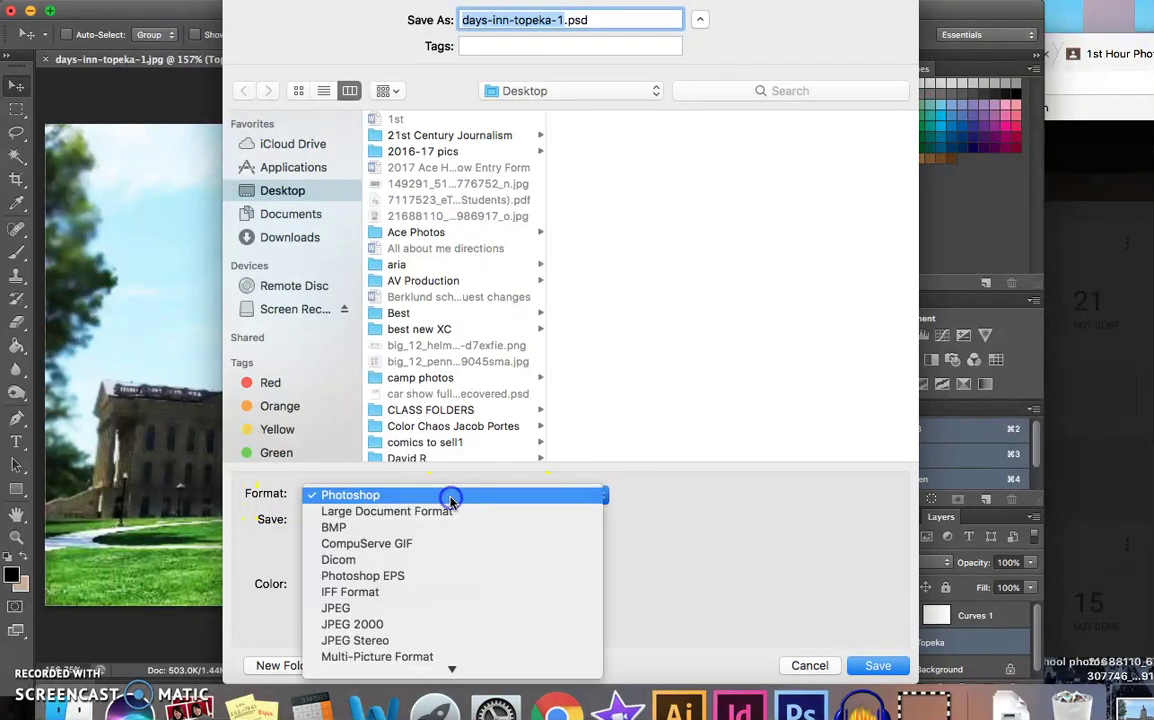
left_click(451, 608)
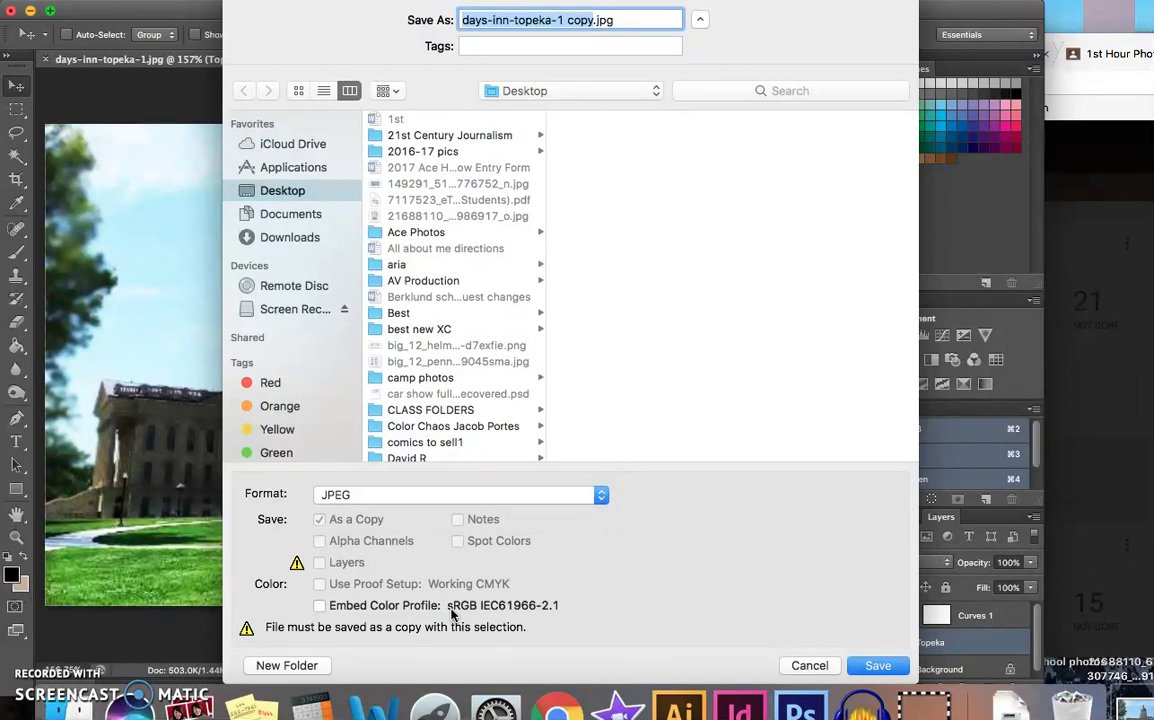
type("Steve Topeka")
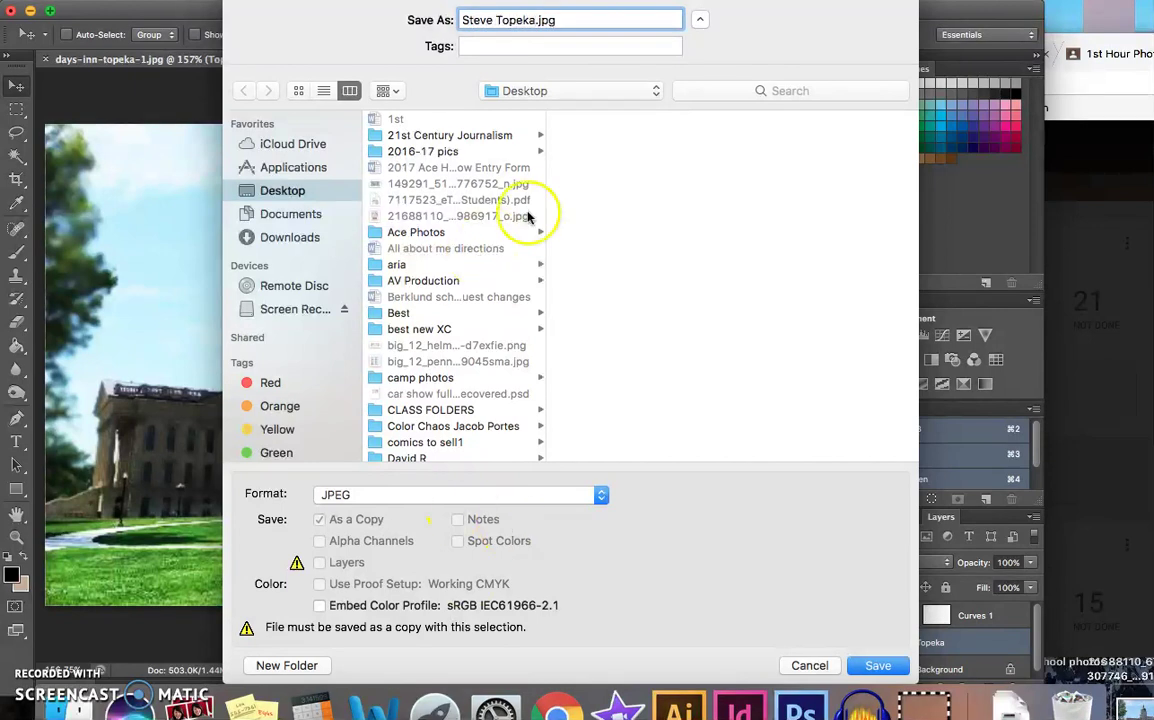
Choose the Desktop as the save location and save the JPEG copy at maximum quality 12 with the Baseline ("Standard") option.
left_click(509, 94)
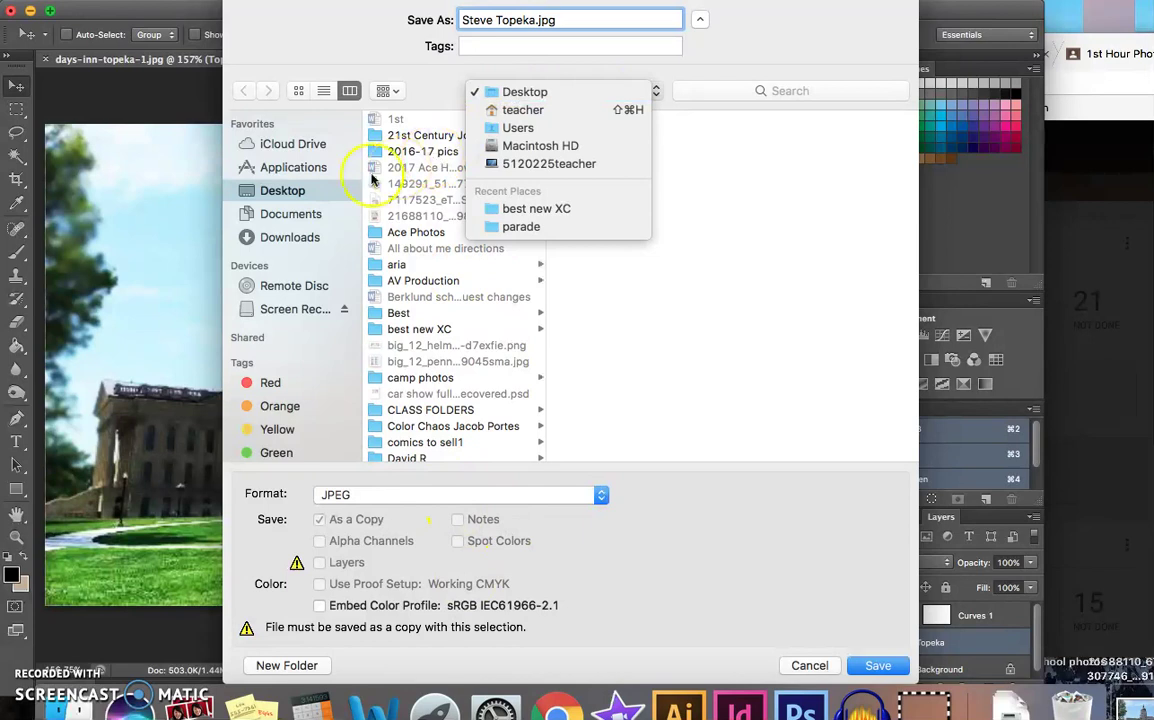
left_click(313, 213)
left_click(304, 237)
left_click(316, 190)
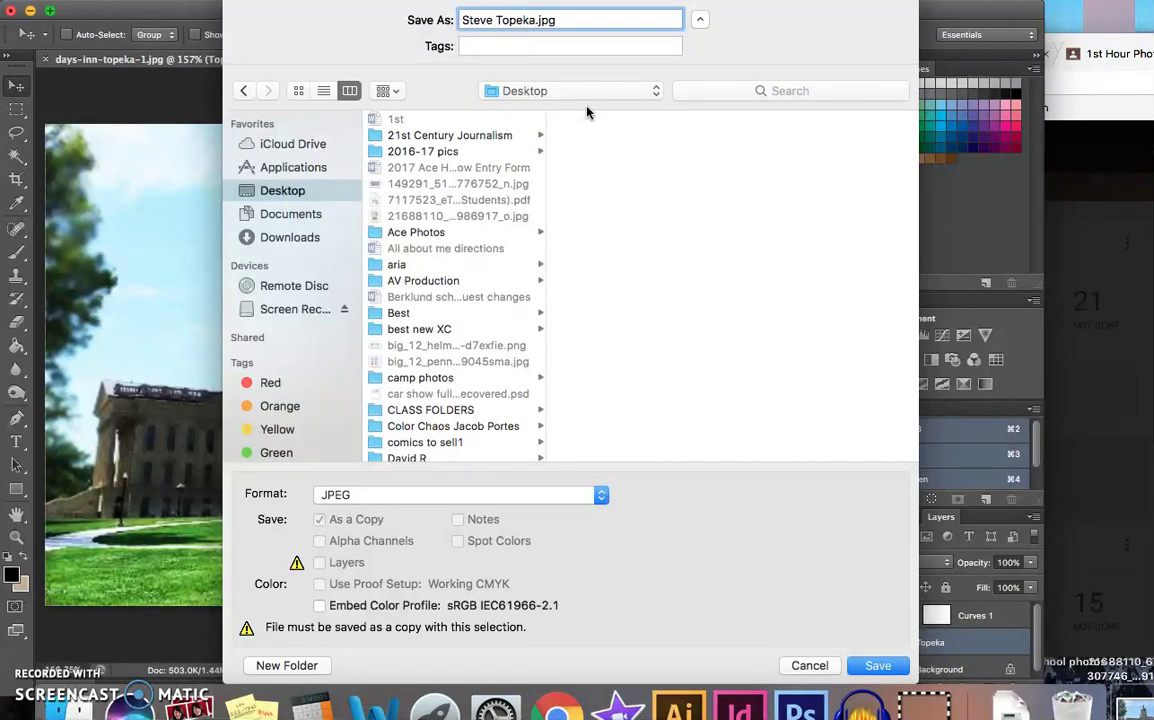
left_click(878, 665)
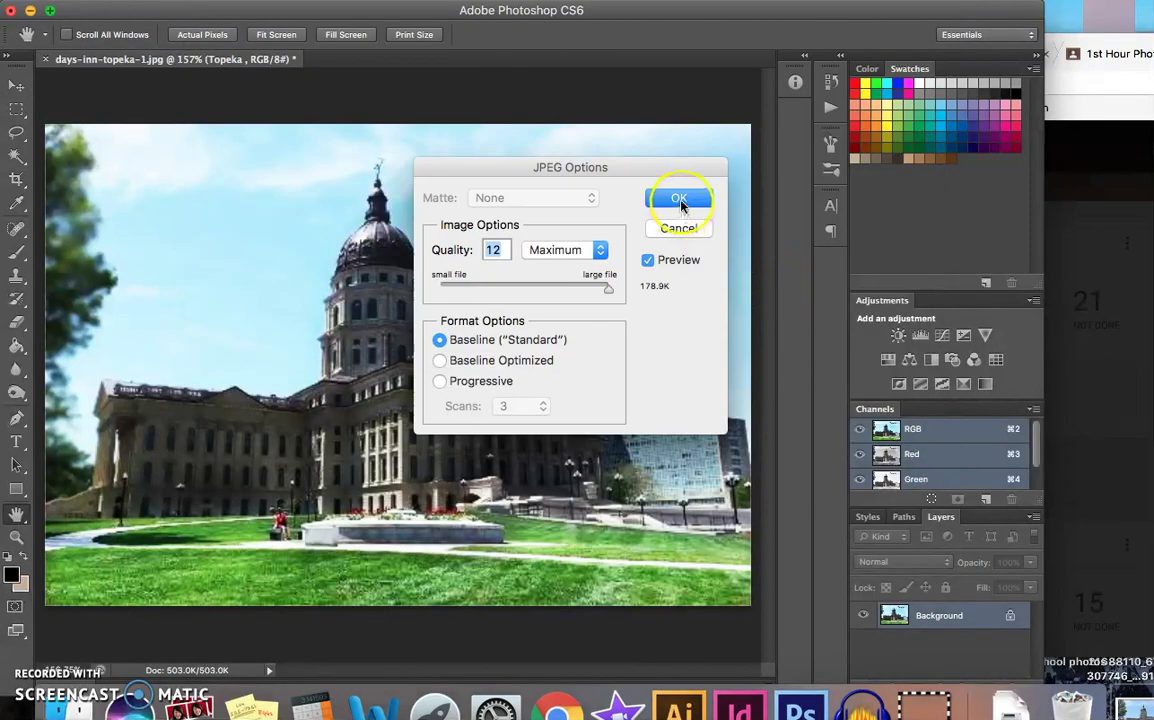
left_click(680, 200)
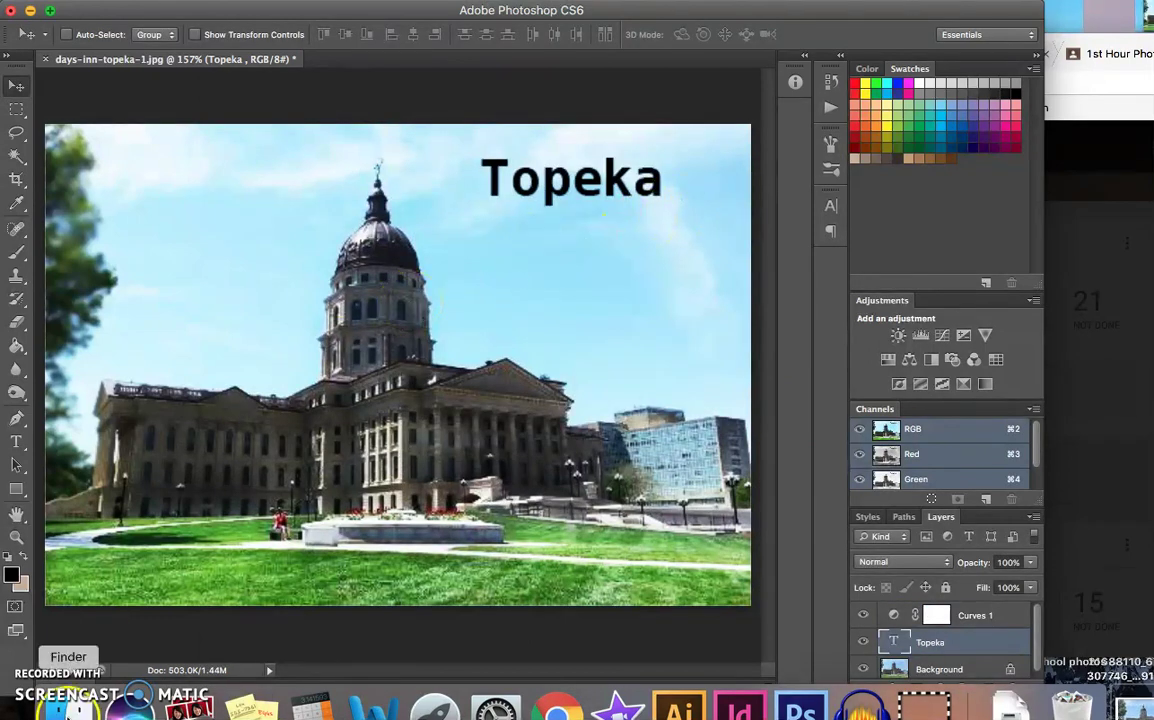
Switch to Finder, preview the saved Topeka JPEG on the Desktop, and return to the picture in Photoshop.
left_click(68, 703)
left_click(507, 319)
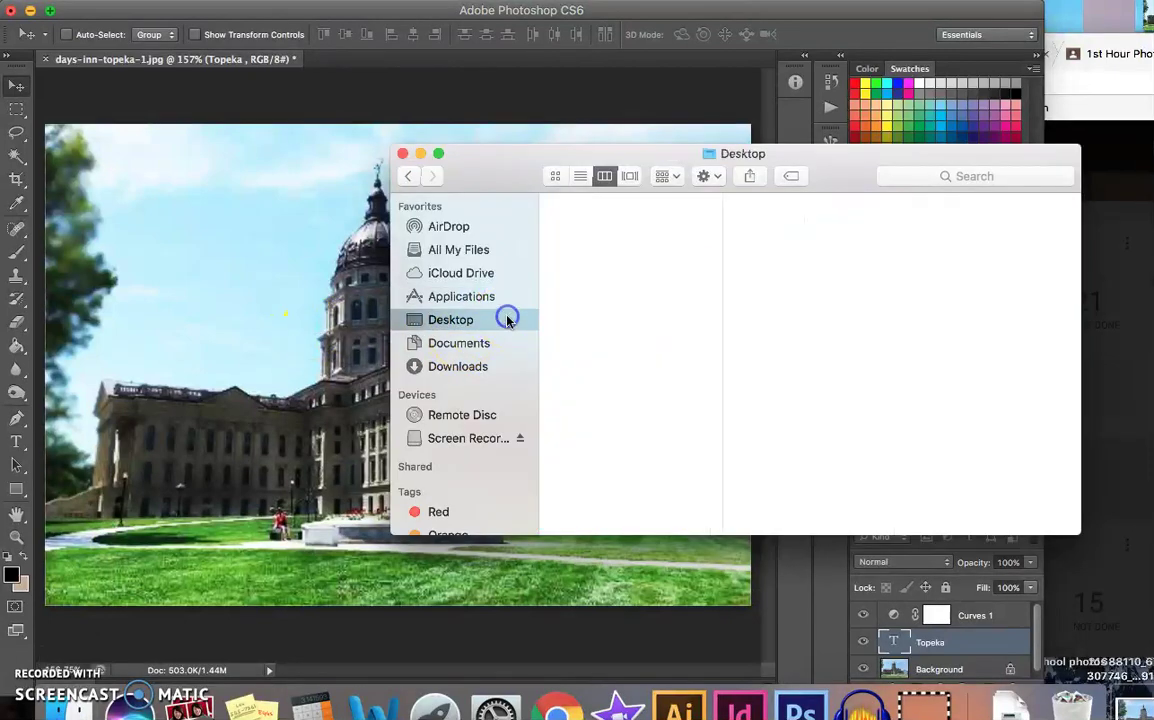
scroll(600, 370, "down", 10)
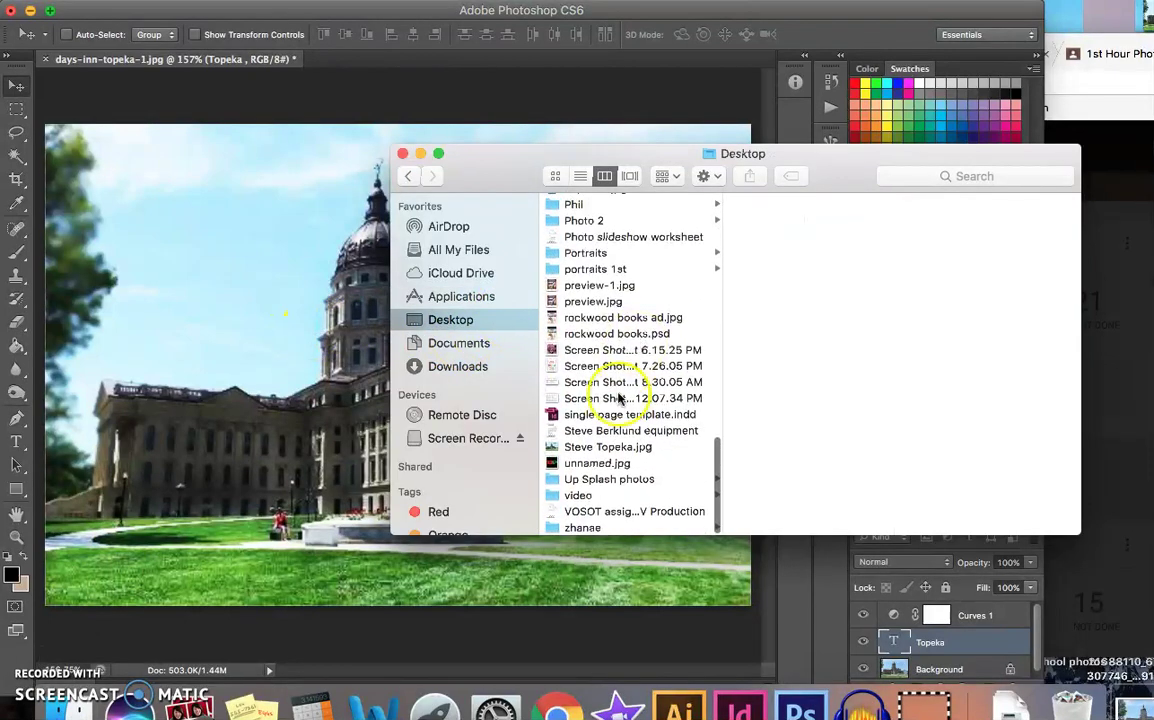
left_click(612, 448)
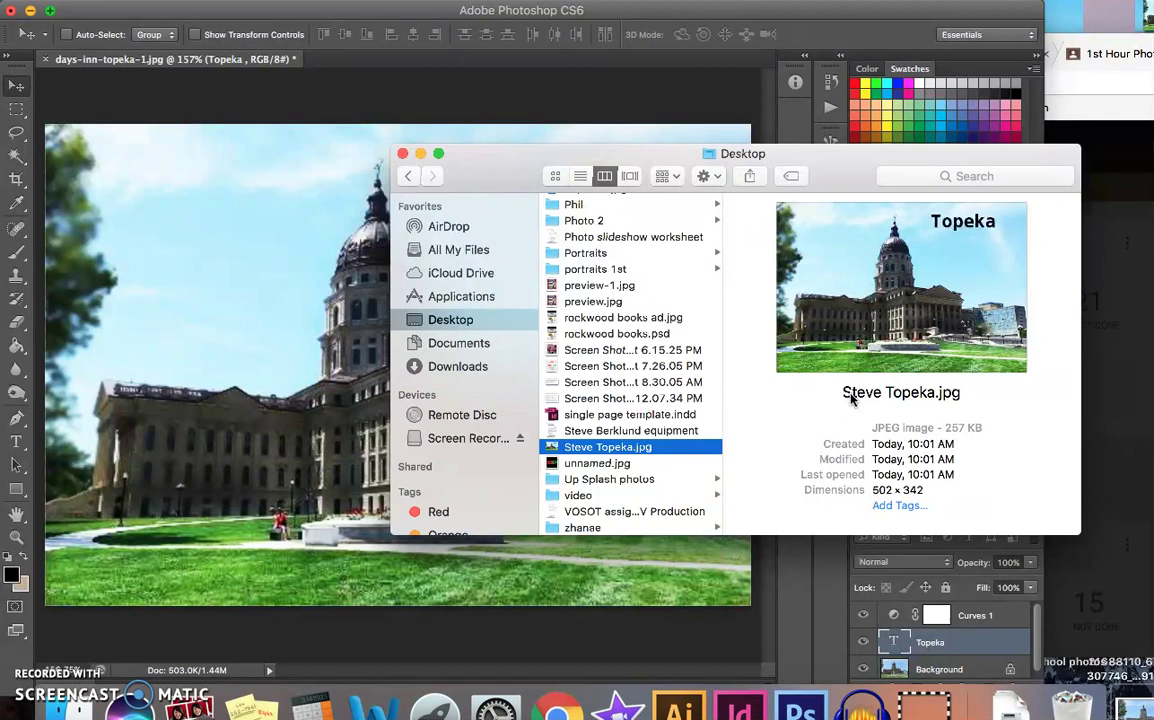
left_click(415, 116)
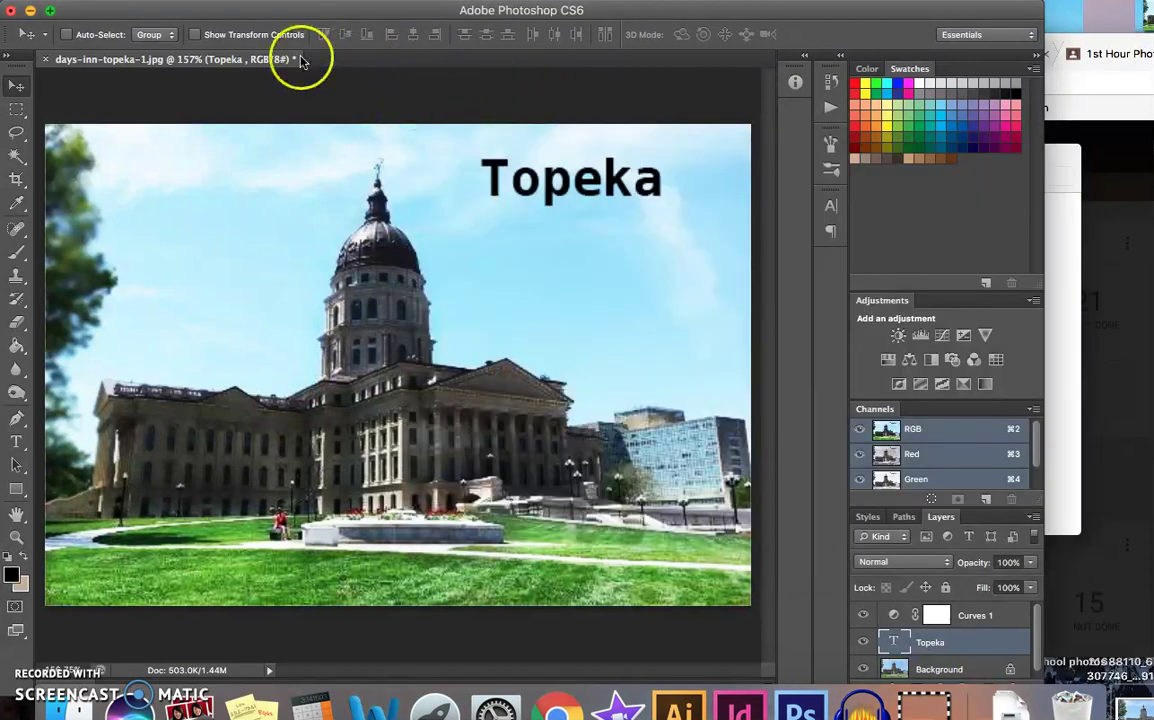